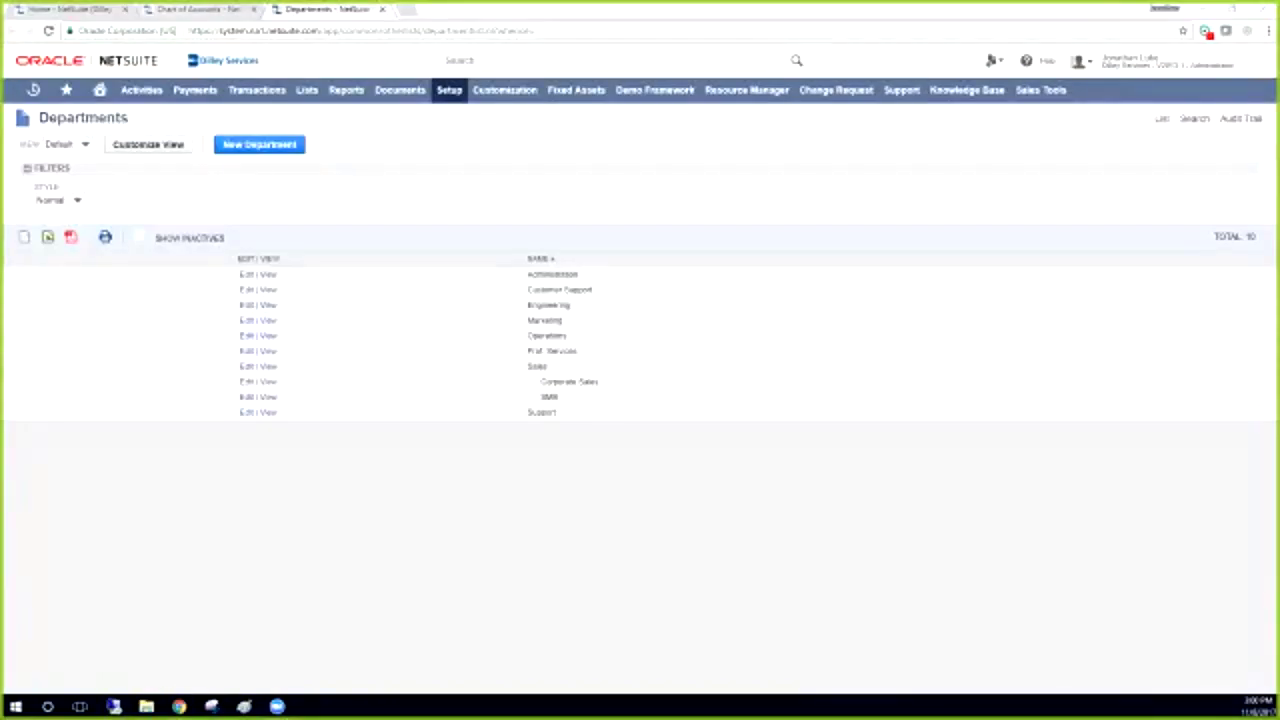
Step: Review the departments list and highlight the Engineering department
left_click(70, 9)
scroll(640, 400, "up", 1)
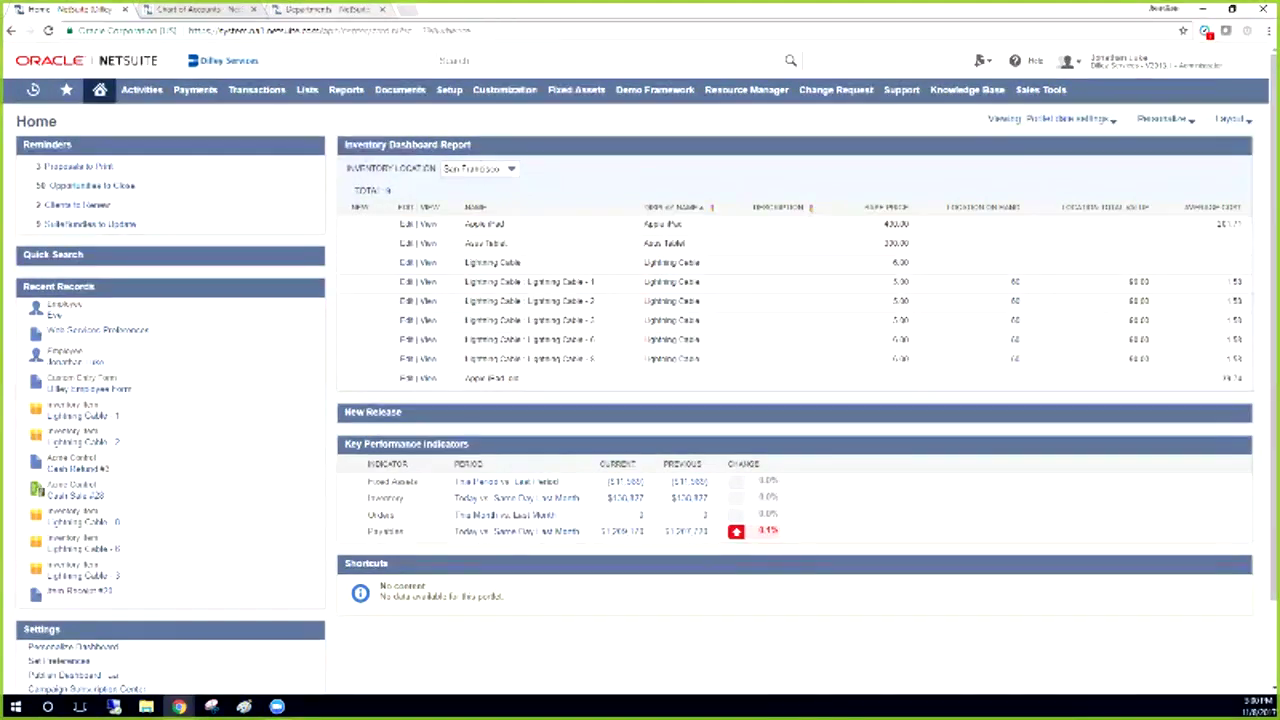
left_click(327, 9)
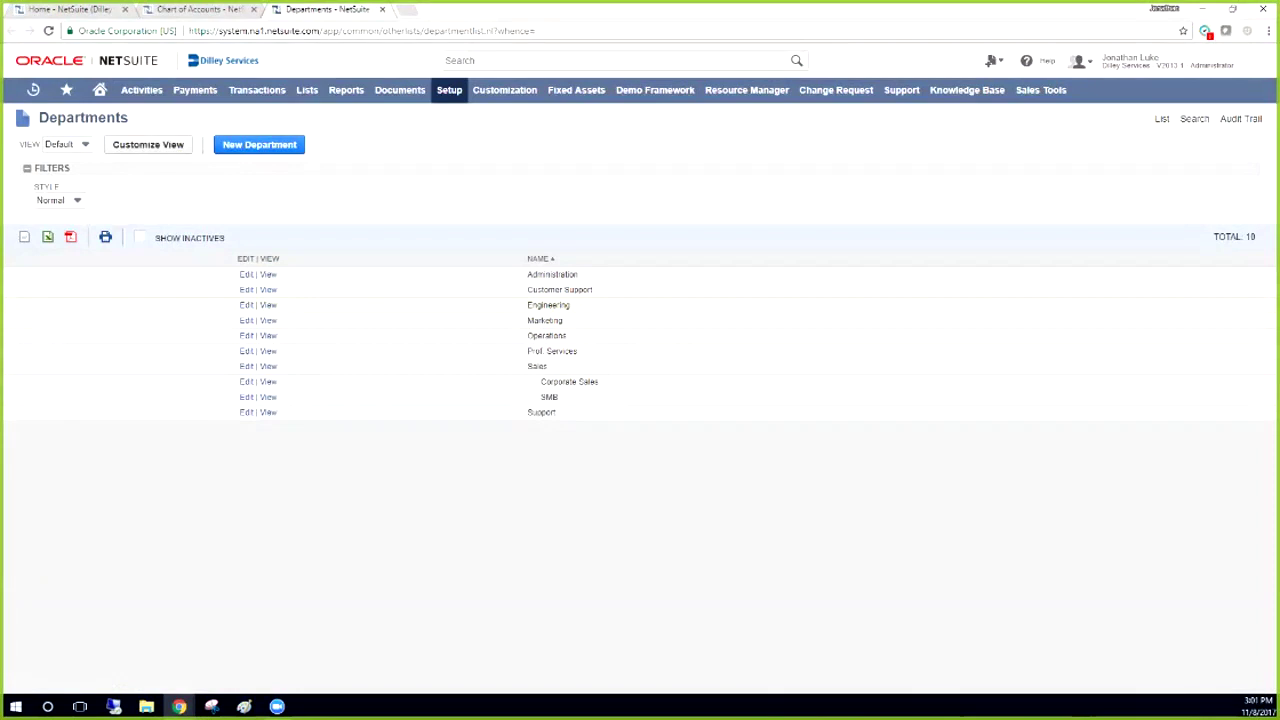
left_click_drag(570, 305, 527, 305)
left_click(549, 305)
double_click(549, 305)
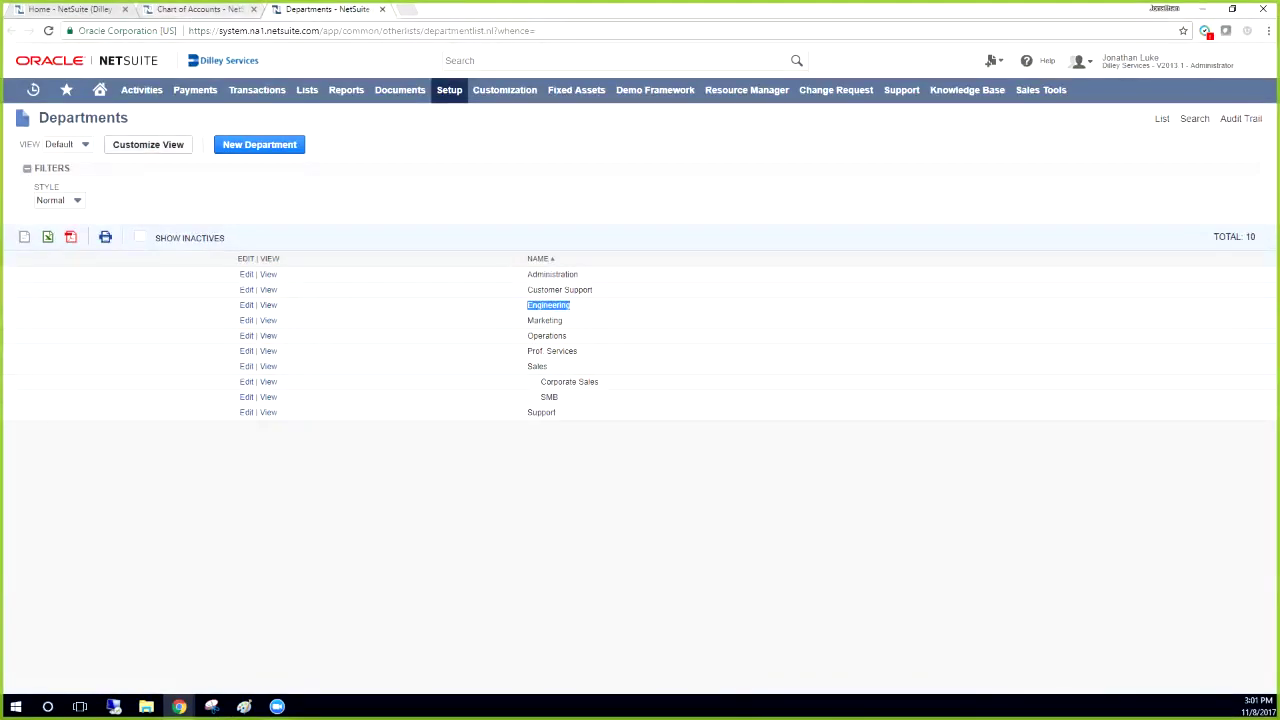
Step: Move the Home page after the Departments page and open a new allocation schedule from it
left_click_drag(74, 10, 340, 10)
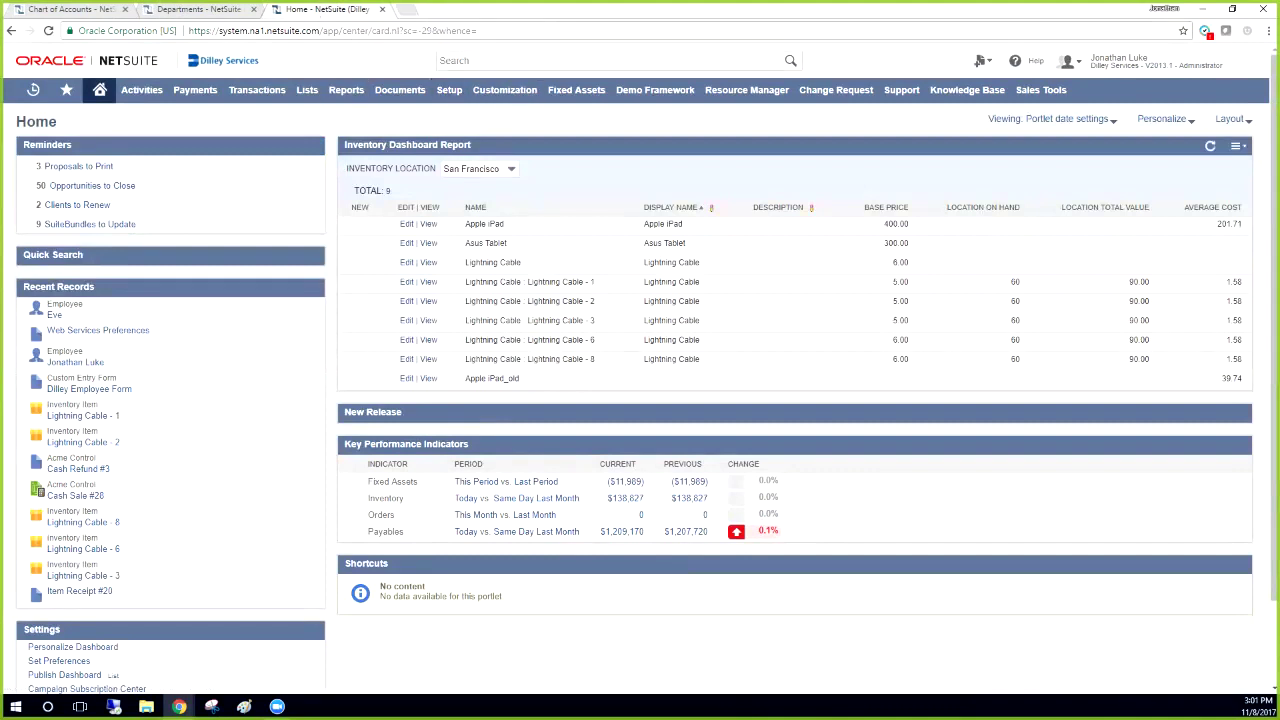
mouse_move(257, 90)
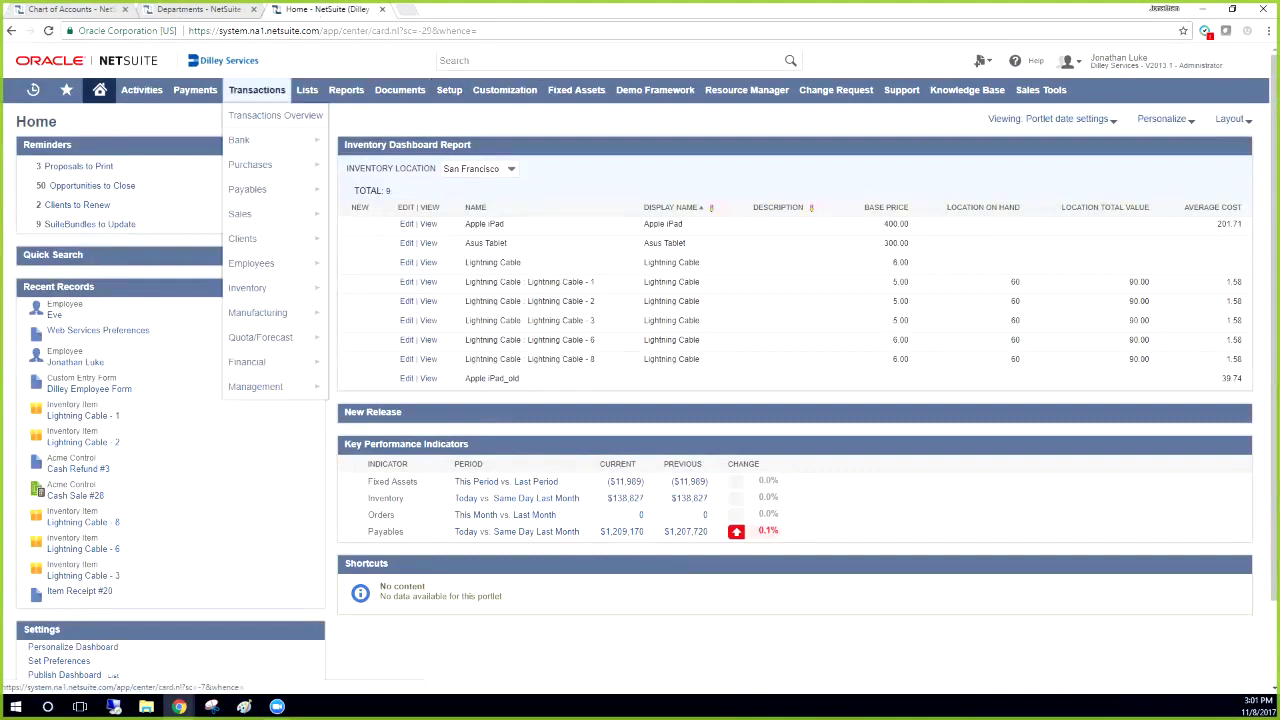
mouse_move(265, 362)
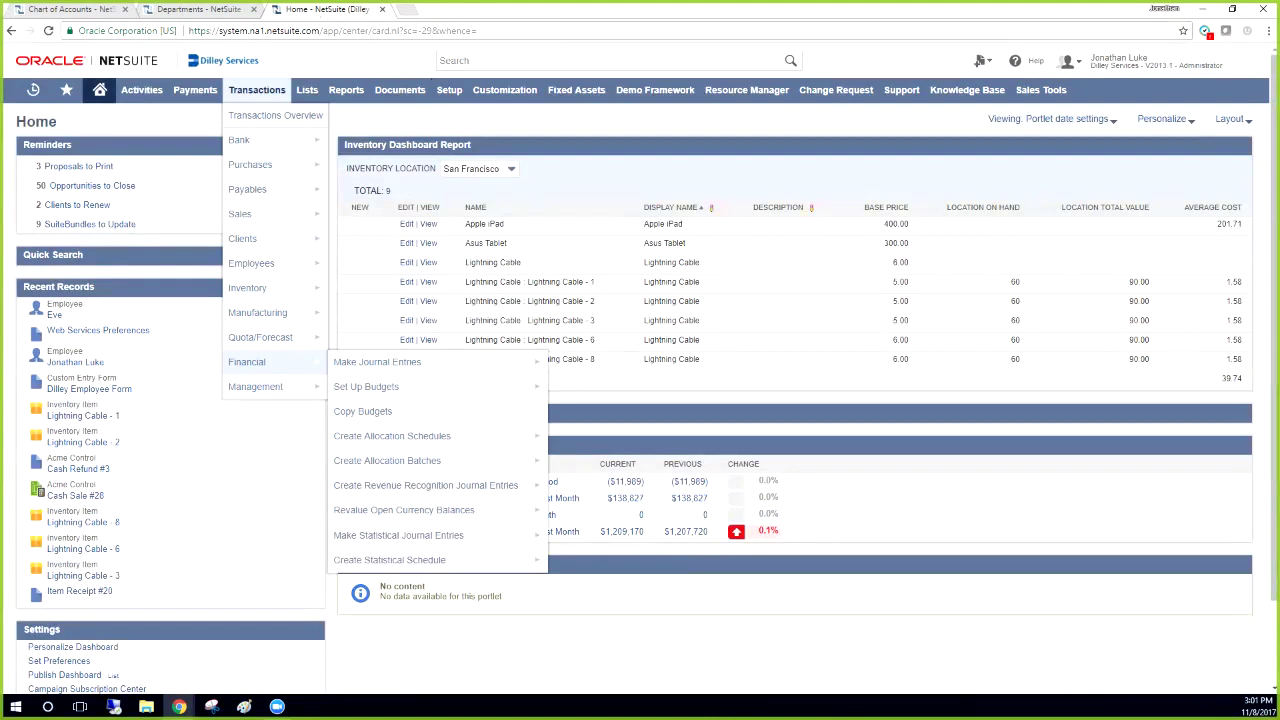
mouse_move(392, 436)
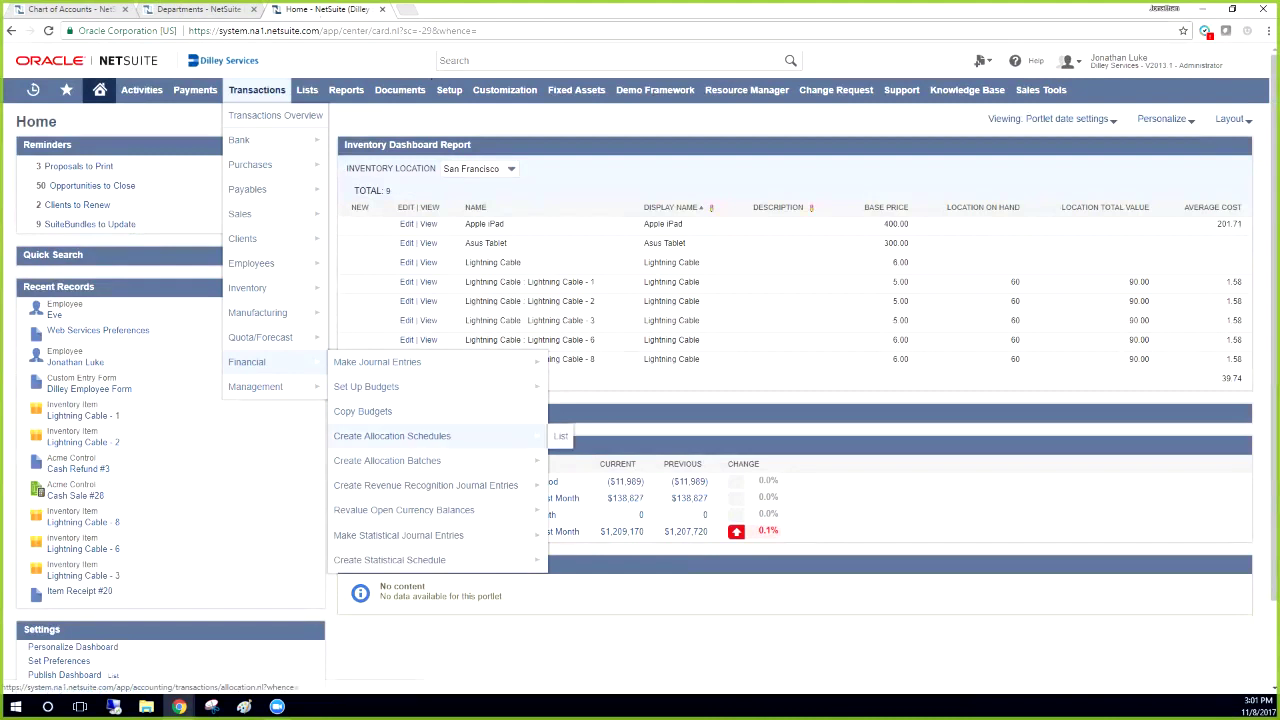
left_click(392, 436)
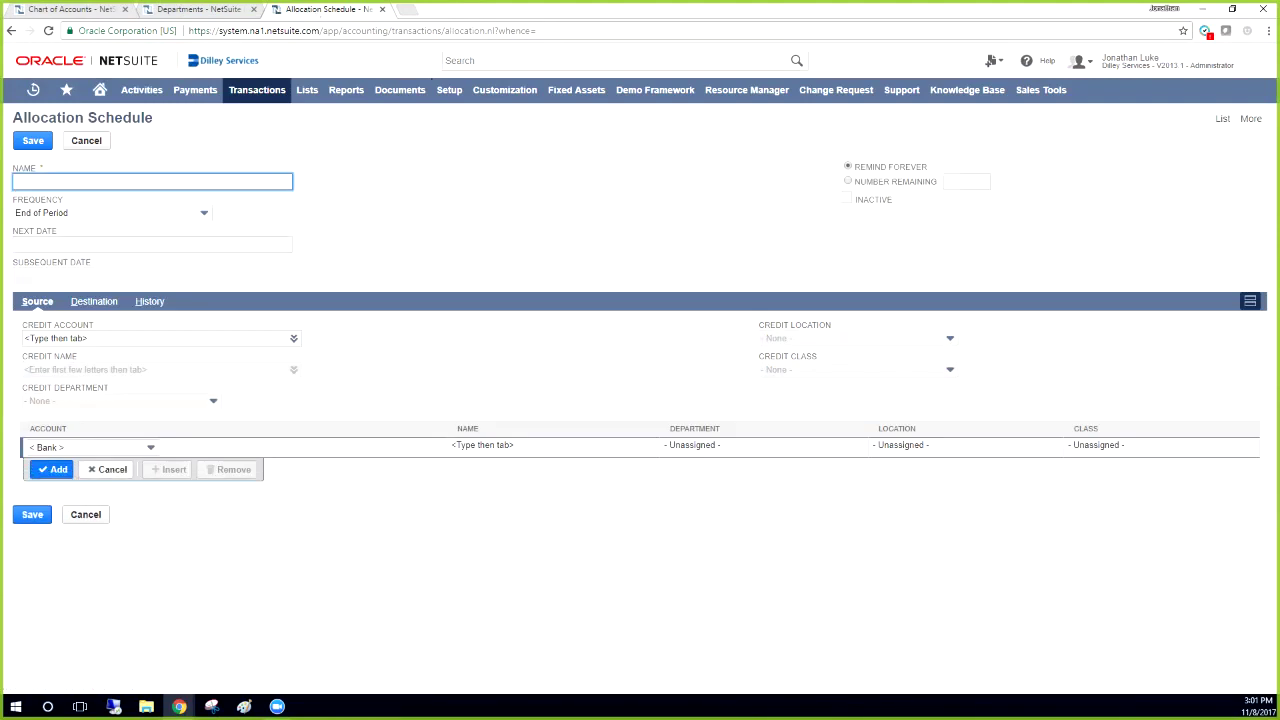
Step: Name the allocation schedule Engineering and set its frequency to Run by Batch
type("Engineering")
key("Tab")
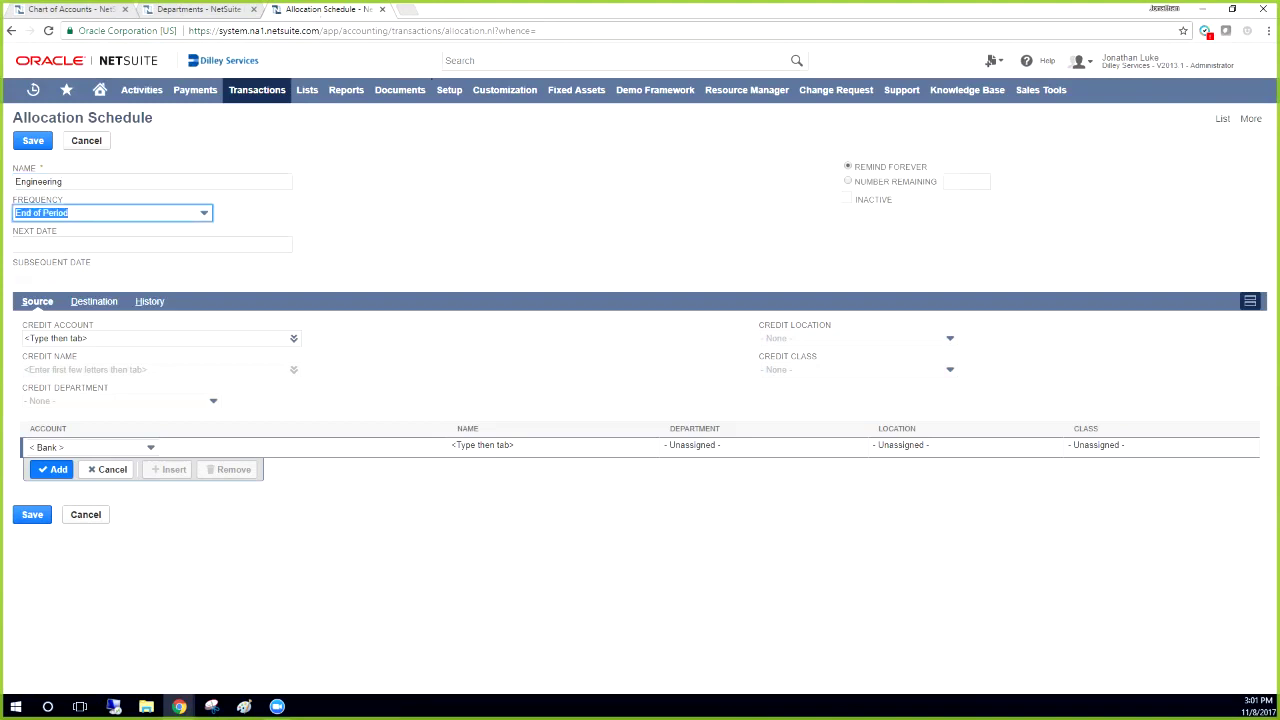
left_click(204, 213)
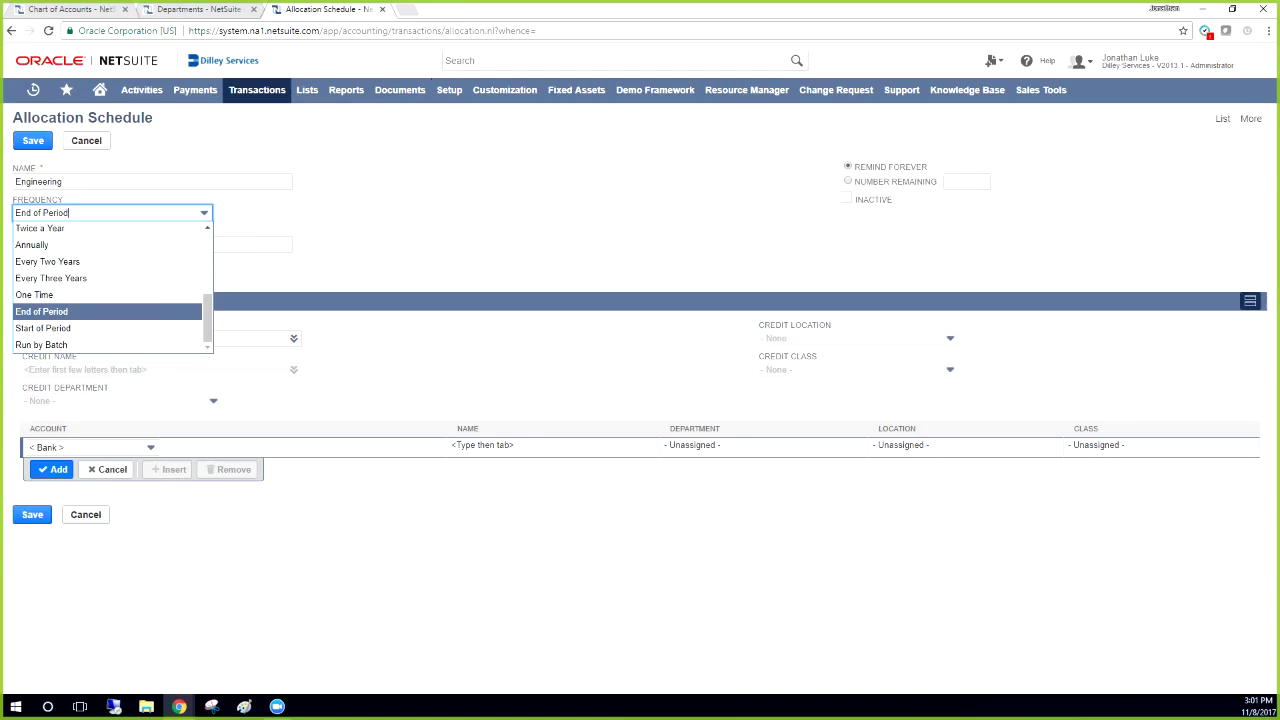
key("e")
key("e")
key("e")
key("Down")
key("Down")
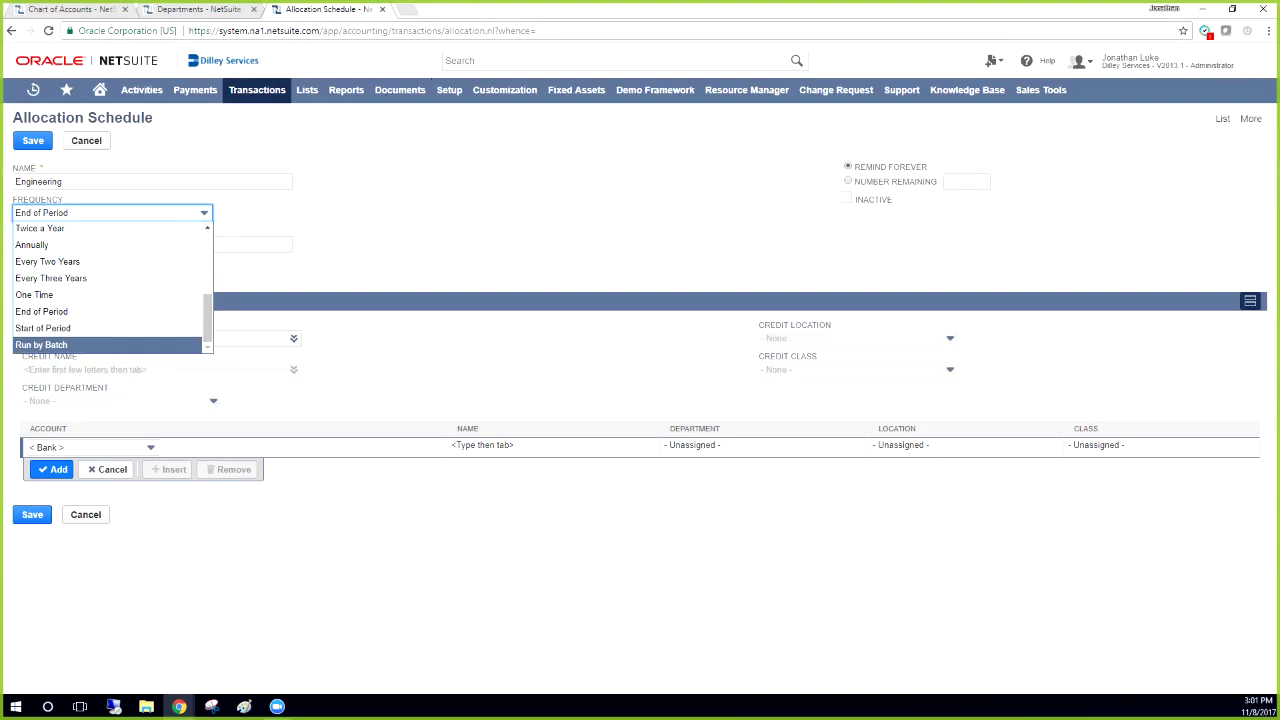
key("Return")
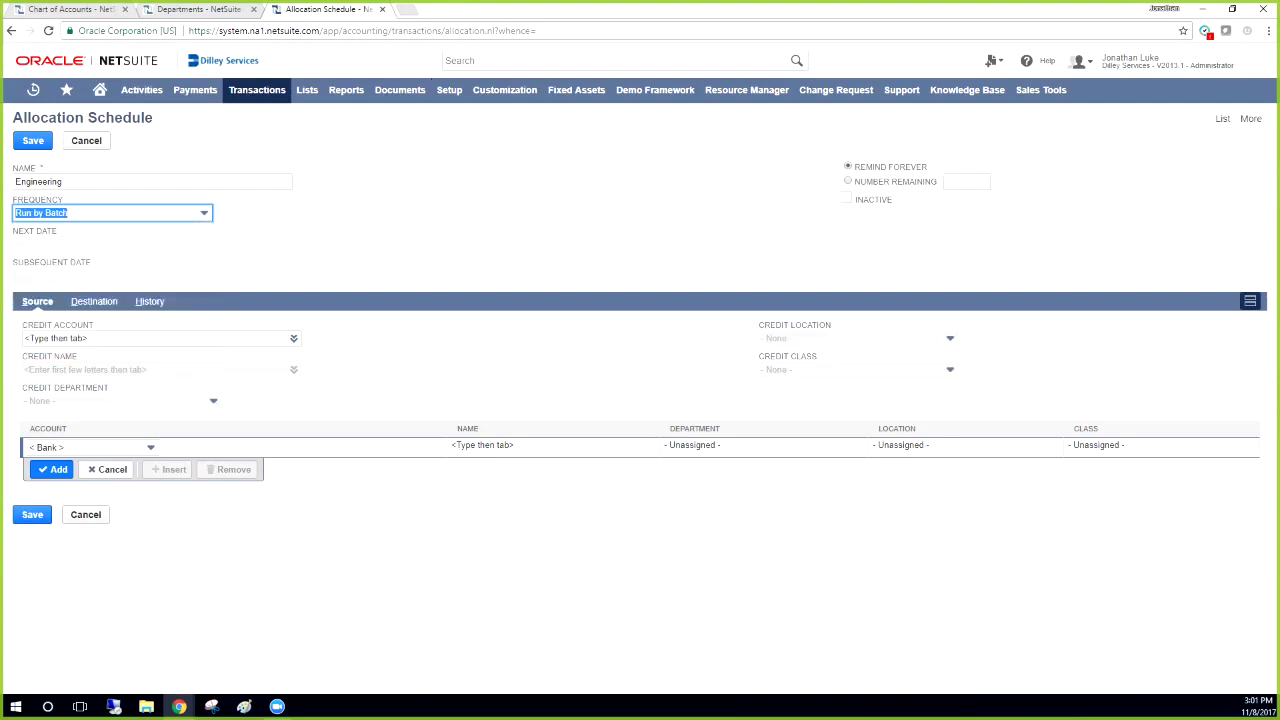
key("Tab")
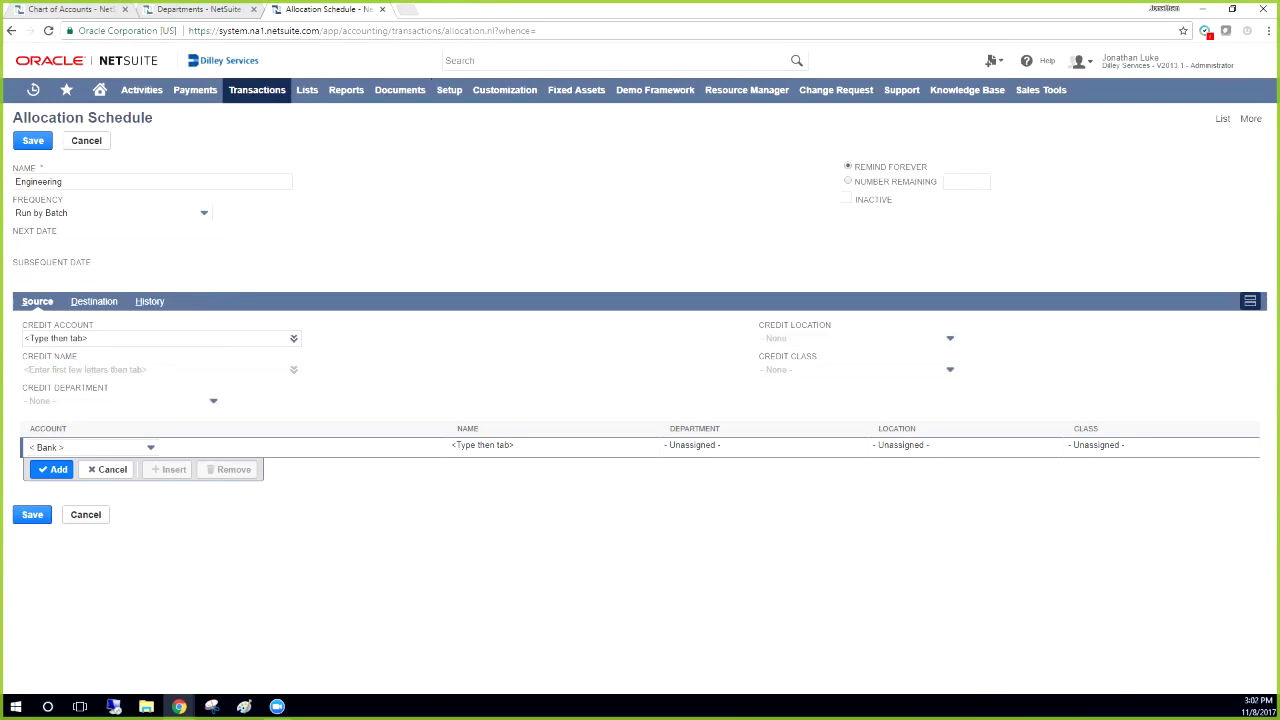
left_click(80, 213)
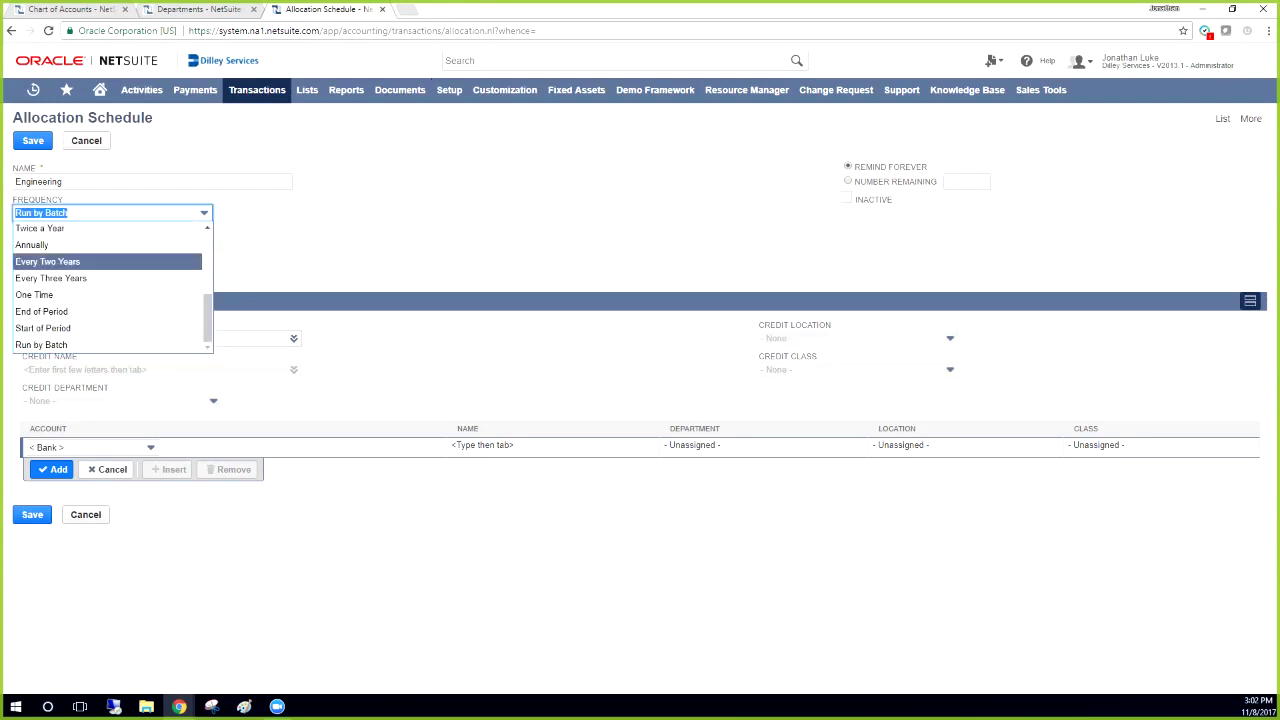
left_click(290, 240)
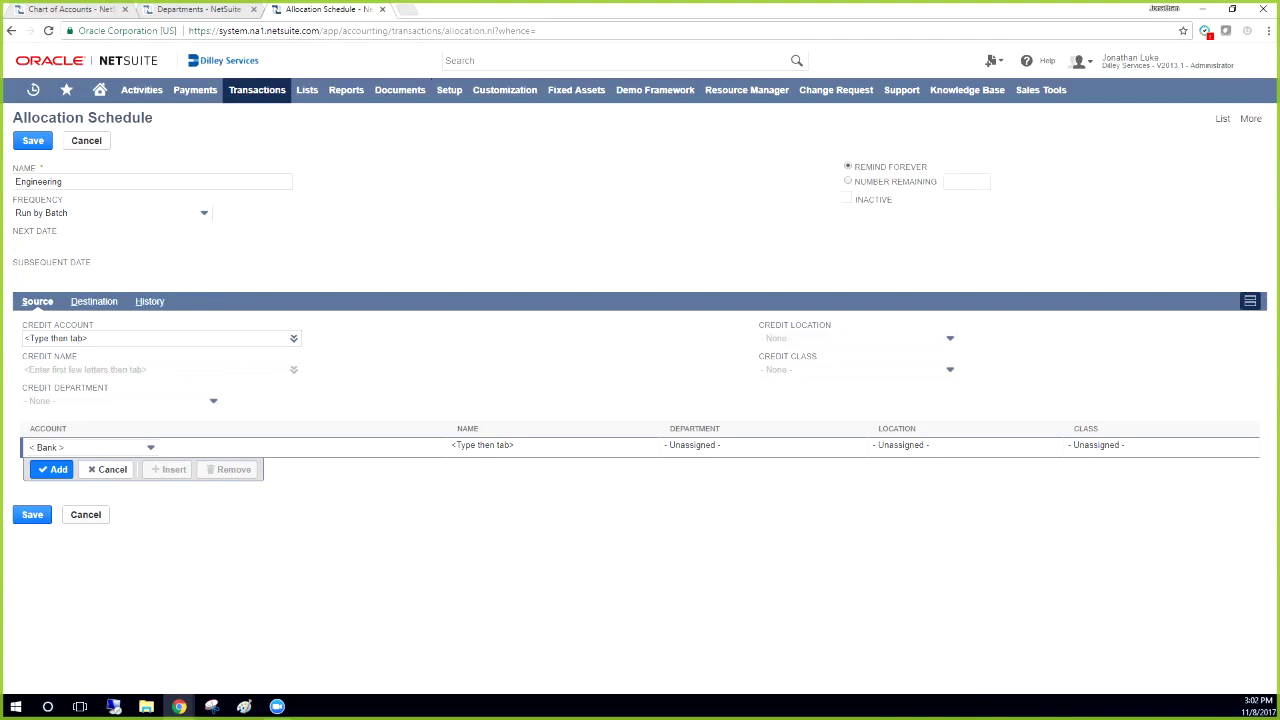
Step: Examine the numbering of the expense and other income accounts in the chart of accounts
left_click(70, 9)
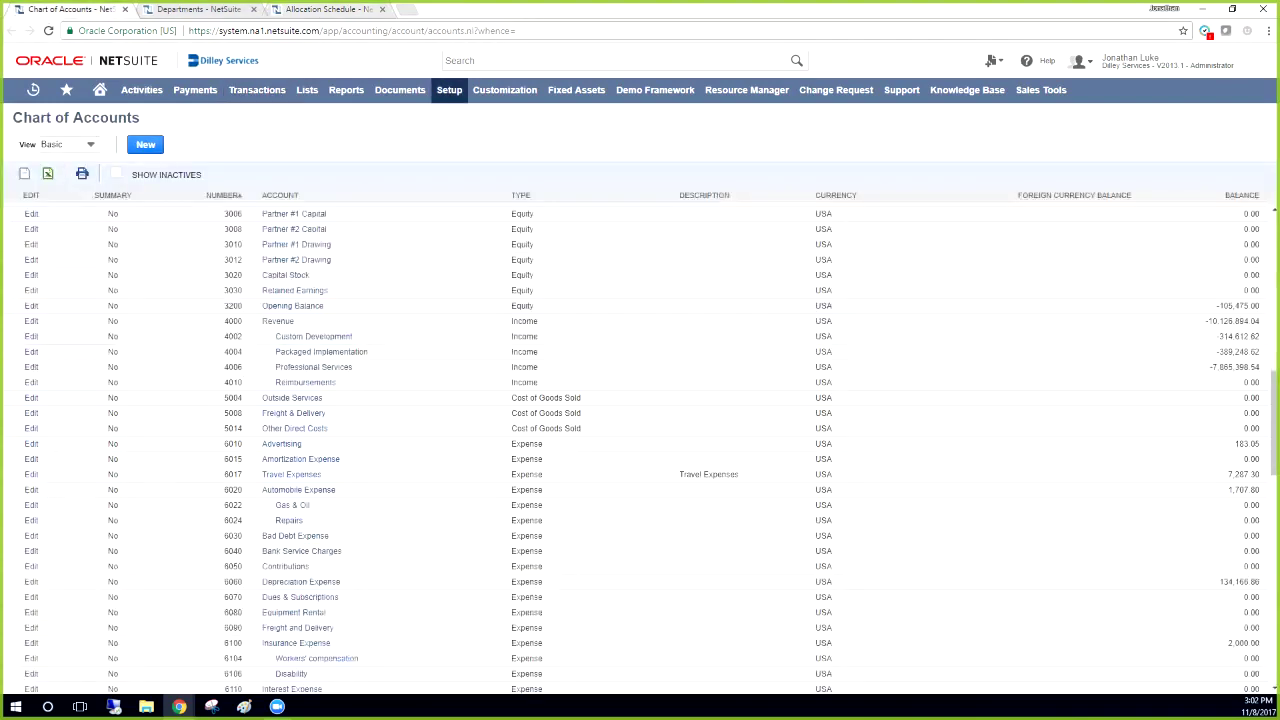
scroll(640, 450, "down", 4)
scroll(640, 450, "down", 5)
scroll(640, 450, "down", 3)
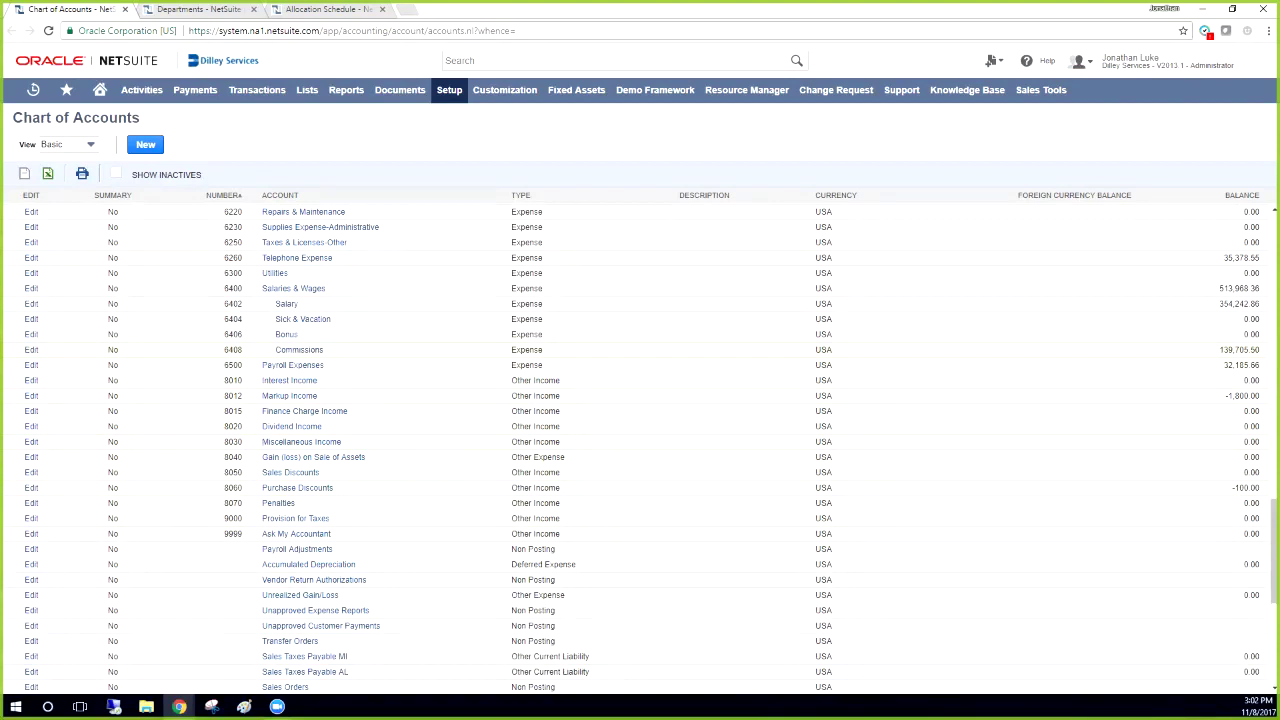
scroll(320, 362, "up", 3)
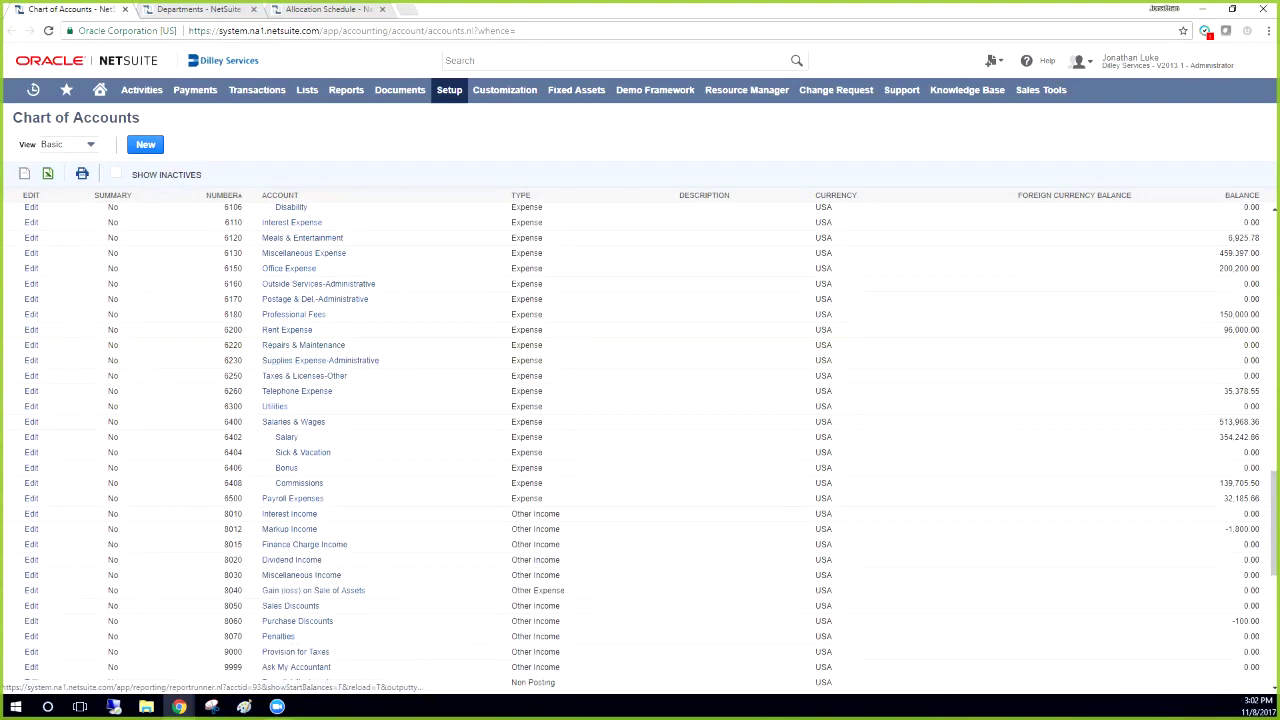
scroll(320, 362, "up", 3)
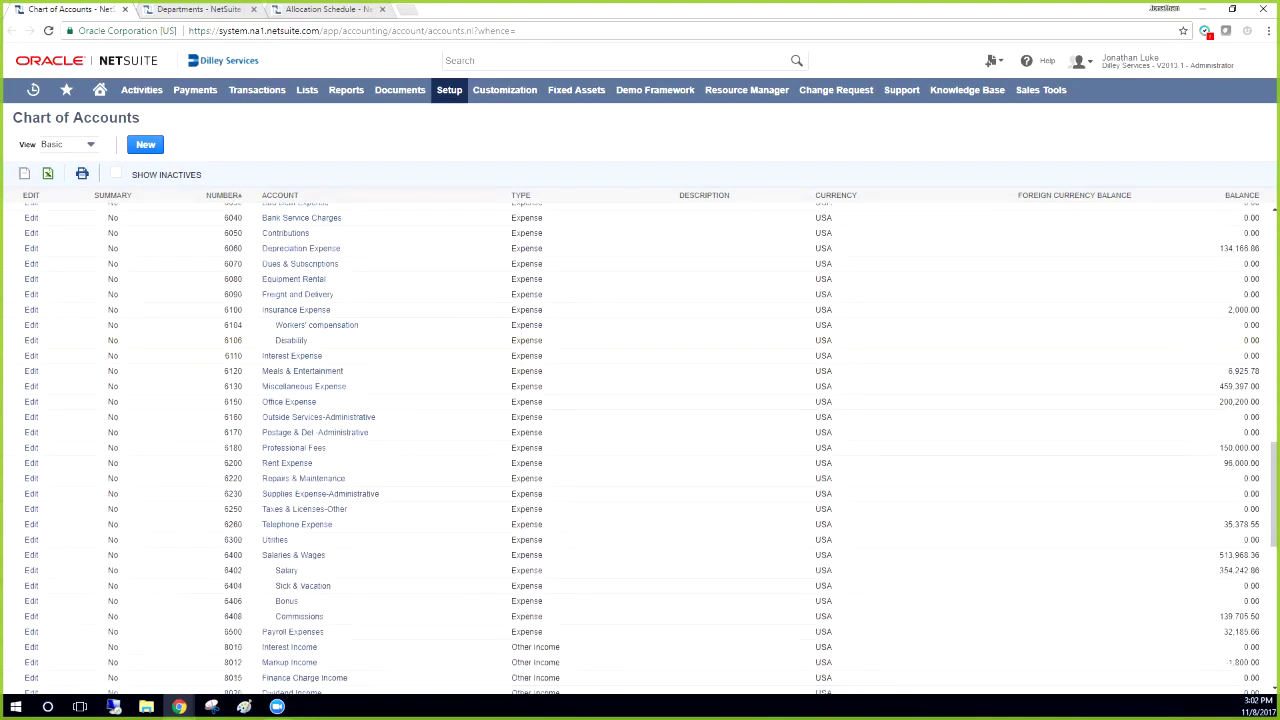
scroll(320, 420, "up", 2)
scroll(651, 444, "up", 2)
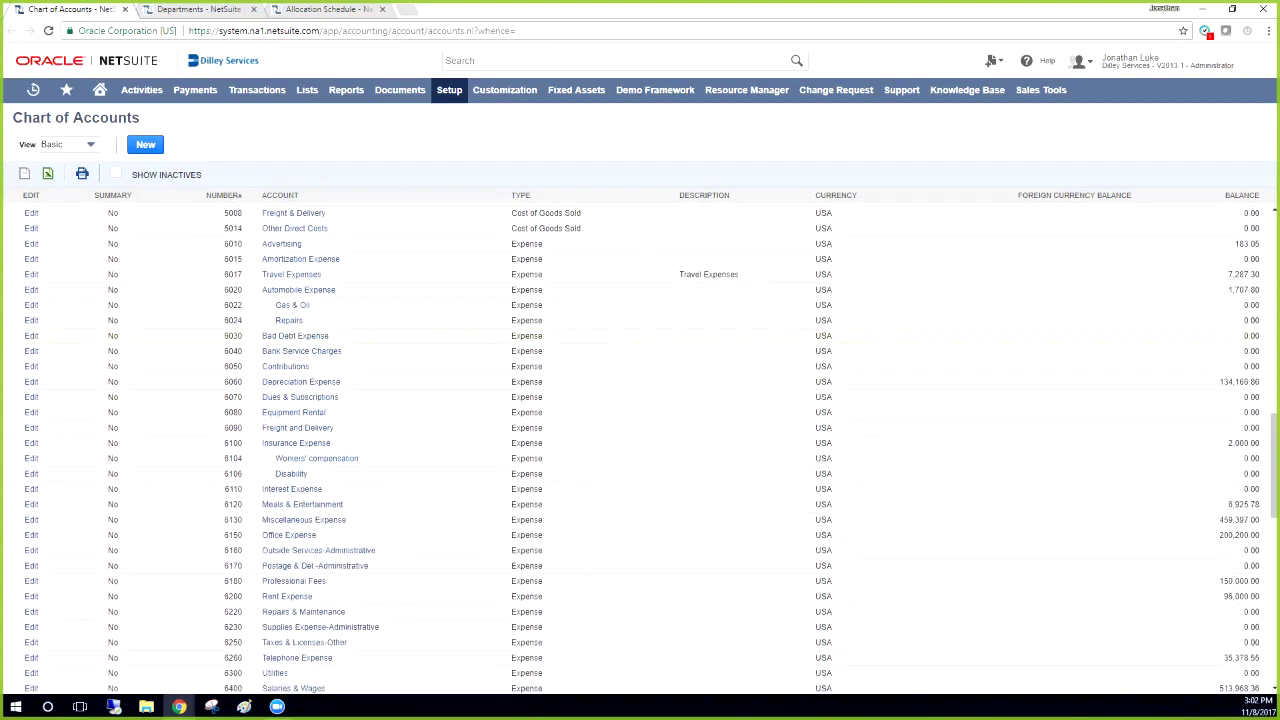
scroll(651, 448, "up", 4)
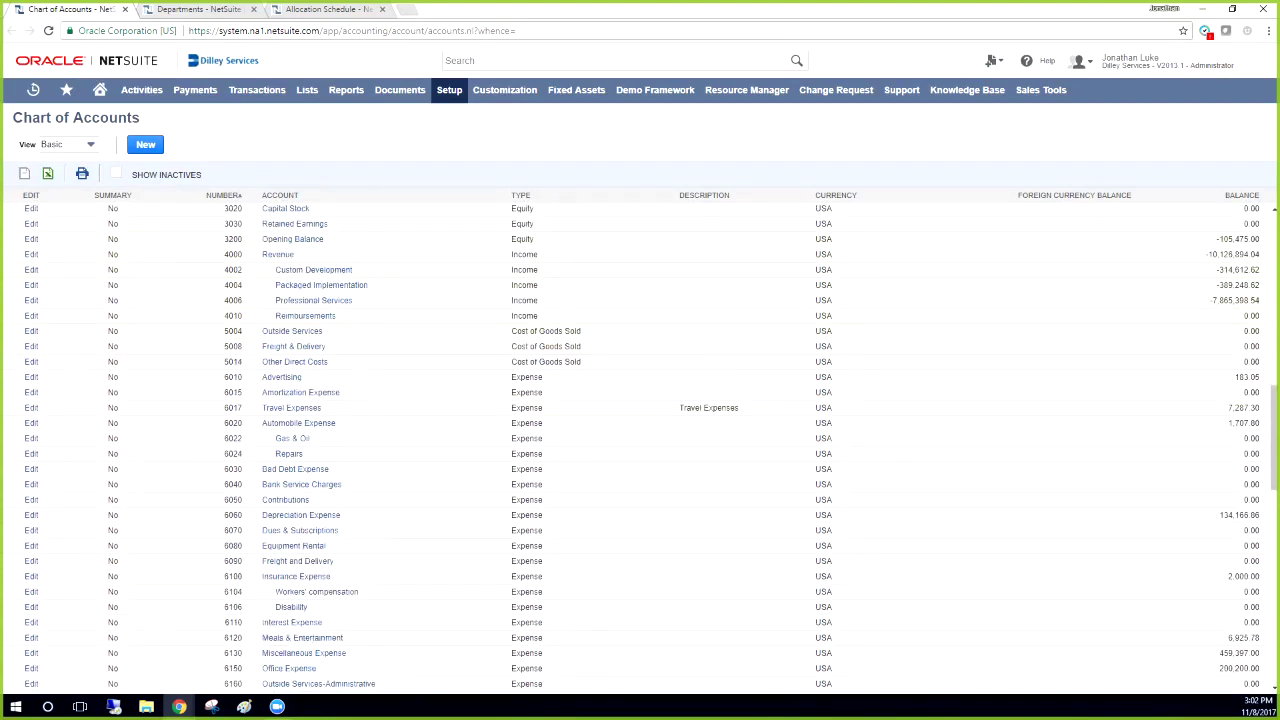
Step: Start a new account in the chart of accounts with number 9000 and the name Allocations
left_click(145, 144)
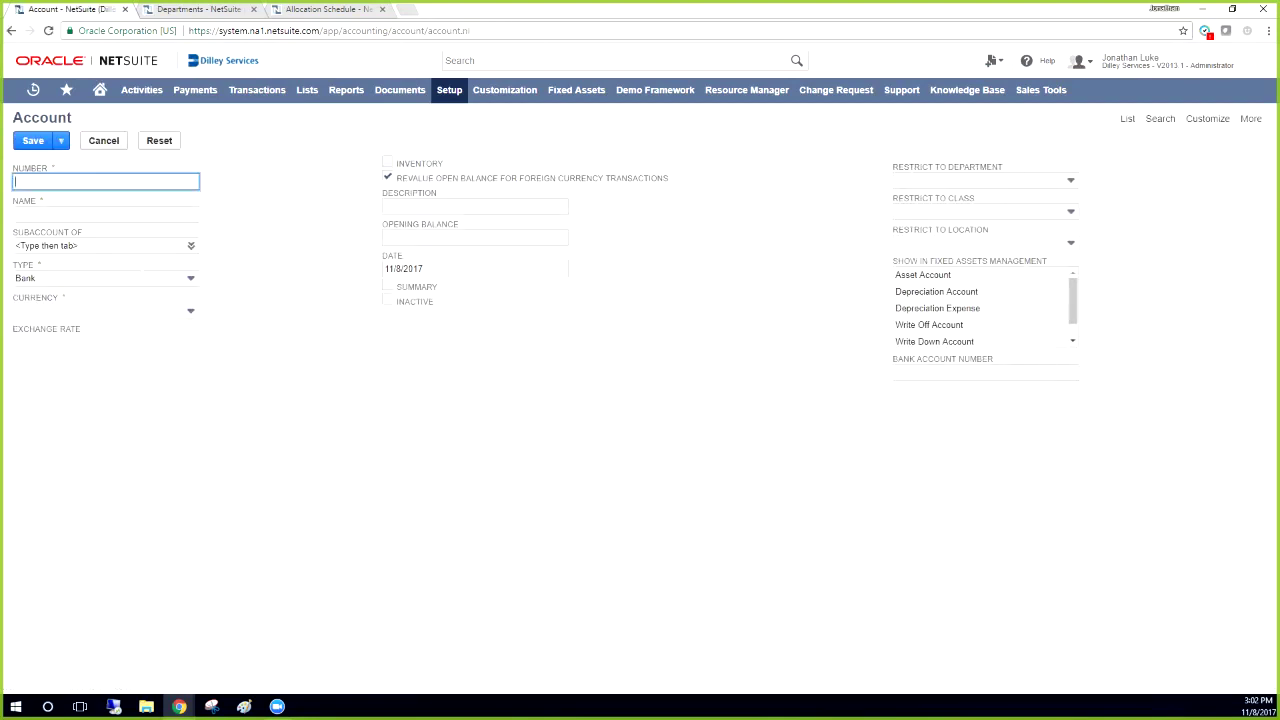
type("9000")
key("Tab")
type("Allocations")
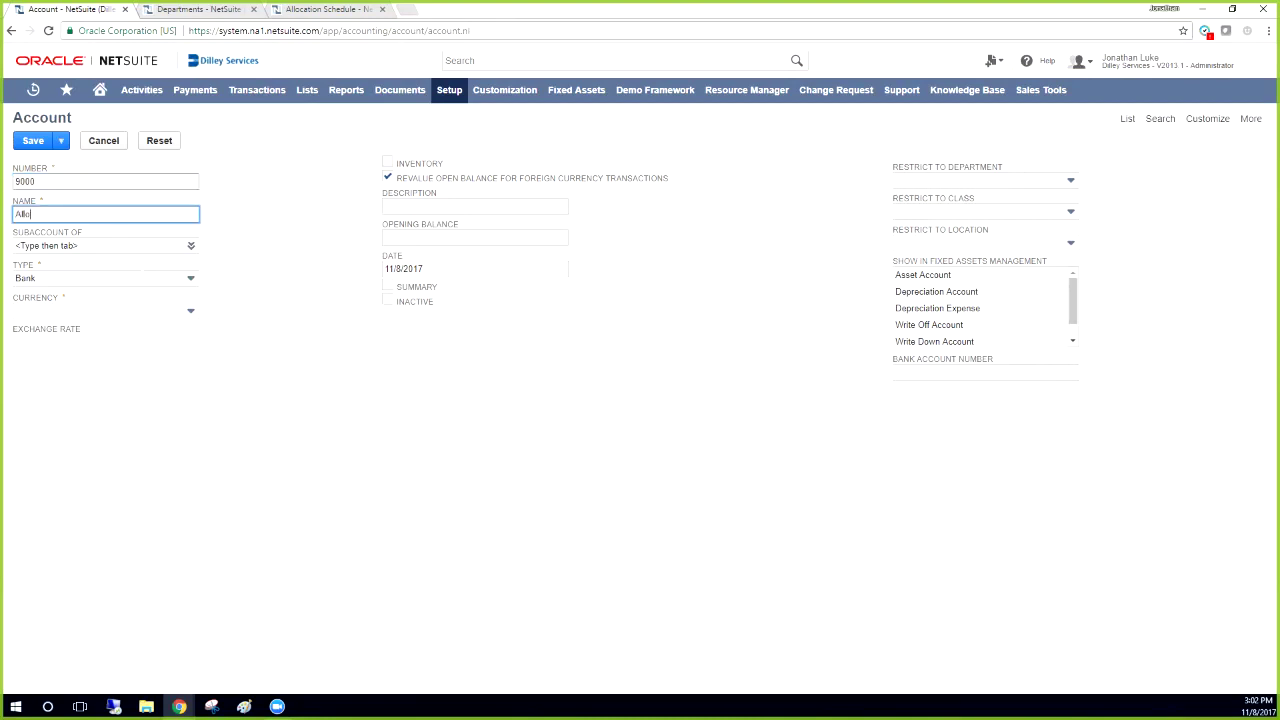
Step: Change the number of the new Allocations account to 8001
left_click(38, 182)
key("BackSpace")
key("BackSpace")
key("BackSpace")
key("BackSpace")
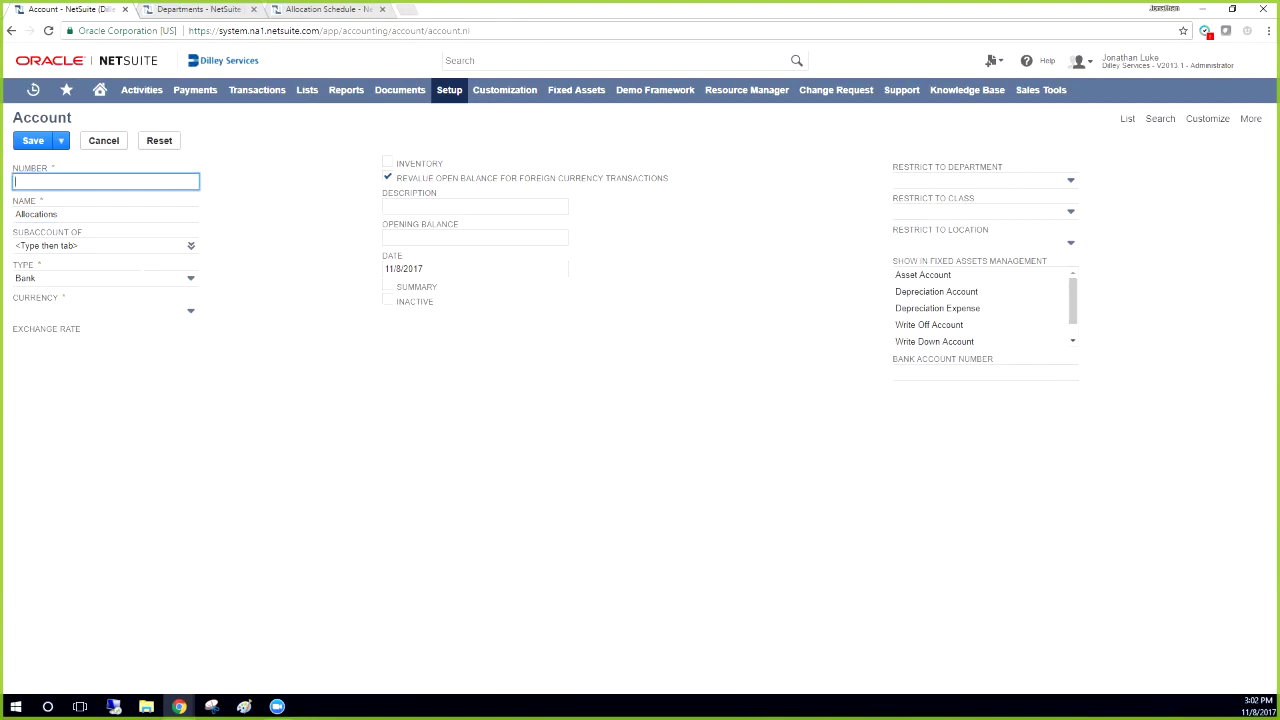
type("8001")
Step: Set the Allocations account's type to Expense and save the account
left_click(190, 279)
key("Down")
key("Down")
key("Down")
key("Down")
key("Down")
key("Down")
key("Down")
key("Down")
key("Down")
key("Down")
key("Down")
key("Down")
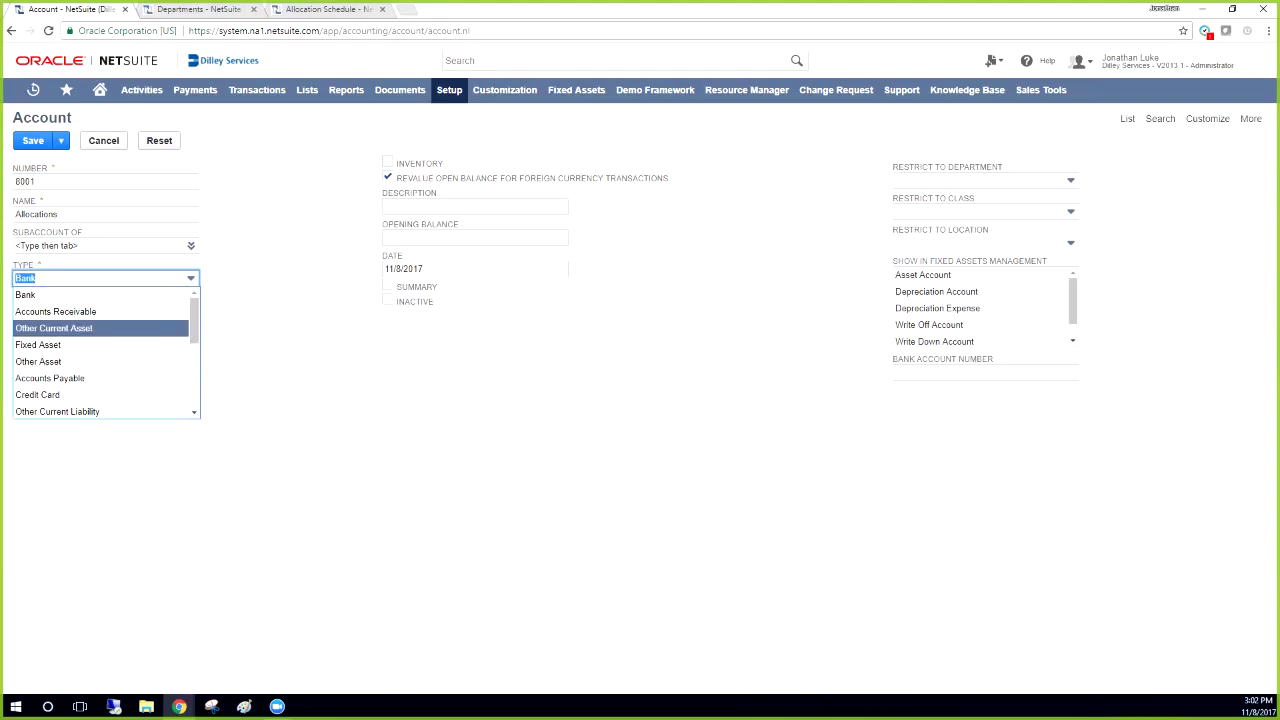
key("Return")
key("Tab")
key("Tab")
key("Tab")
key("Tab")
key("Tab")
key("Tab")
key("Tab")
key("Tab")
key("Tab")
key("Tab")
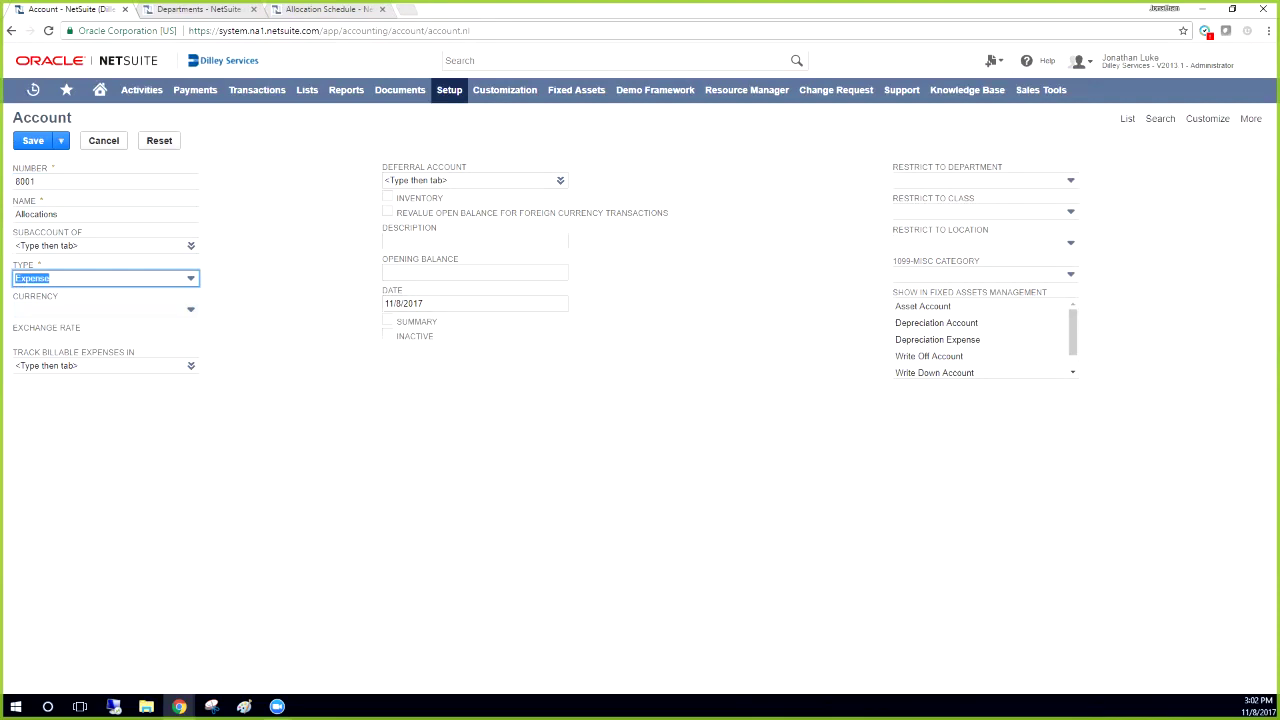
left_click(33, 141)
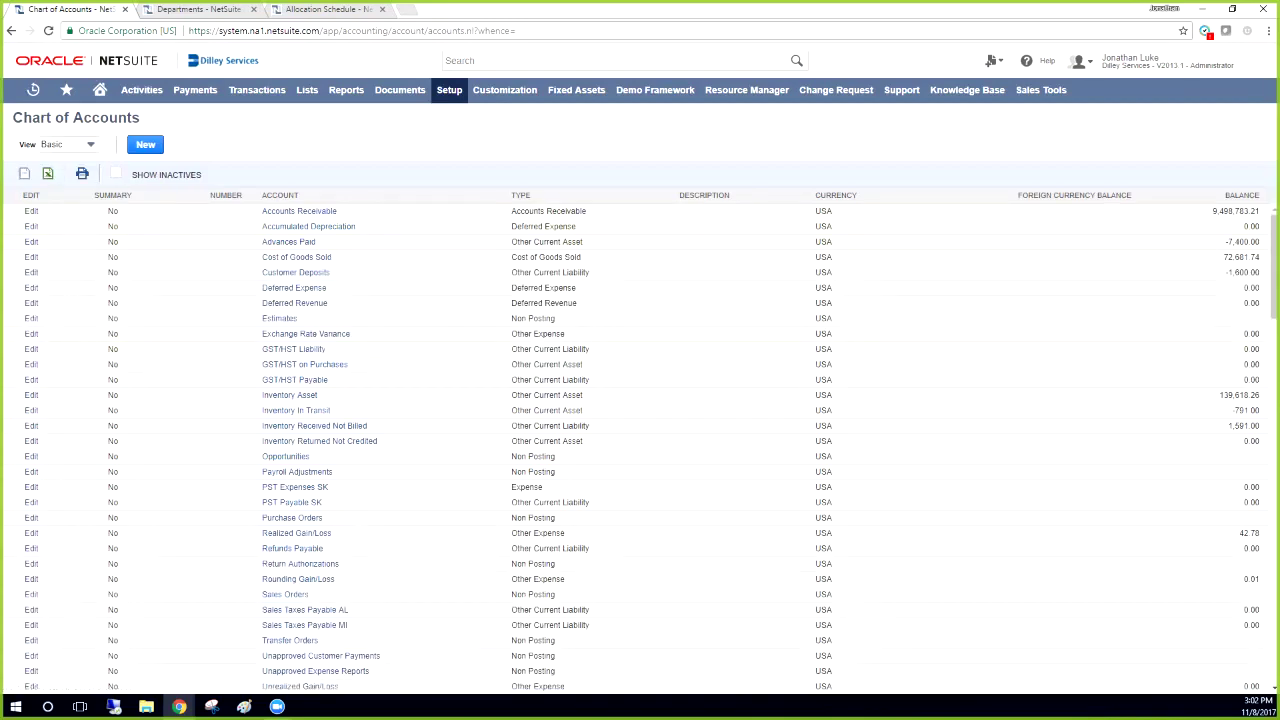
Step: Return to the Engineering allocation schedule and set its credit account to 8001 Allocations
left_click(325, 9)
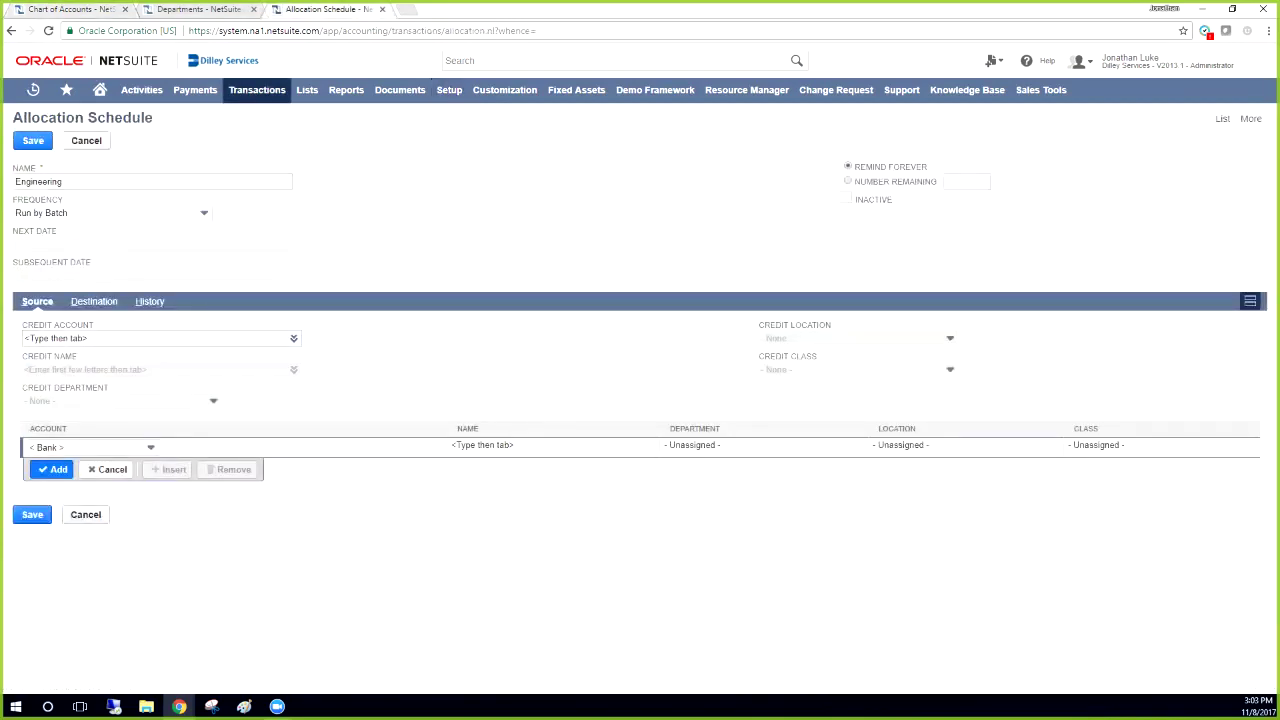
left_click(150, 338)
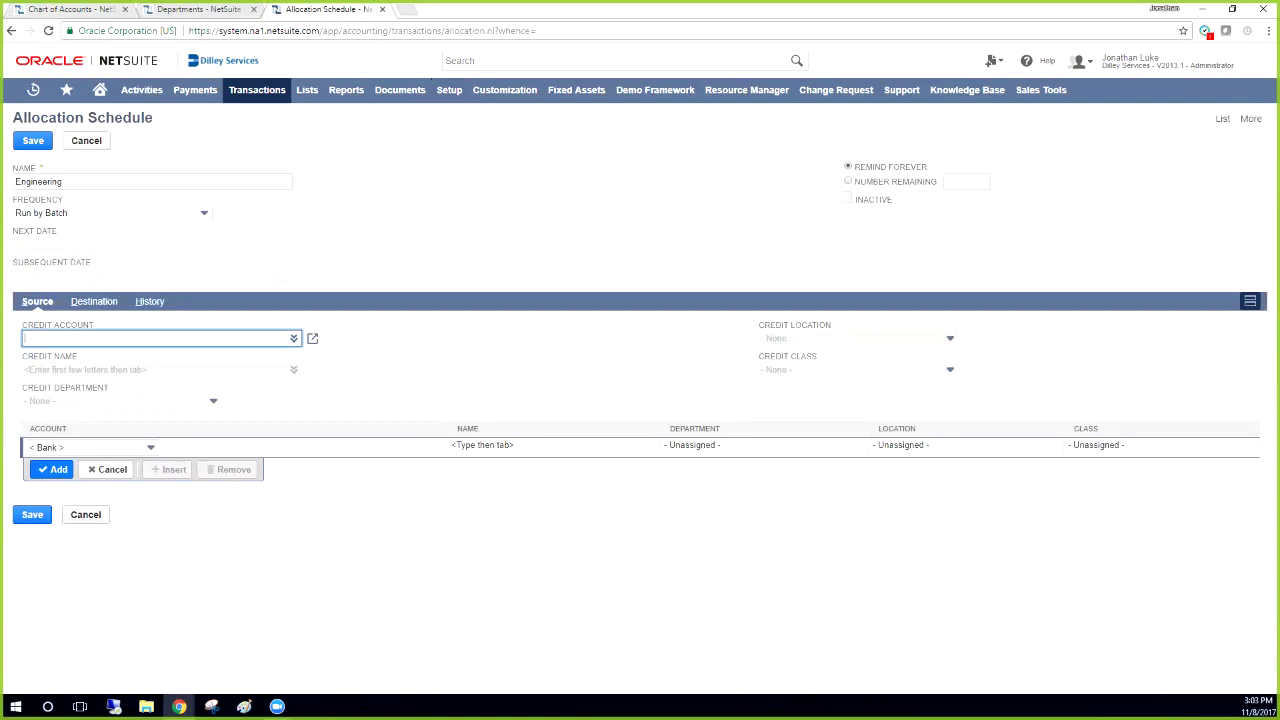
type("8001")
key("Return")
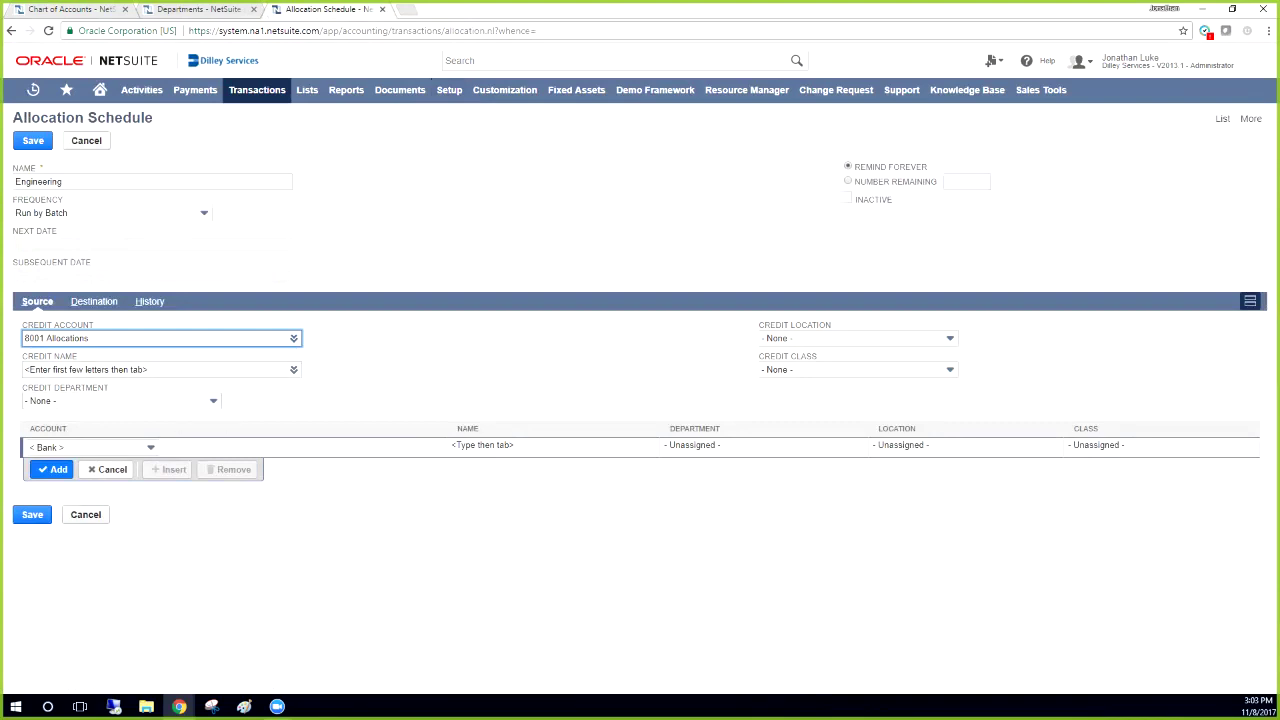
Step: Set the schedule's credit department to Engineering
left_click(120, 400)
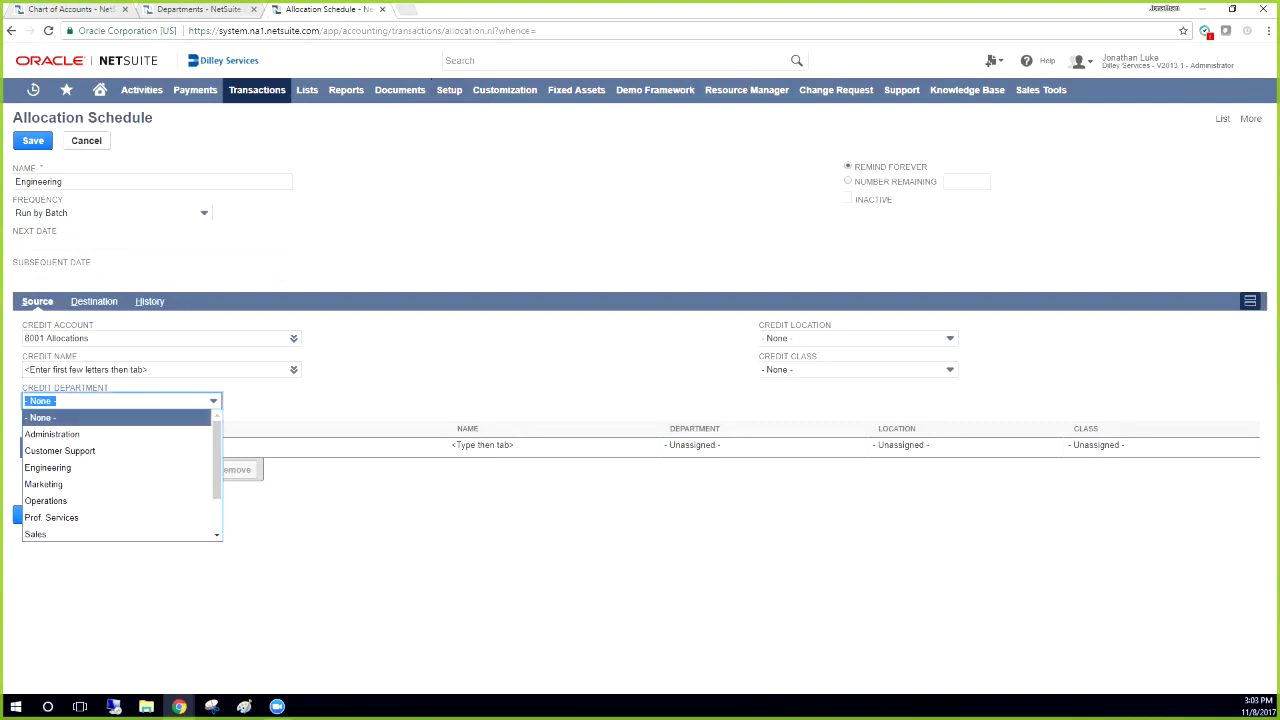
key("Down")
key("Down")
key("Down")
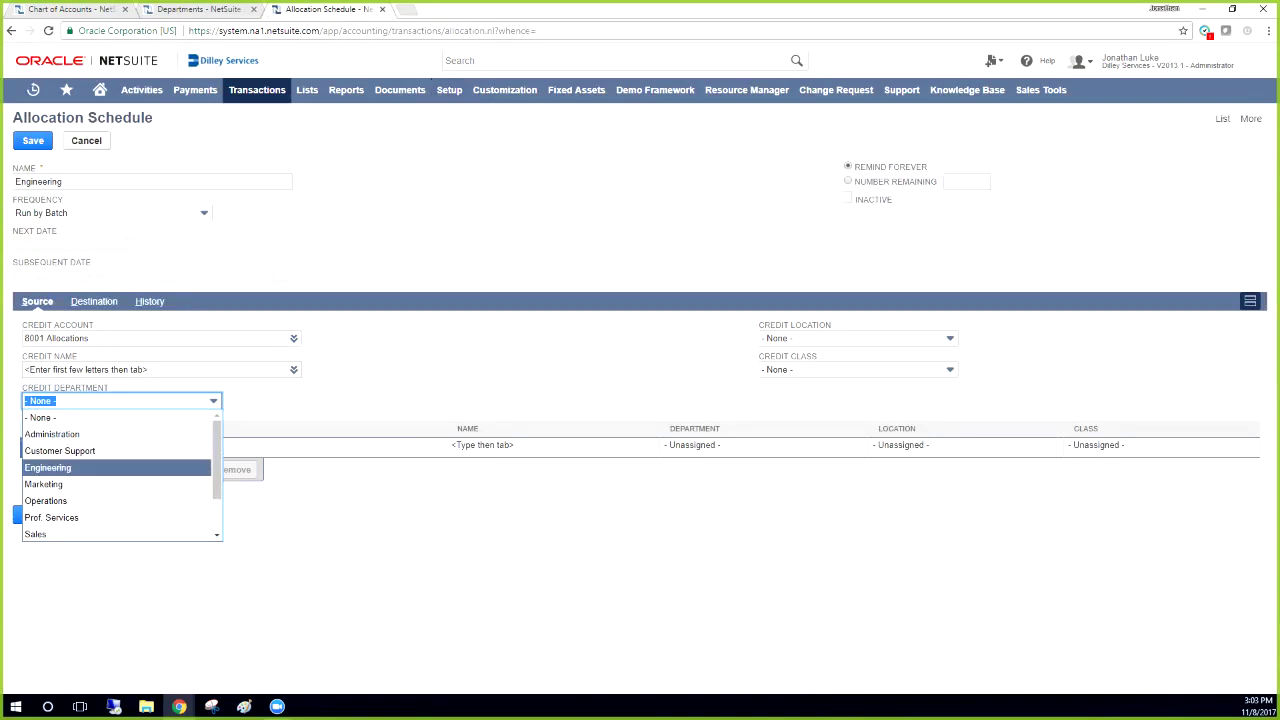
key("Return")
left_click(380, 388)
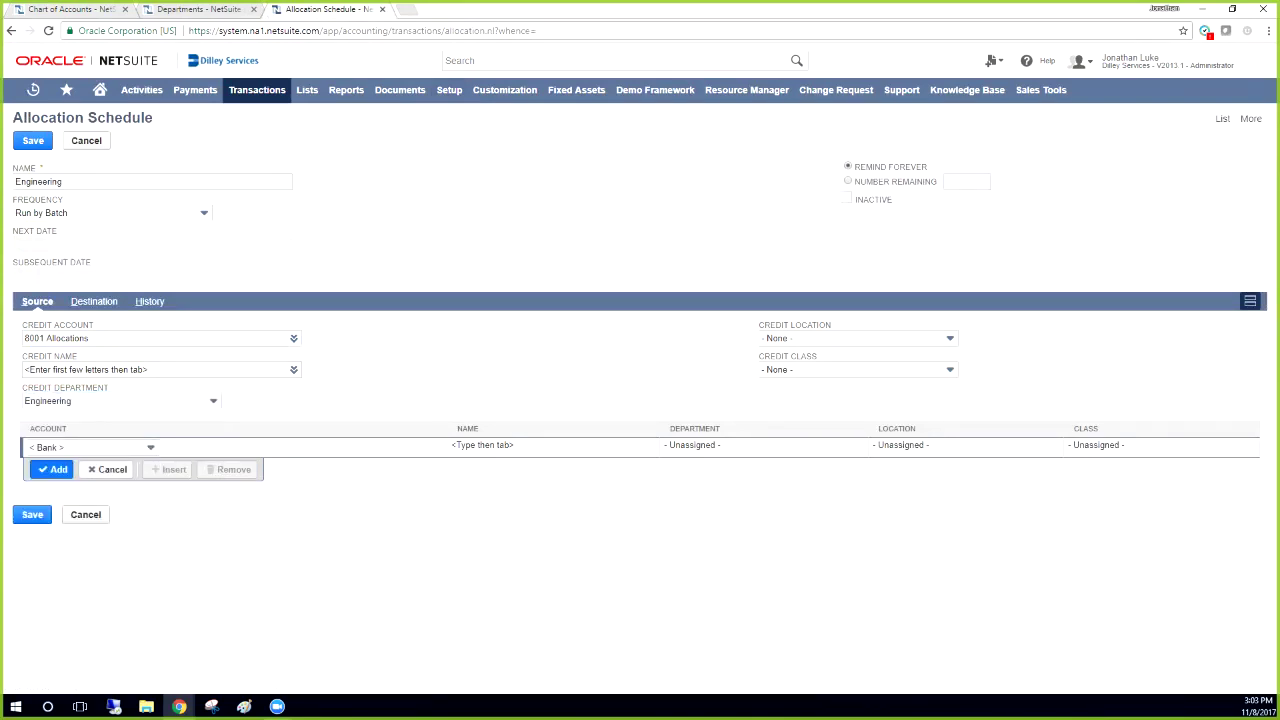
left_click(858, 338)
left_click(858, 338)
left_click(600, 385)
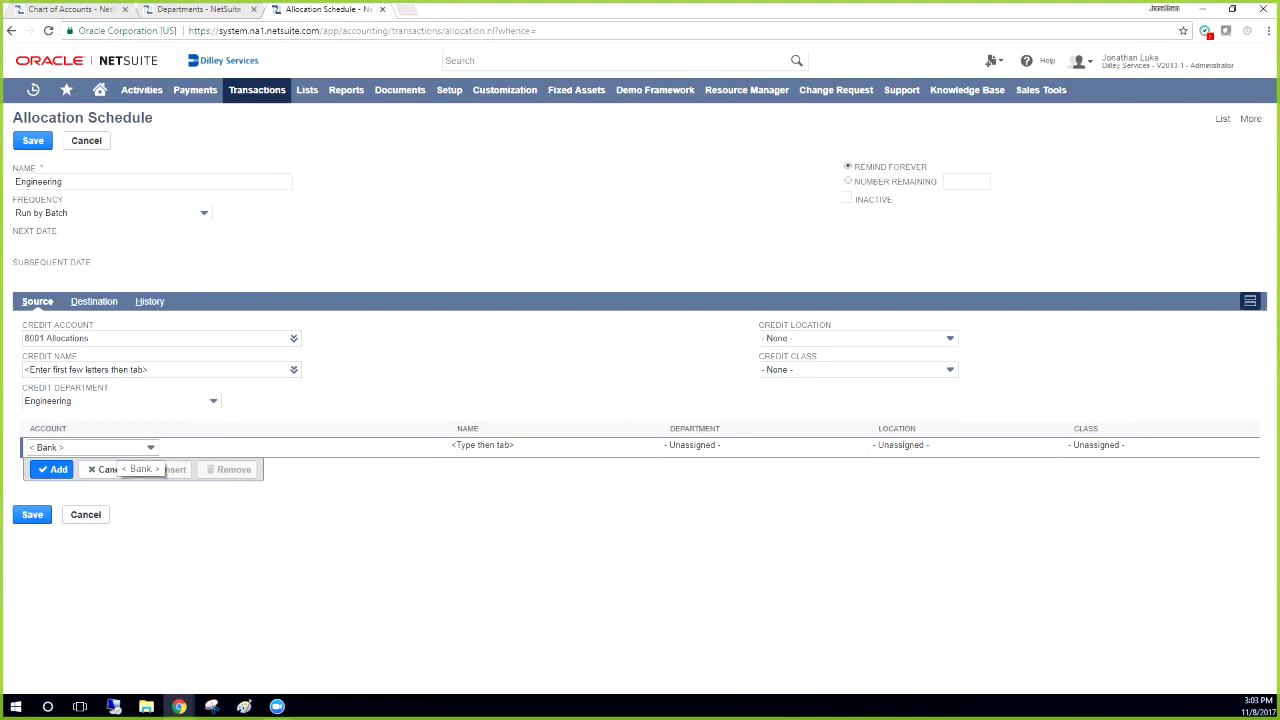
Step: Add 6015 Amortization Expense as the first source account line of the Engineering schedule
left_click(120, 448)
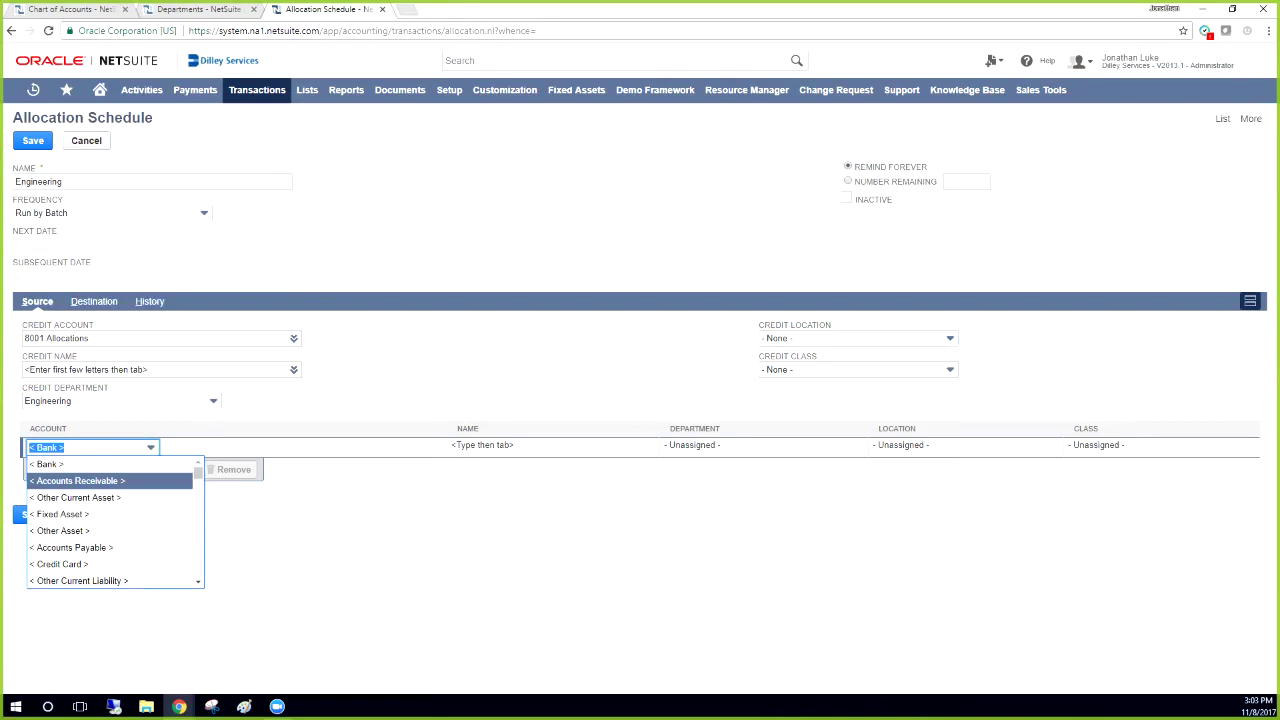
scroll(120, 494, "down", 2)
key("Down")
key("Down")
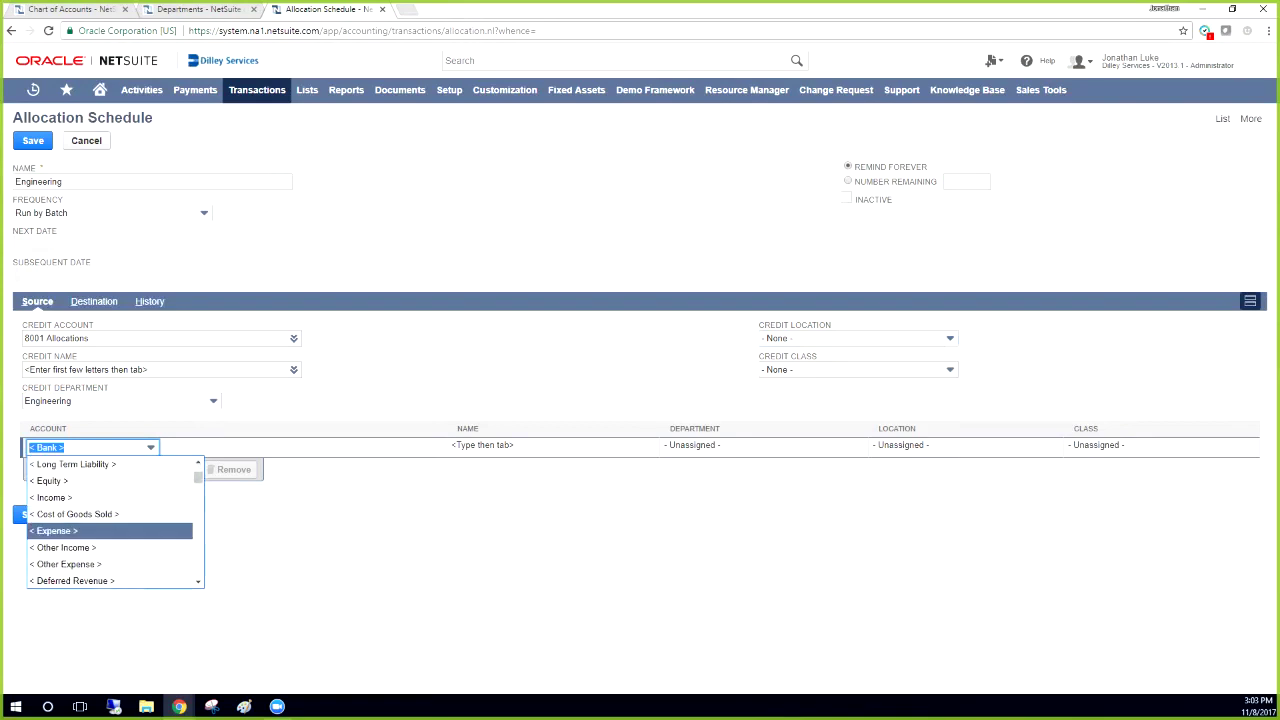
scroll(110, 517, "down", 3)
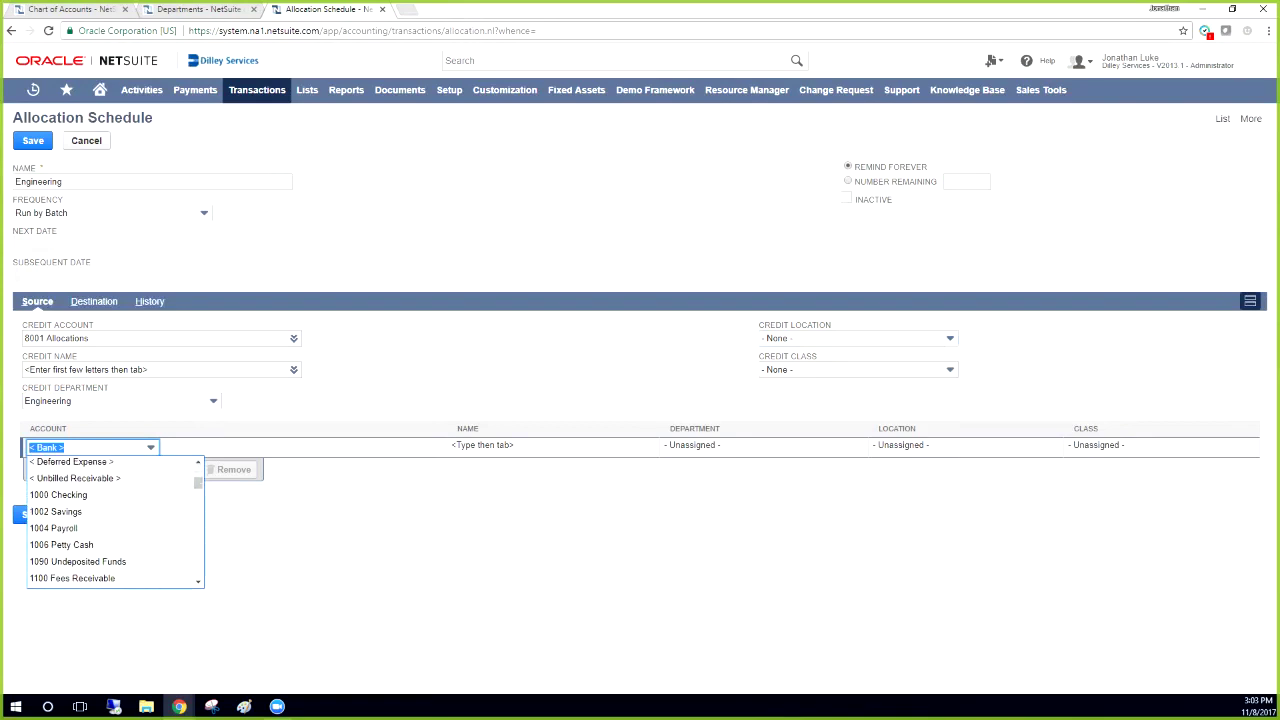
scroll(110, 517, "down", 8)
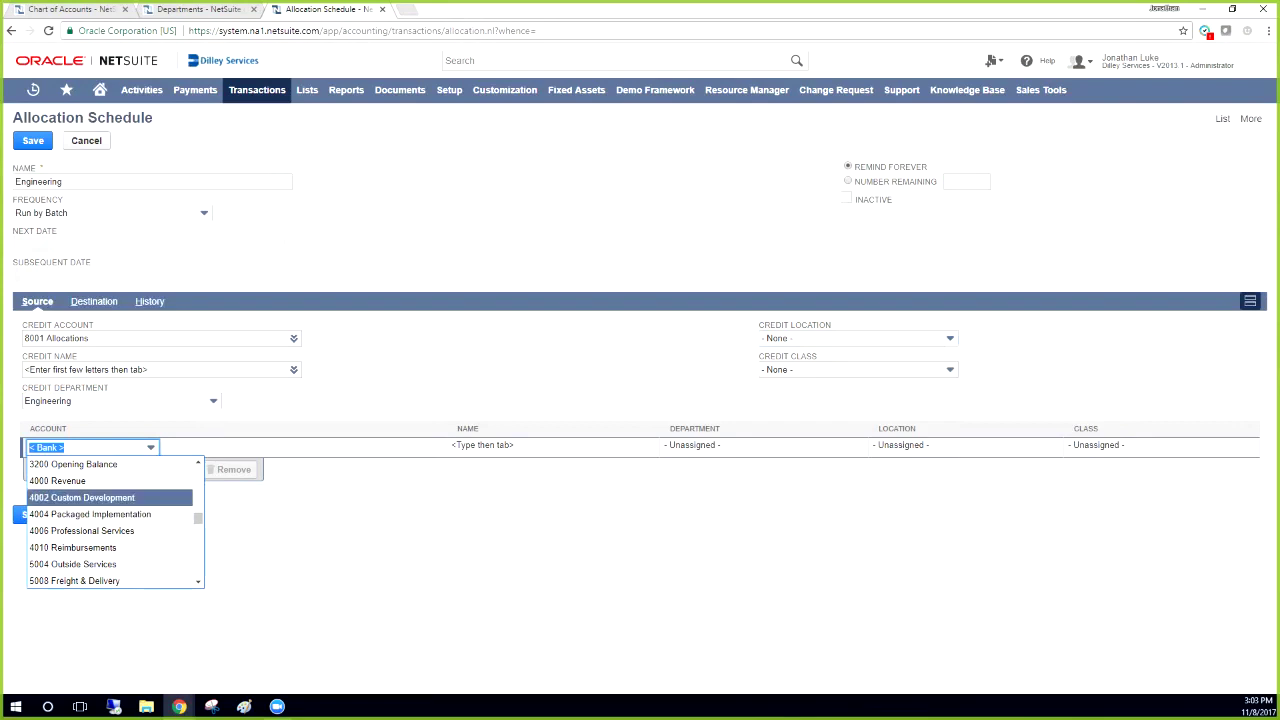
scroll(110, 530, "down", 1)
key("Down")
key("Down")
key("Down")
key("Down")
key("Up")
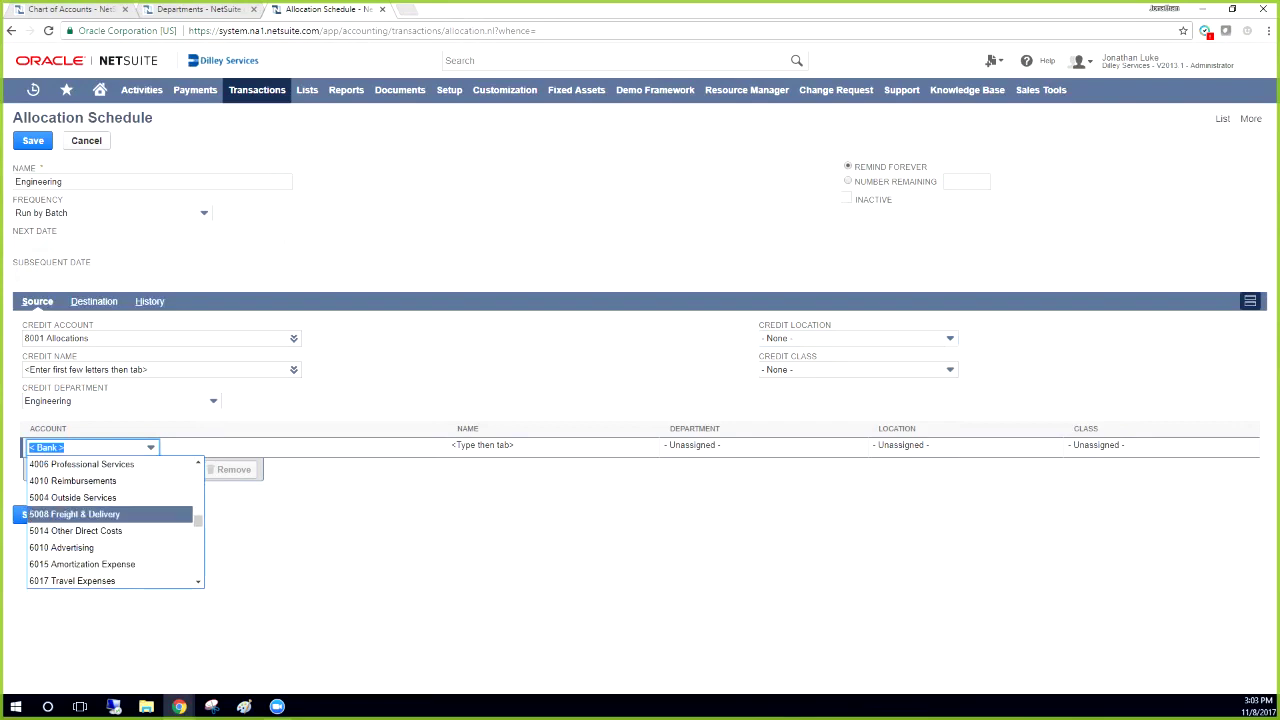
key("Down")
key("Down")
key("Down")
key("Up")
key("Up")
key("Down")
key("Down")
key("Return")
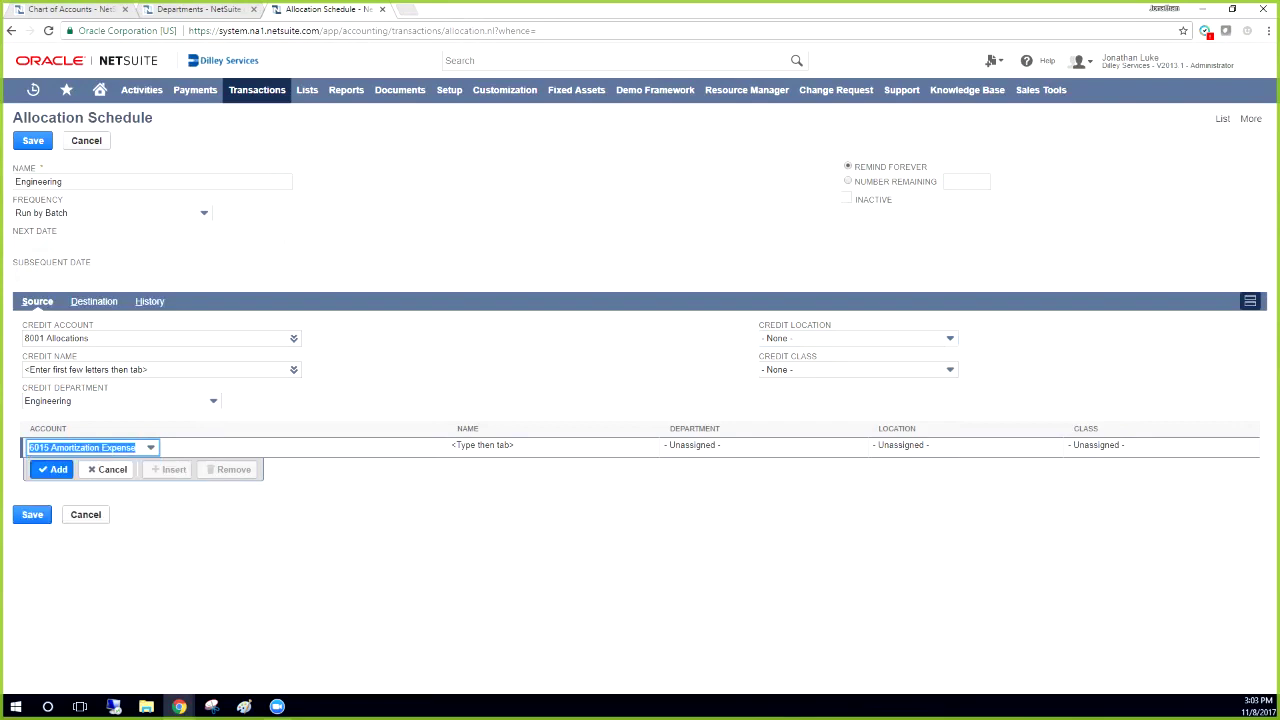
key("Return")
Step: Add 6010 Advertising as the second source account line
key("Down")
type("6")
key("Down")
key("Up")
key("Up")
key("Up")
key("Down")
key("Down")
key("Down")
key("Up")
key("Return")
key("Return")
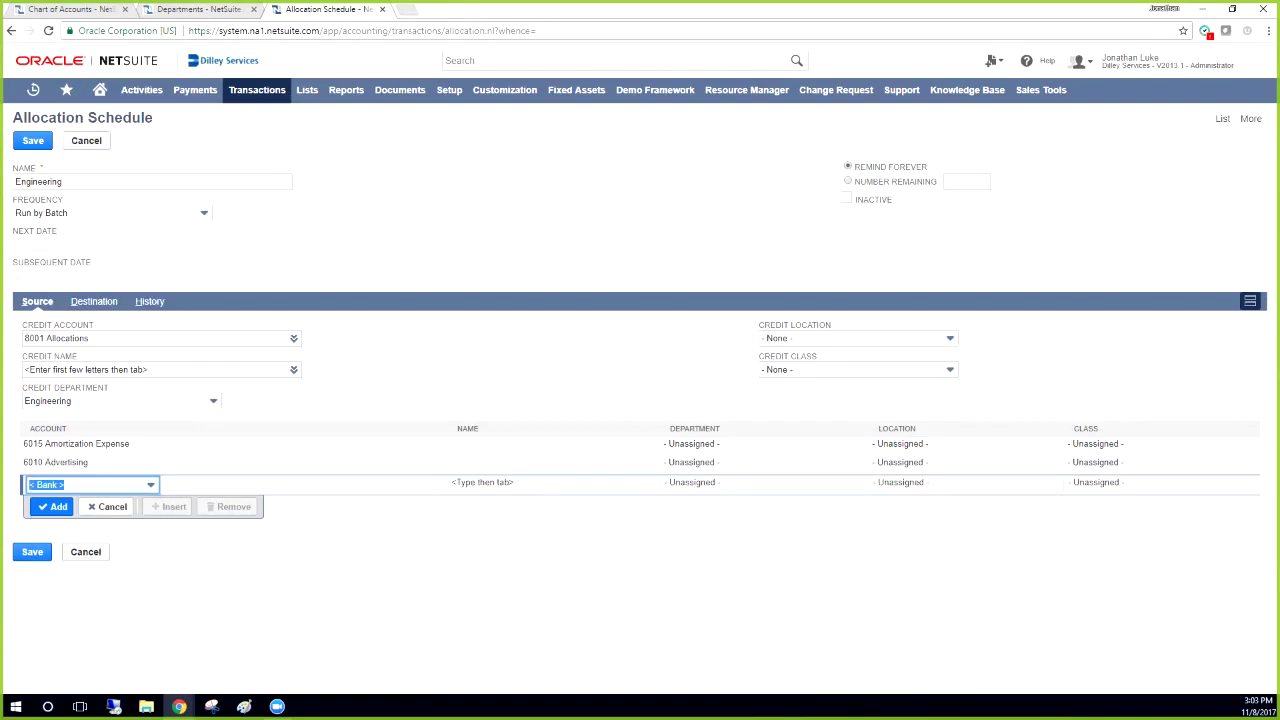
Step: Set the 6015 Amortization Expense line's department to Engineering and its location and class to Any
left_click(76, 444)
key("Tab")
key("Tab")
type("e")
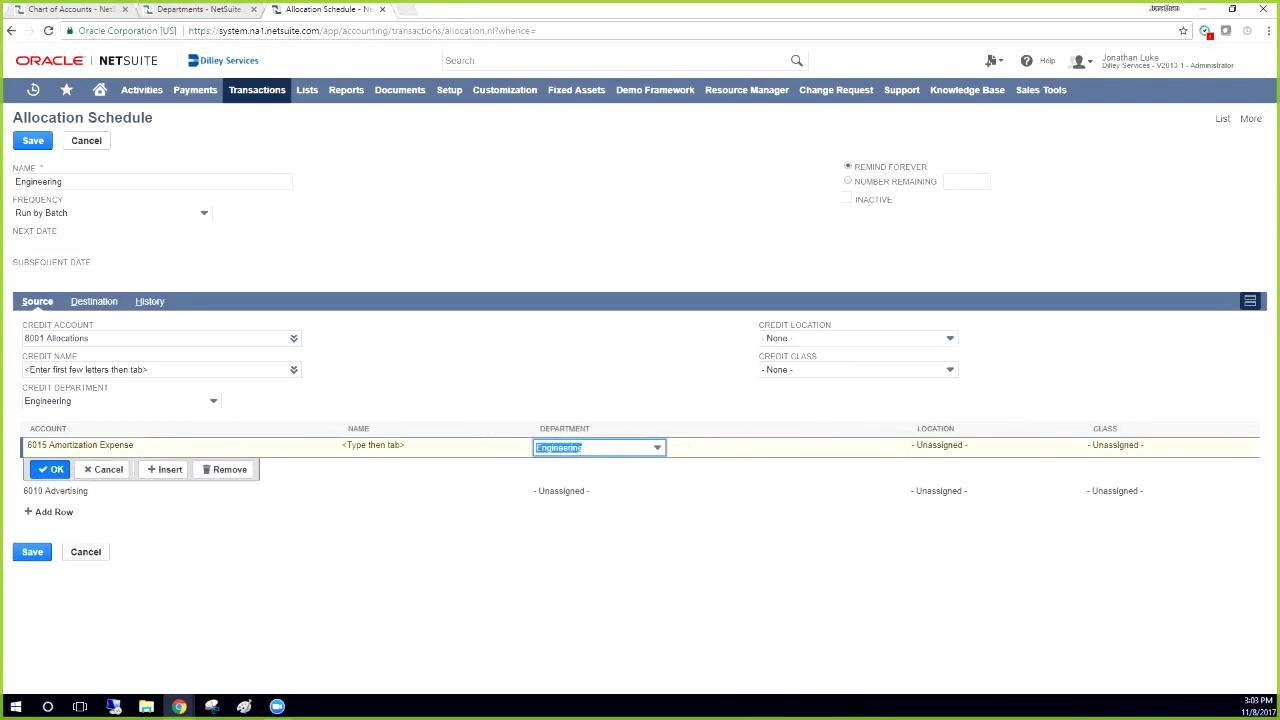
key("Tab")
type("a")
key("Tab")
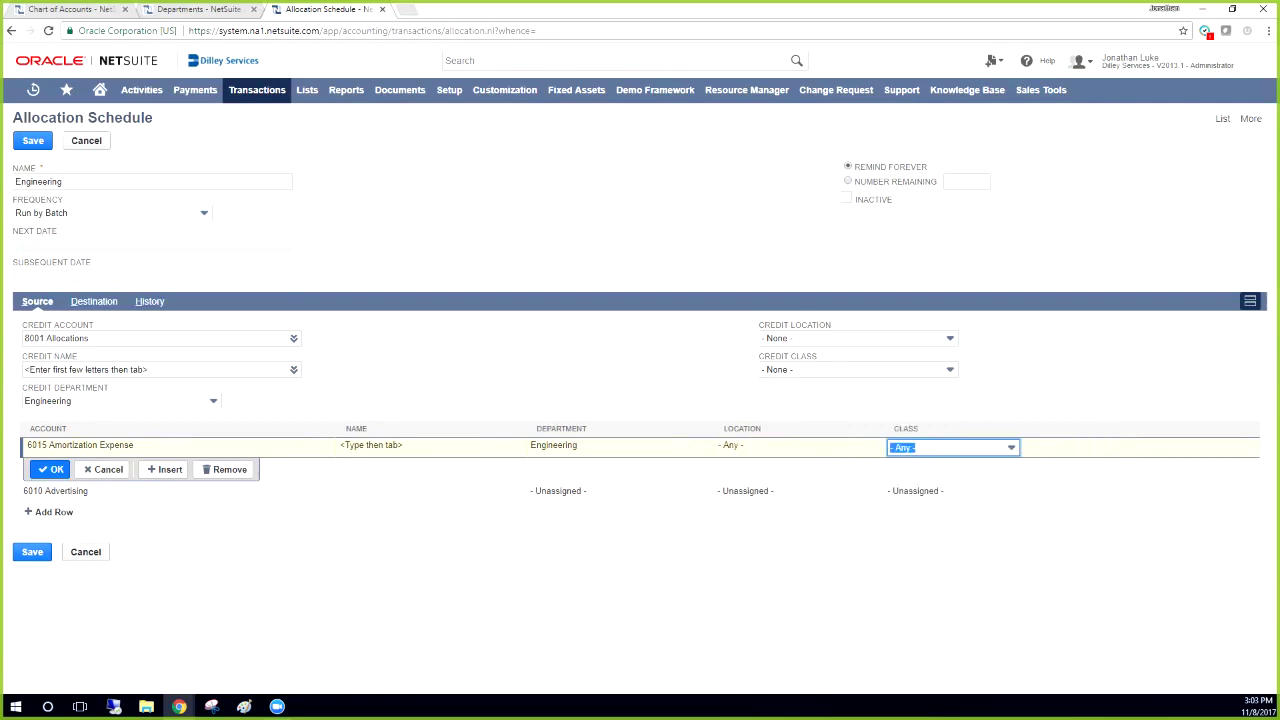
key("Tab")
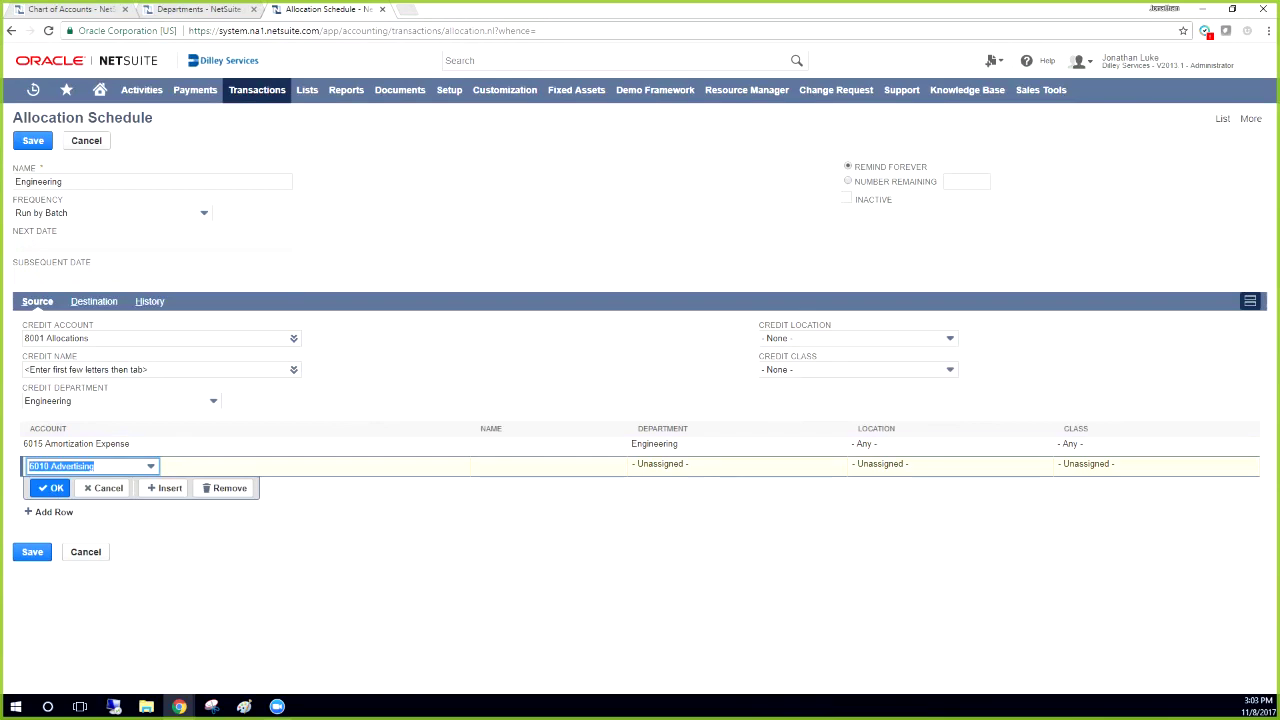
left_click(866, 444)
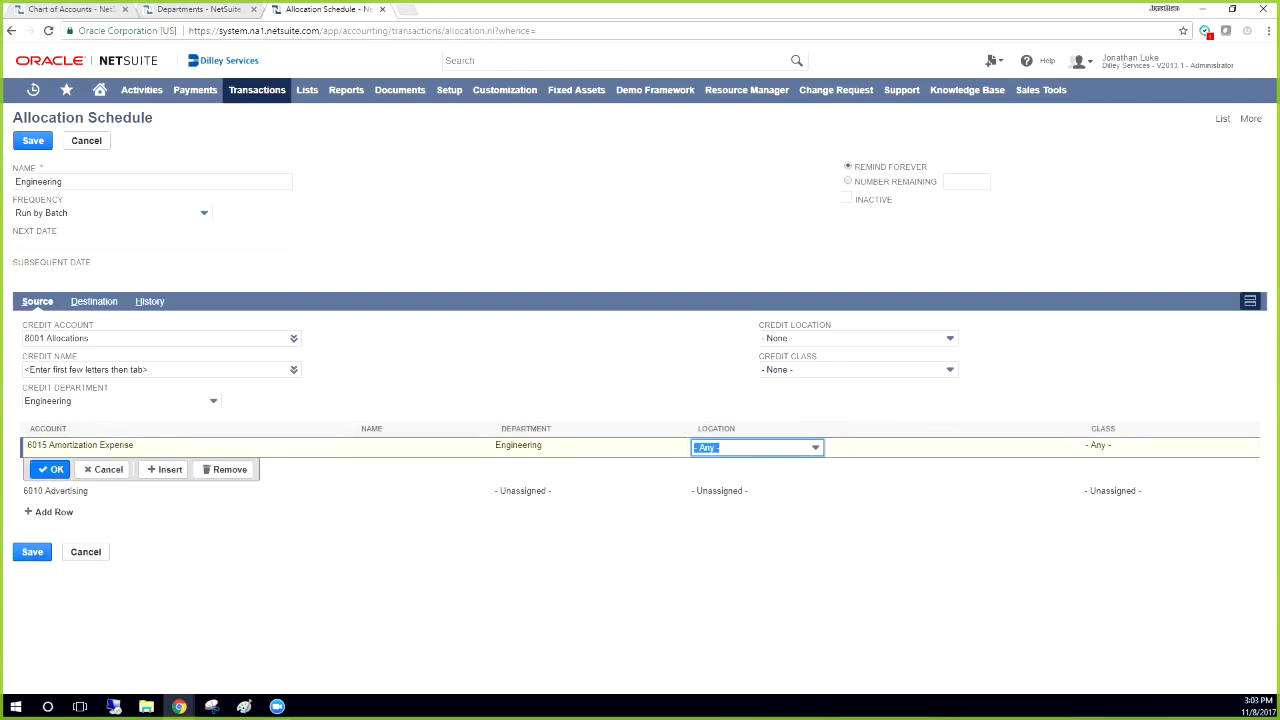
Step: Set the 6010 Advertising line's department to Engineering and its location and class to Any
left_click(523, 491)
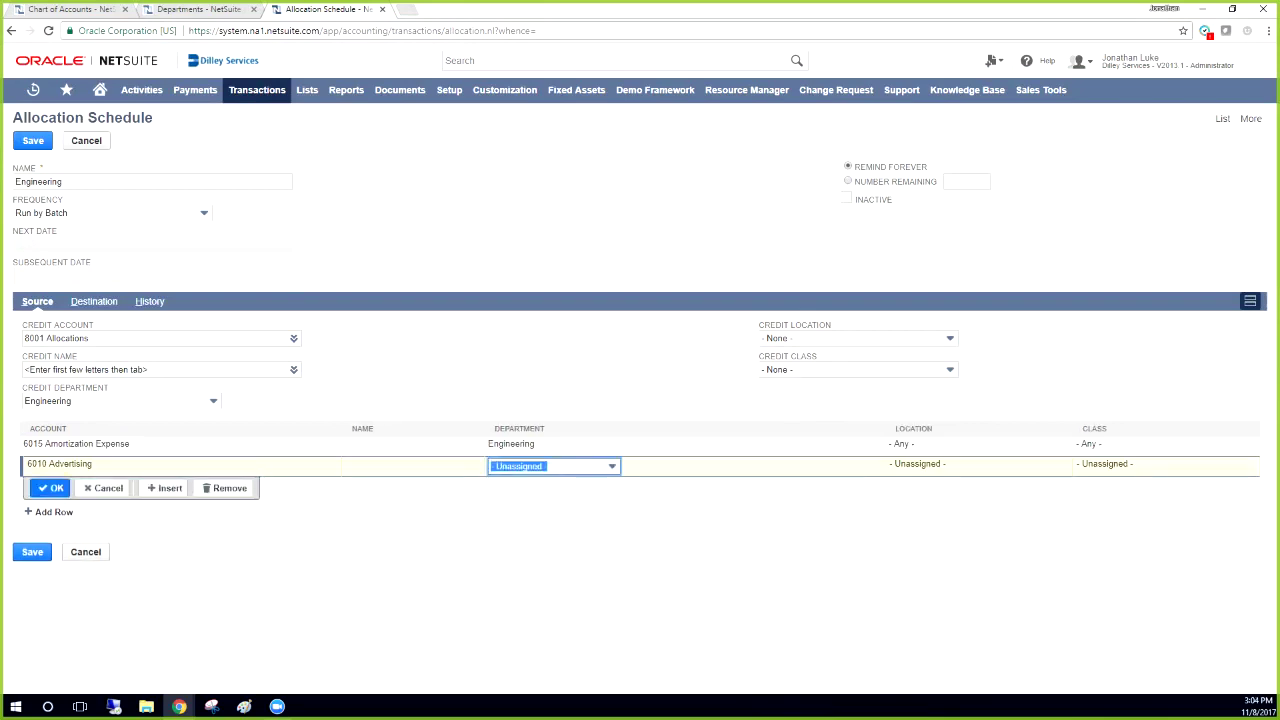
key("e")
key("Tab")
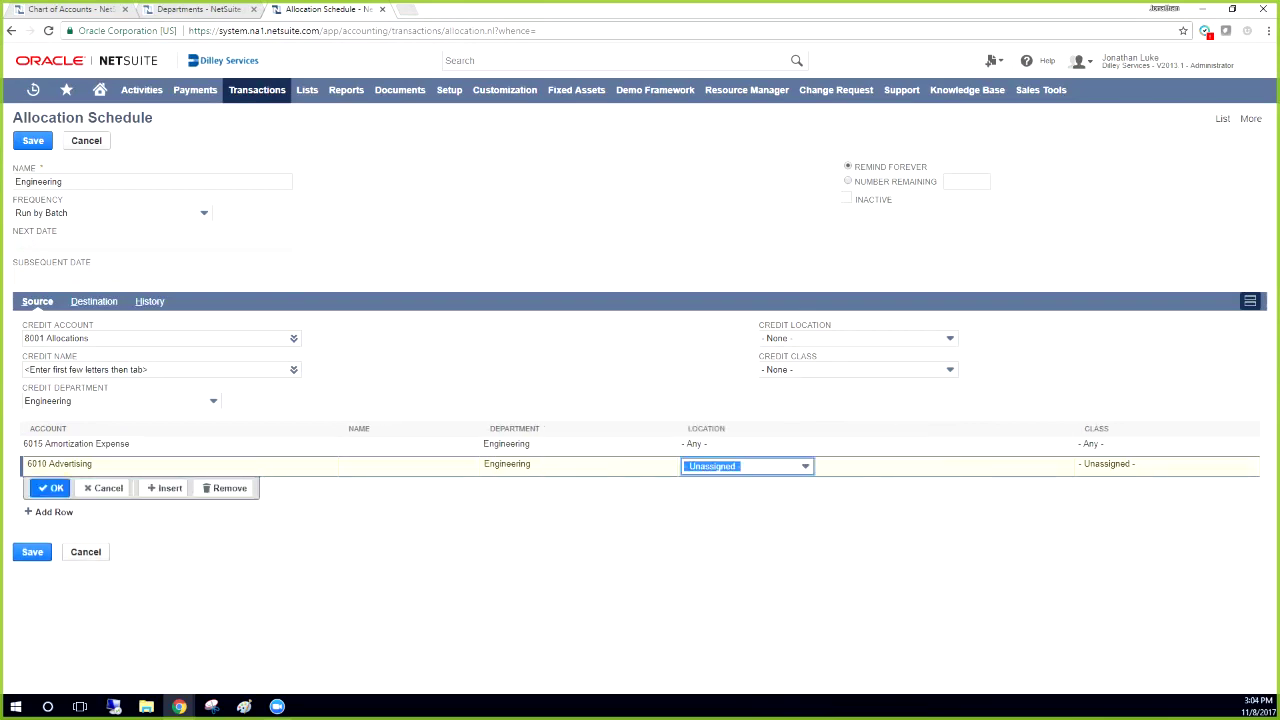
key("Down")
key("Tab")
key("Down")
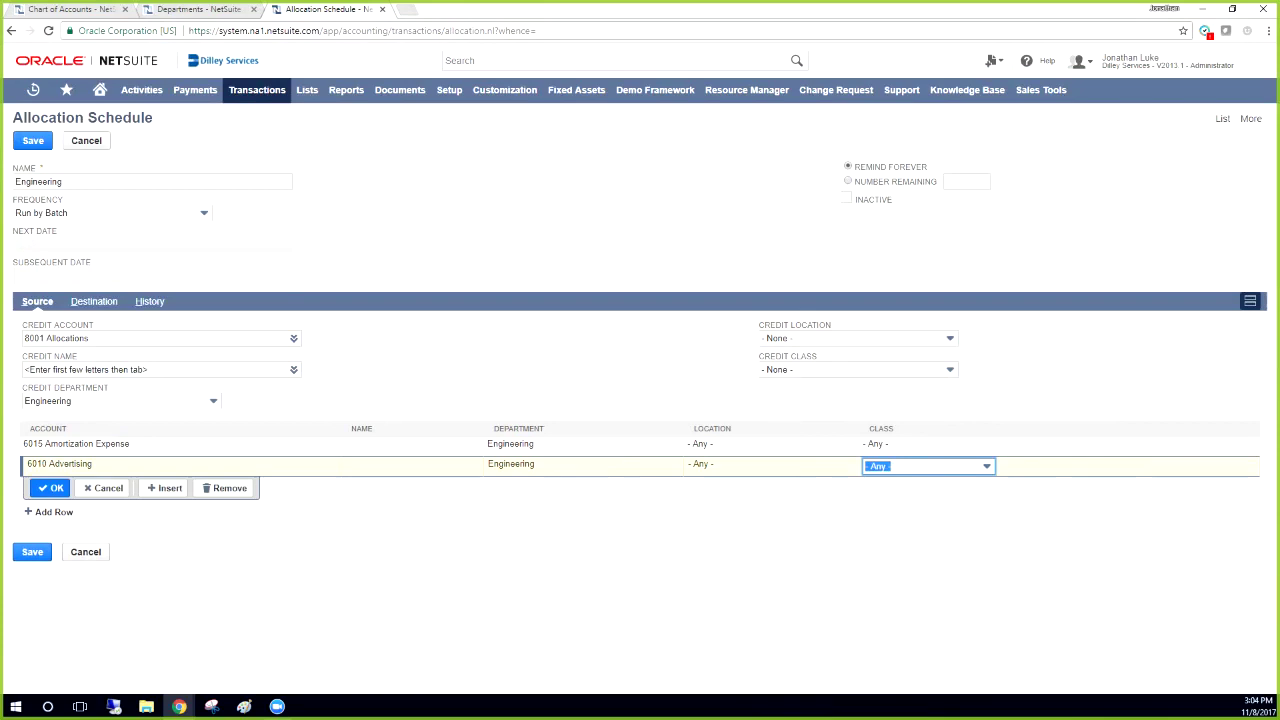
key("Return")
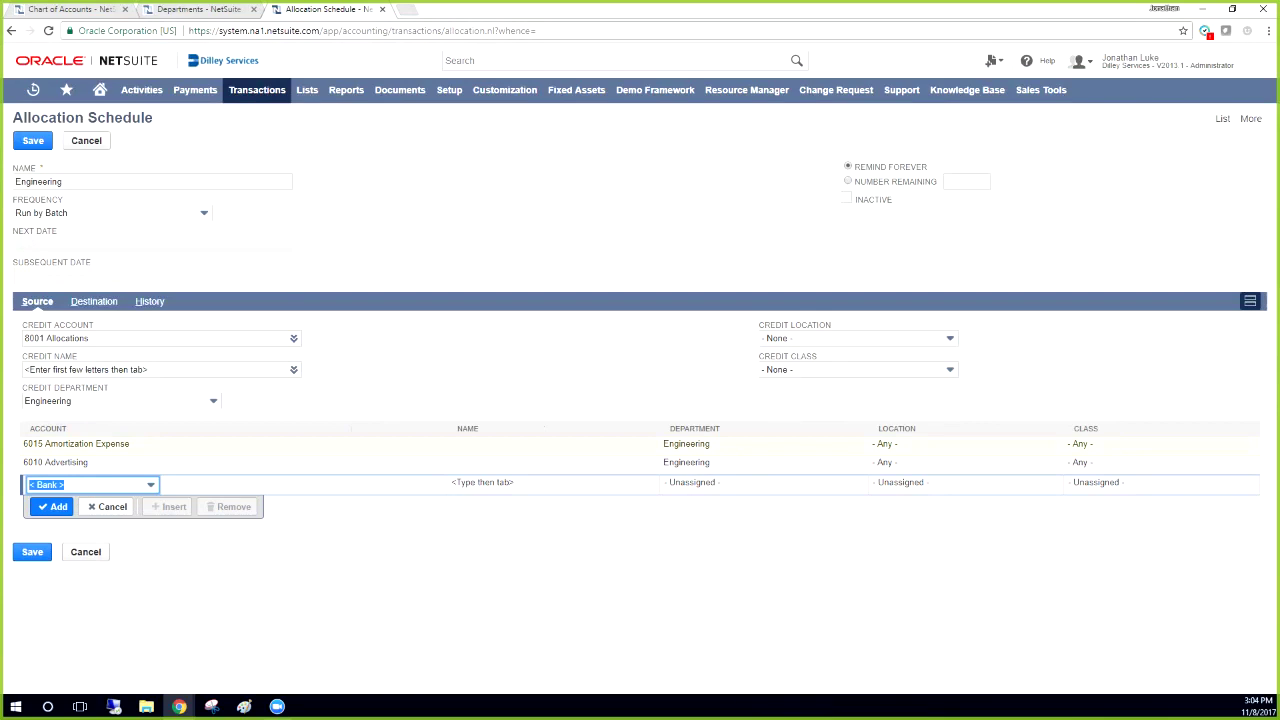
Step: Add a source line for 6017 Travel Expenses with department Engineering and location and class Any
left_click(151, 485)
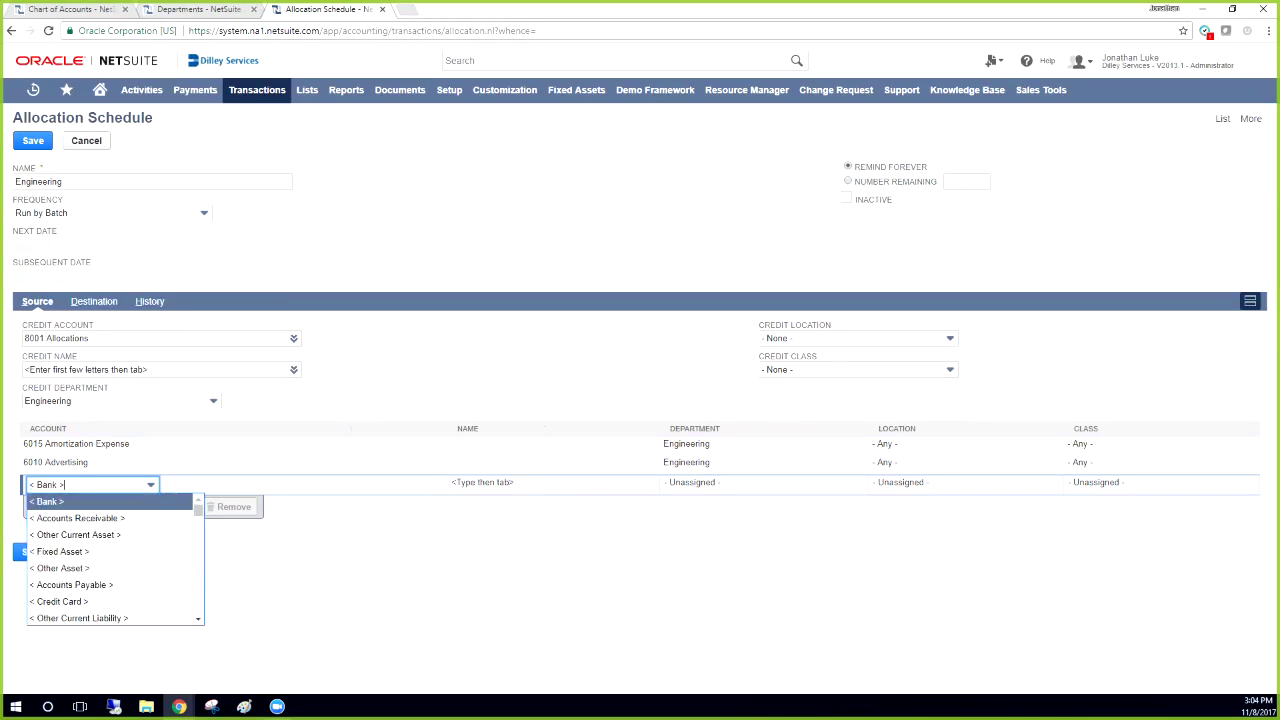
type("6")
key("Down")
key("Down")
key("Return")
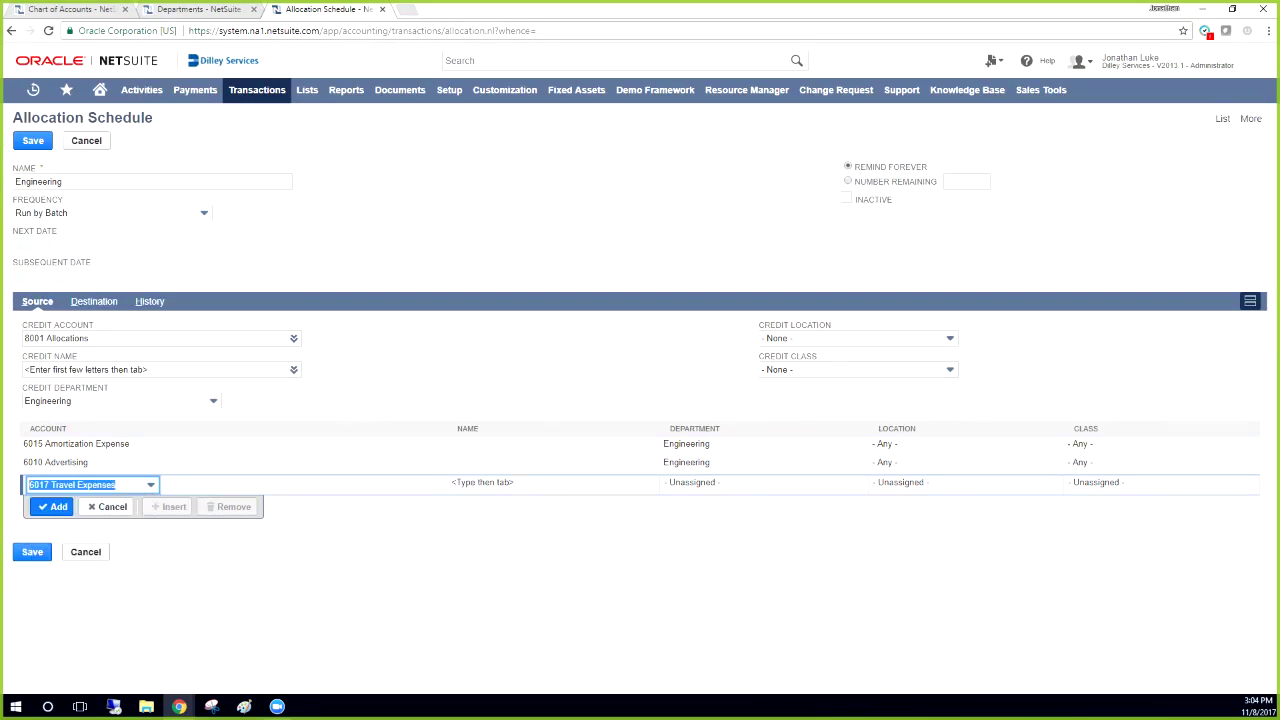
key("Tab")
key("Tab")
key("Tab")
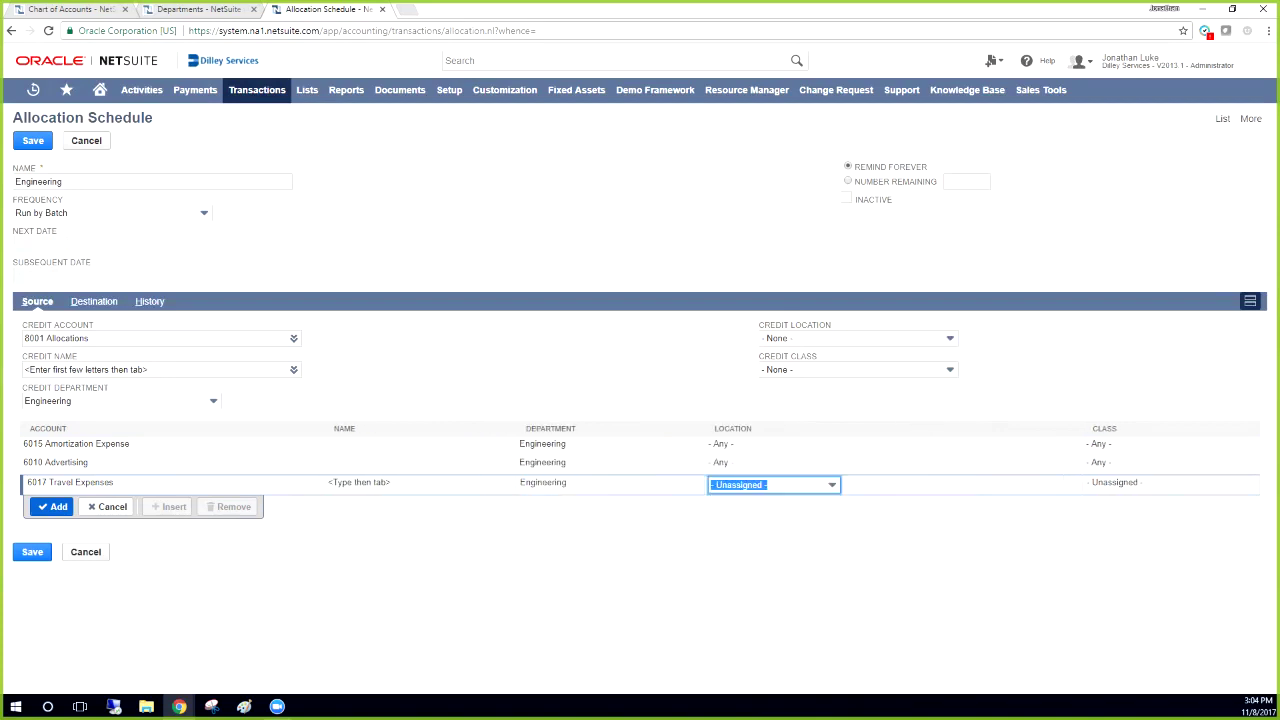
key("Tab")
key("Return")
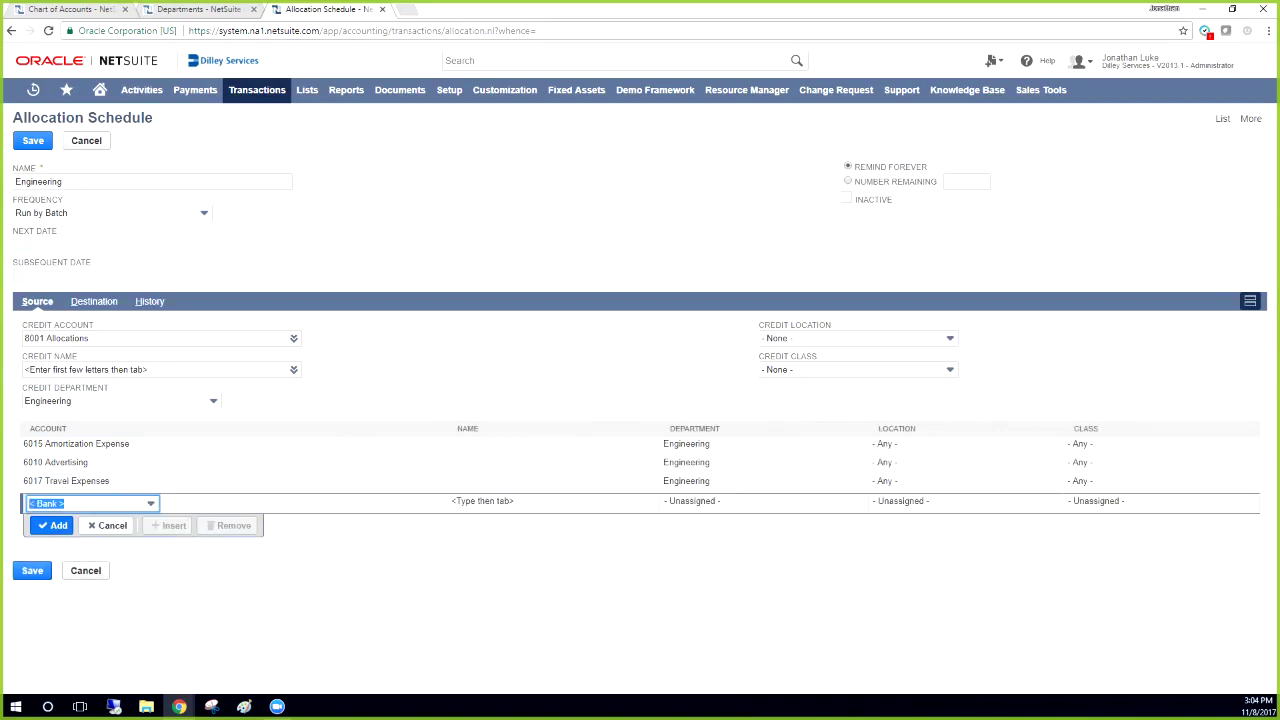
Step: Add a source line for 6020 Automobile Expense with department Engineering and location and class Any
type("6")
type("6020")
key("Tab")
key("Tab")
key("Tab")
key("Down")
key("Tab")
key("Down")
key("Tab")
Step: Add a source line for 6022 Gas & Oil with department Engineering and location and class Any
type("6022")
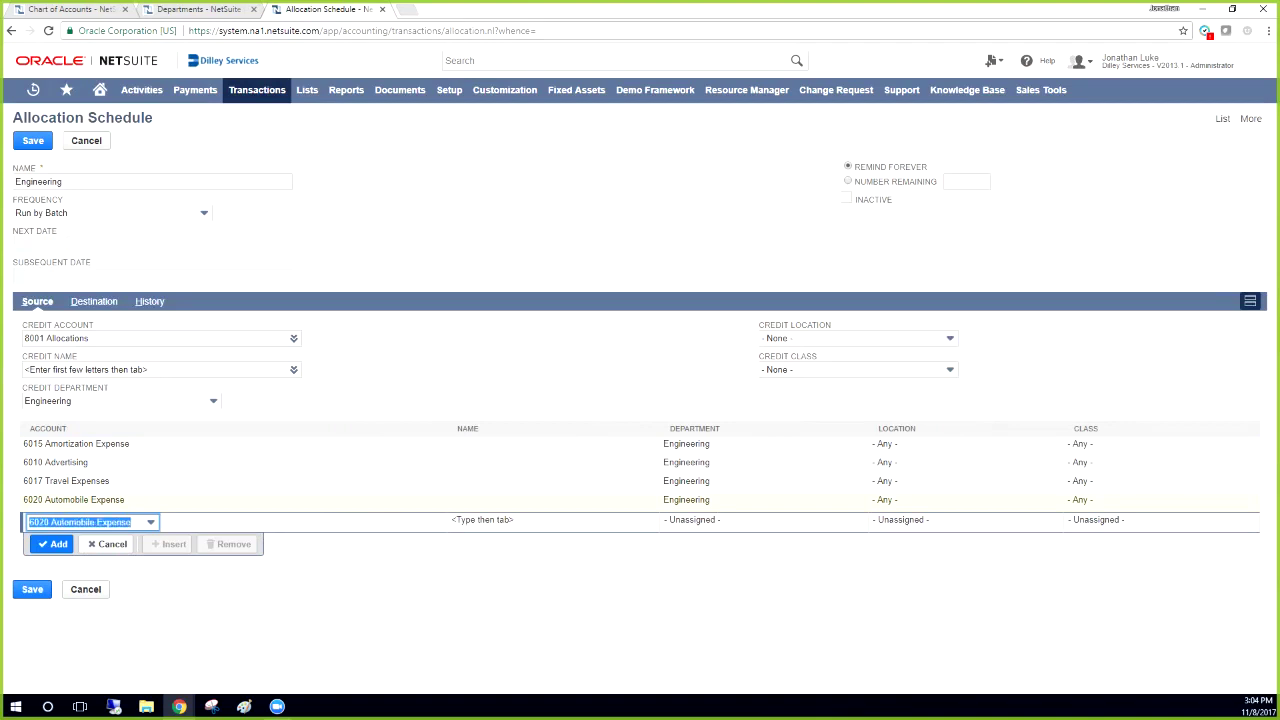
key("Tab")
key("Tab")
key("Tab")
key("Tab")
key("Return")
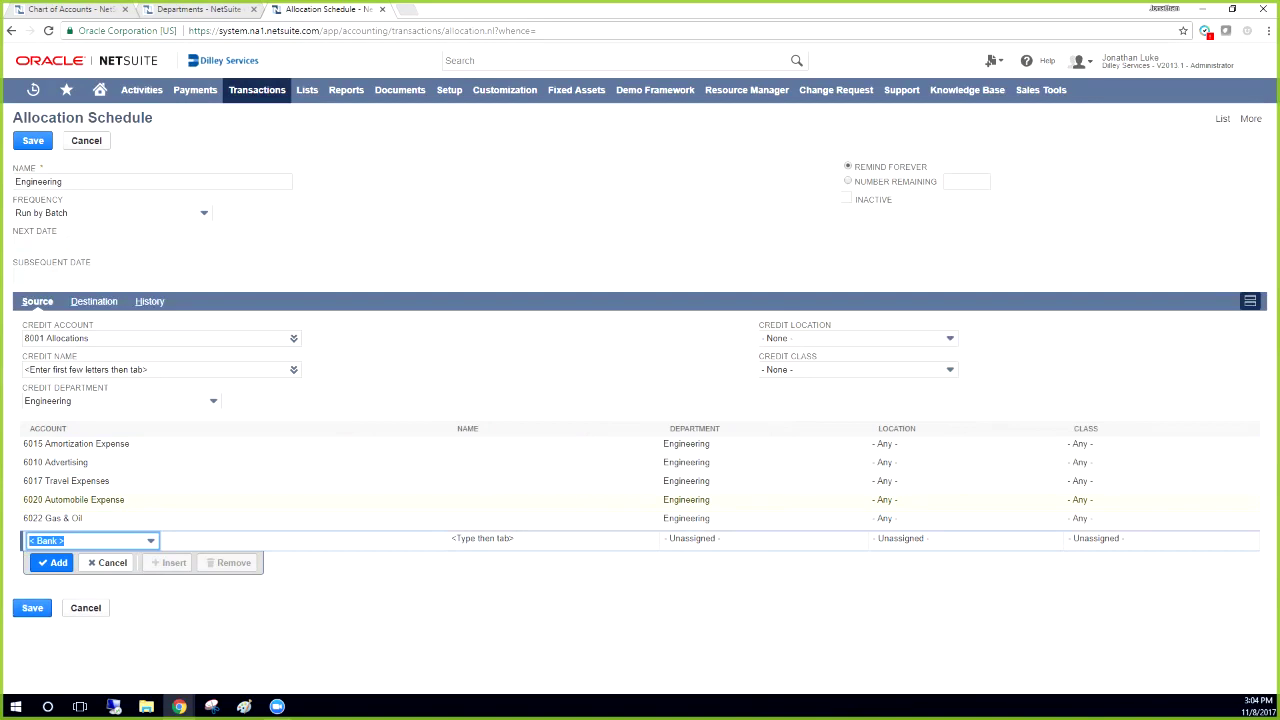
Step: Add a source line for 6024 Repairs with department Engineering and location and class Any
type("6024 Repairs")
key("Tab")
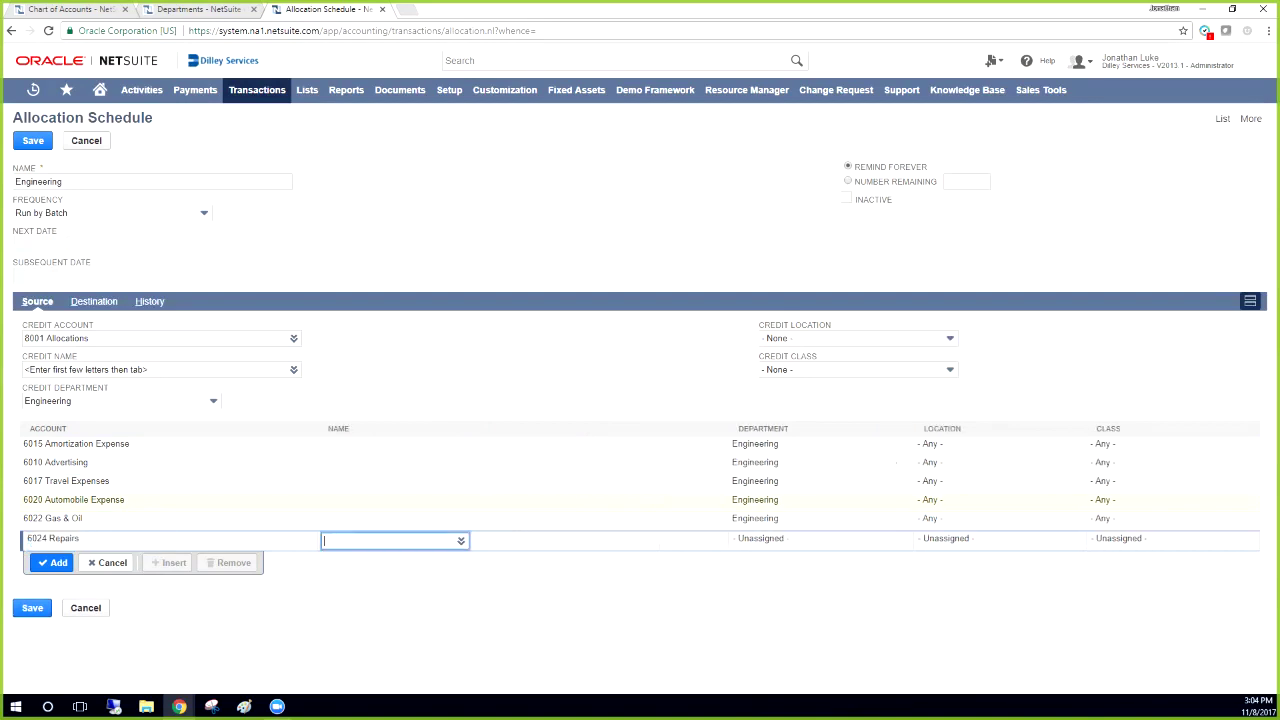
key("Tab")
key("Tab")
key("Tab")
key("Return")
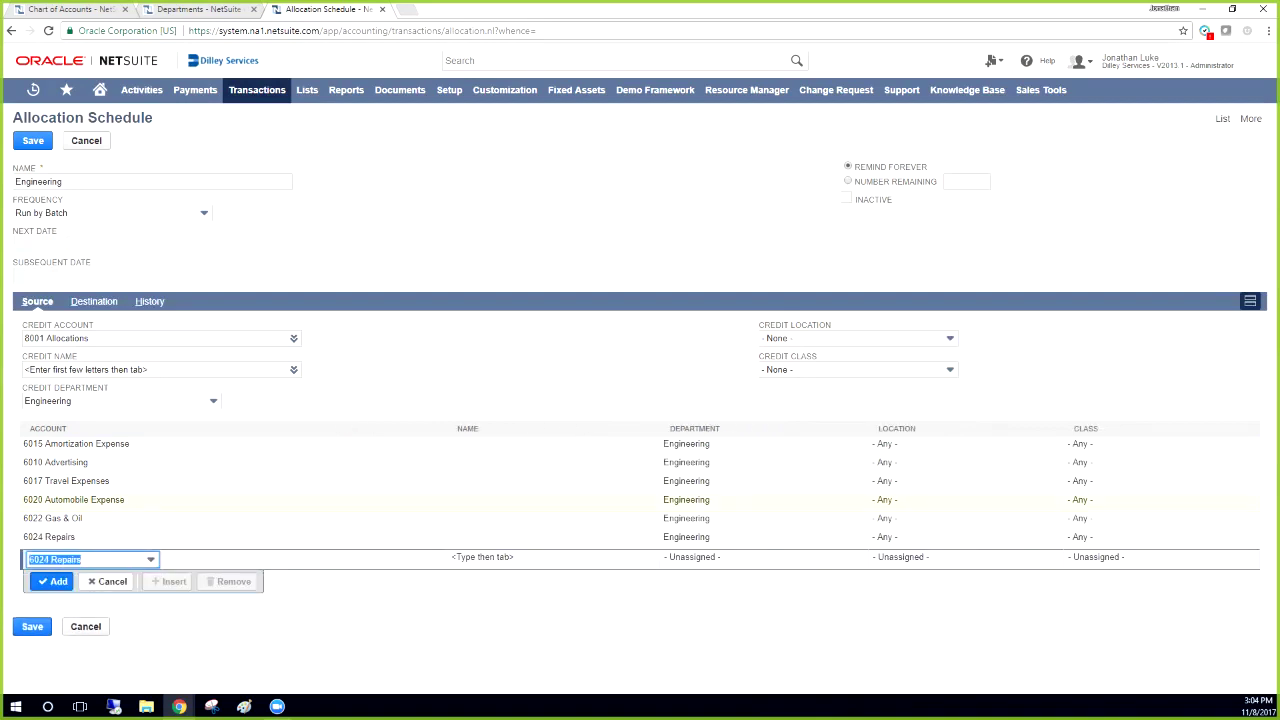
Step: Add a source line for 6030 Bad Debt Expense with department Engineering and location and class Any
key("Tab")
key("Tab")
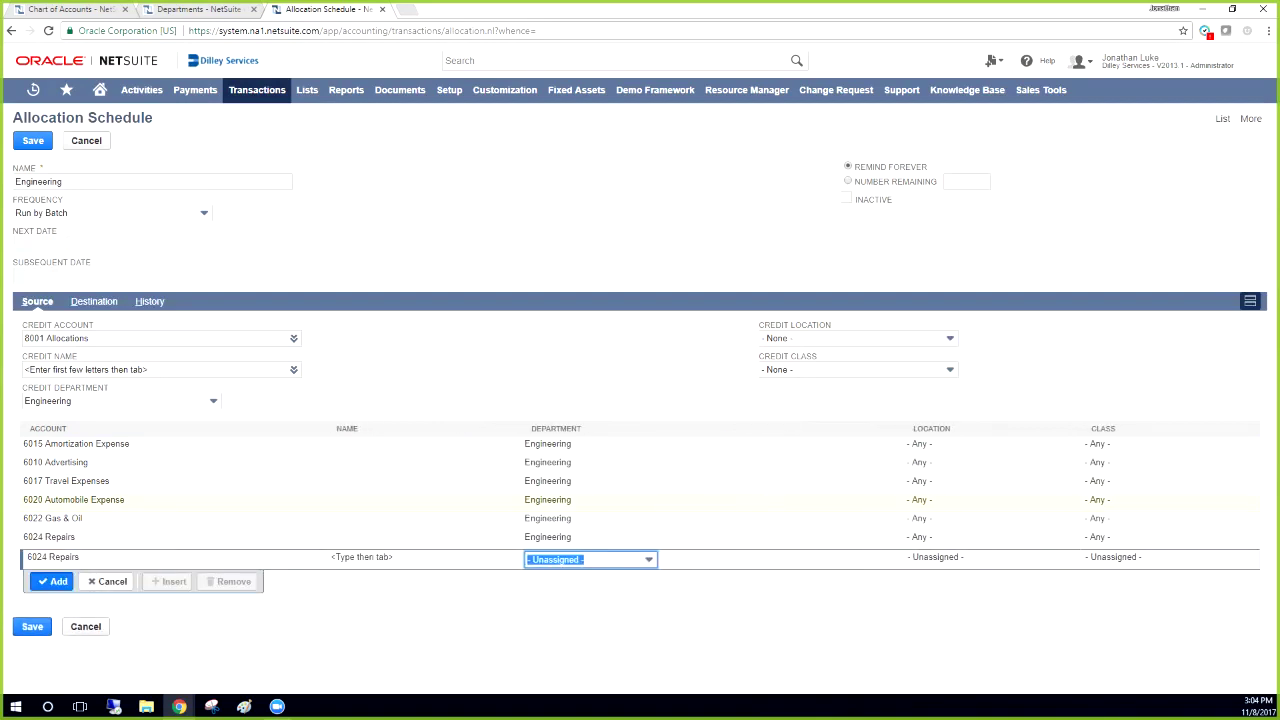
key("shift+Tab")
key("shift+Tab")
key("Down")
key("Tab")
key("Tab")
key("Up")
key("Tab")
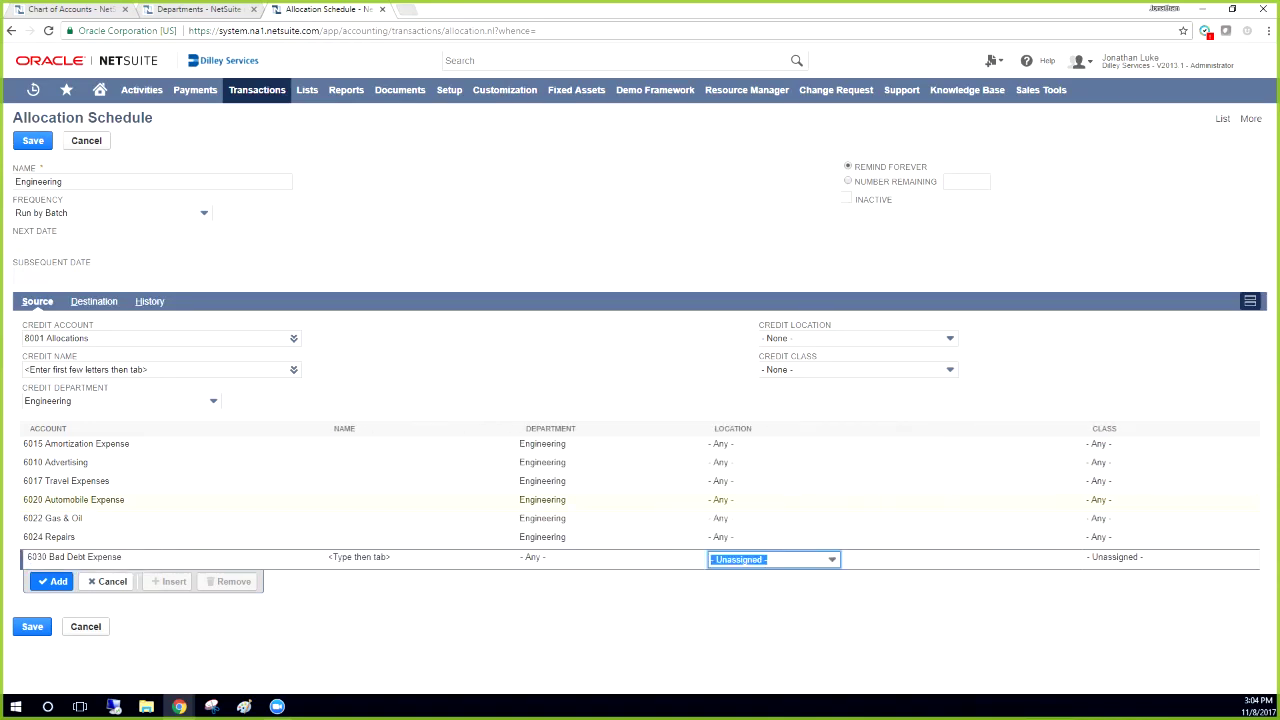
key("Tab")
key("shift+Tab")
key("shift+Tab")
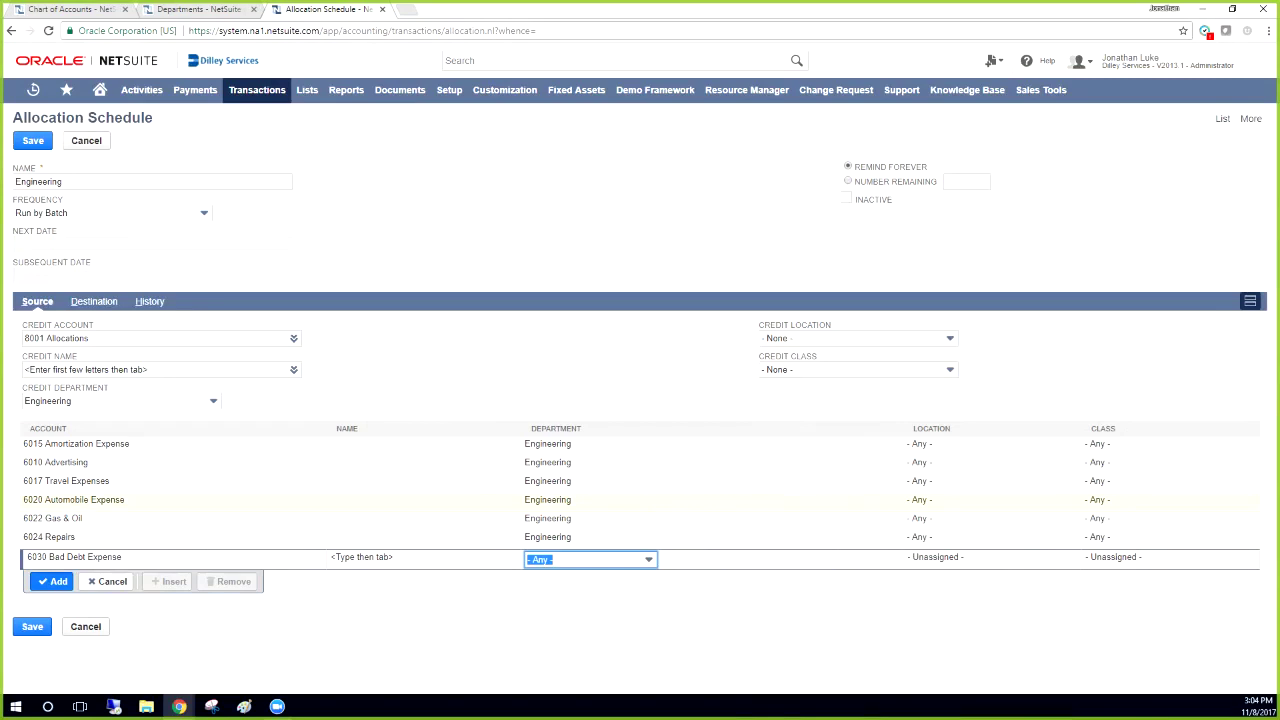
type("eering")
key("Tab")
key("Up")
key("Tab")
key("Up")
key("Tab")
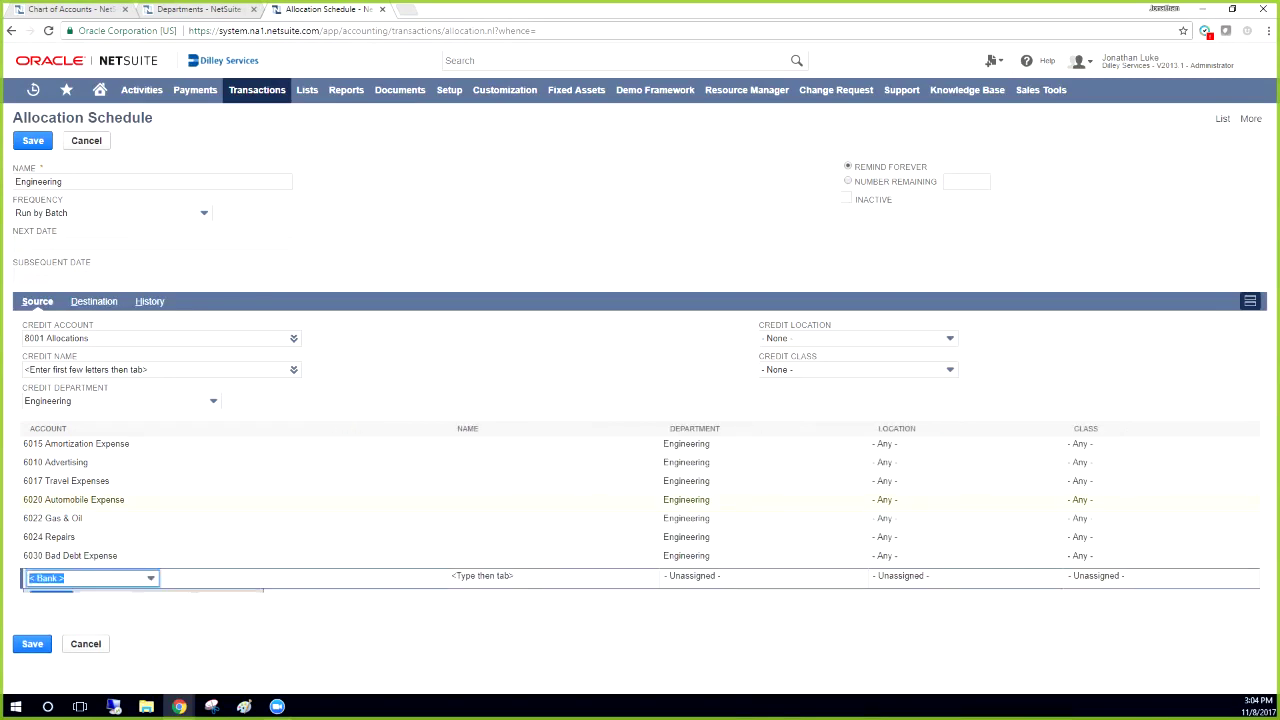
Step: Add a source line for 6040 Bank Service Charges with department Engineering and location and class Any
type("603")
key("Down")
key("Tab")
key("Tab")
type("e")
key("Tab")
key("Tab")
key("Up")
key("shift+Tab")
key("Up")
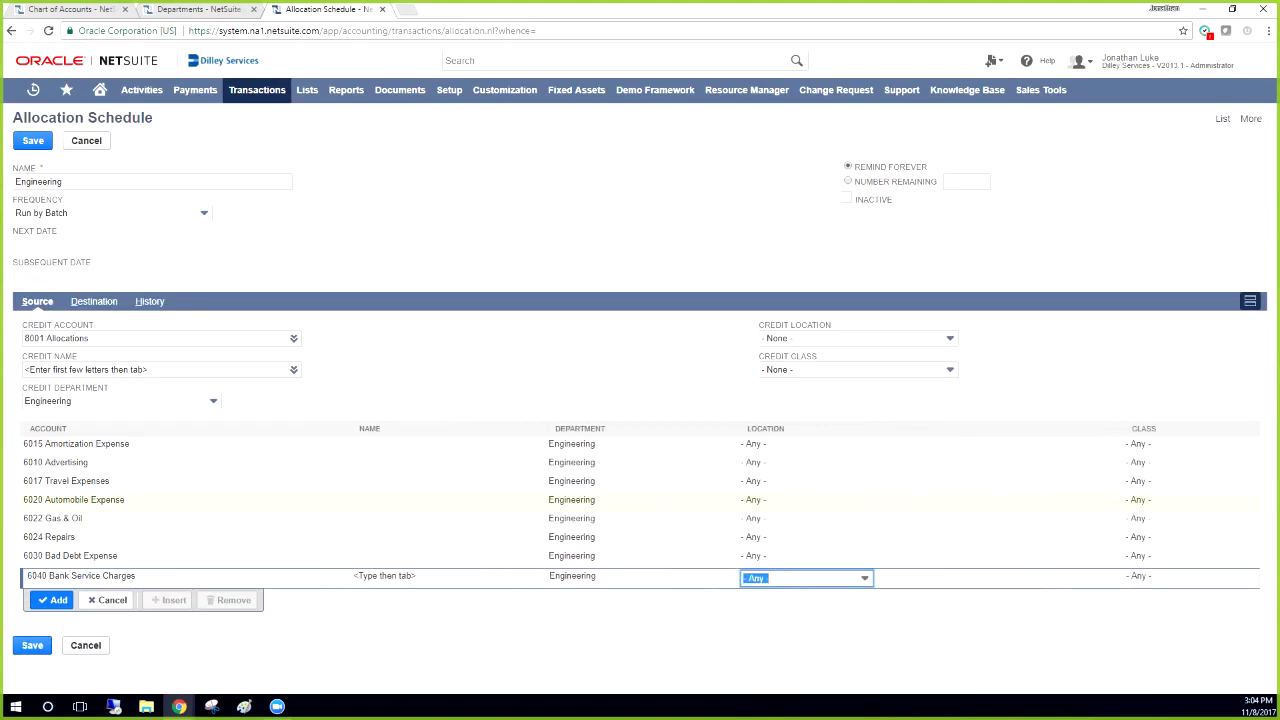
key("Return")
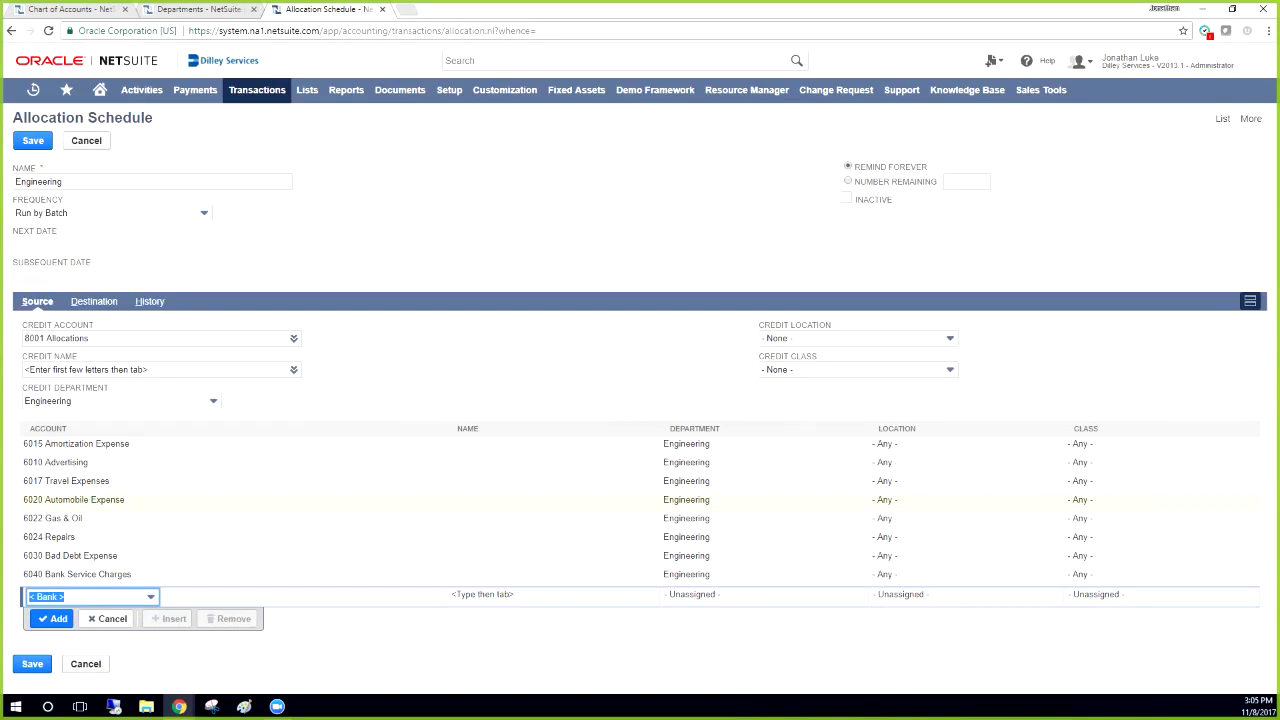
Step: Add a source line for 6050 Contributions with department Engineering and location and class Any
type("6040")
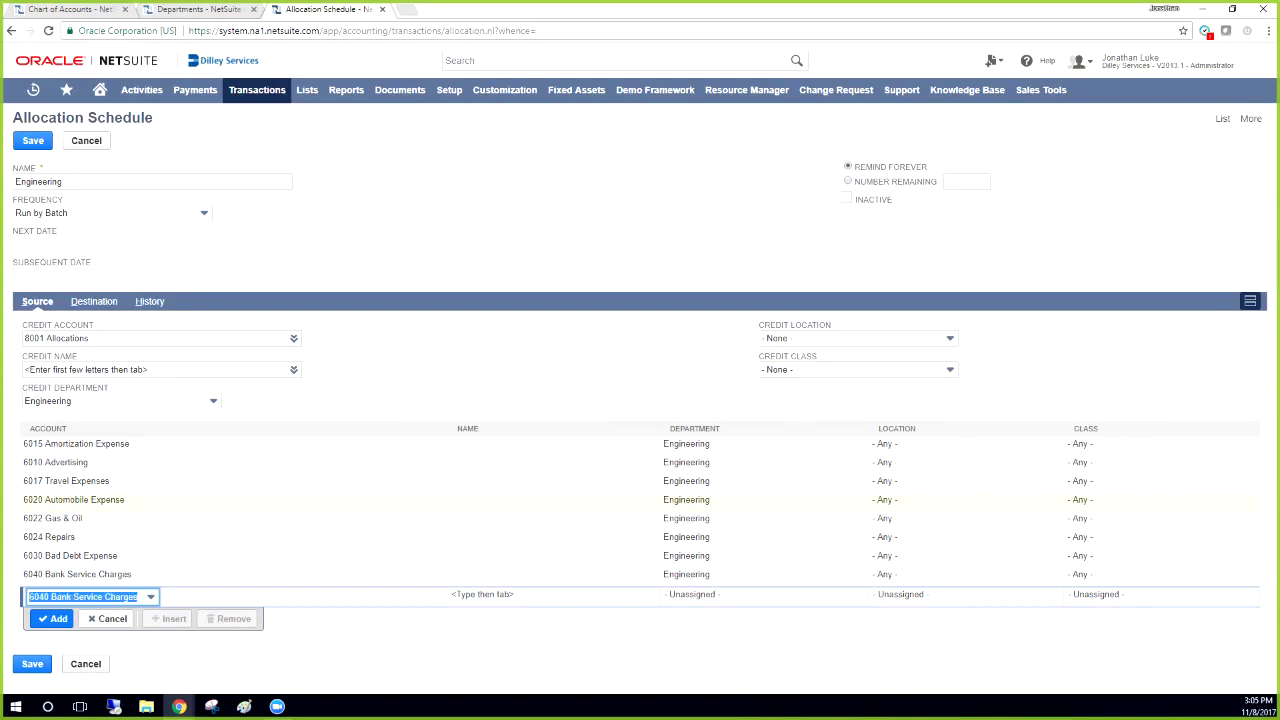
key("Down")
key("Tab")
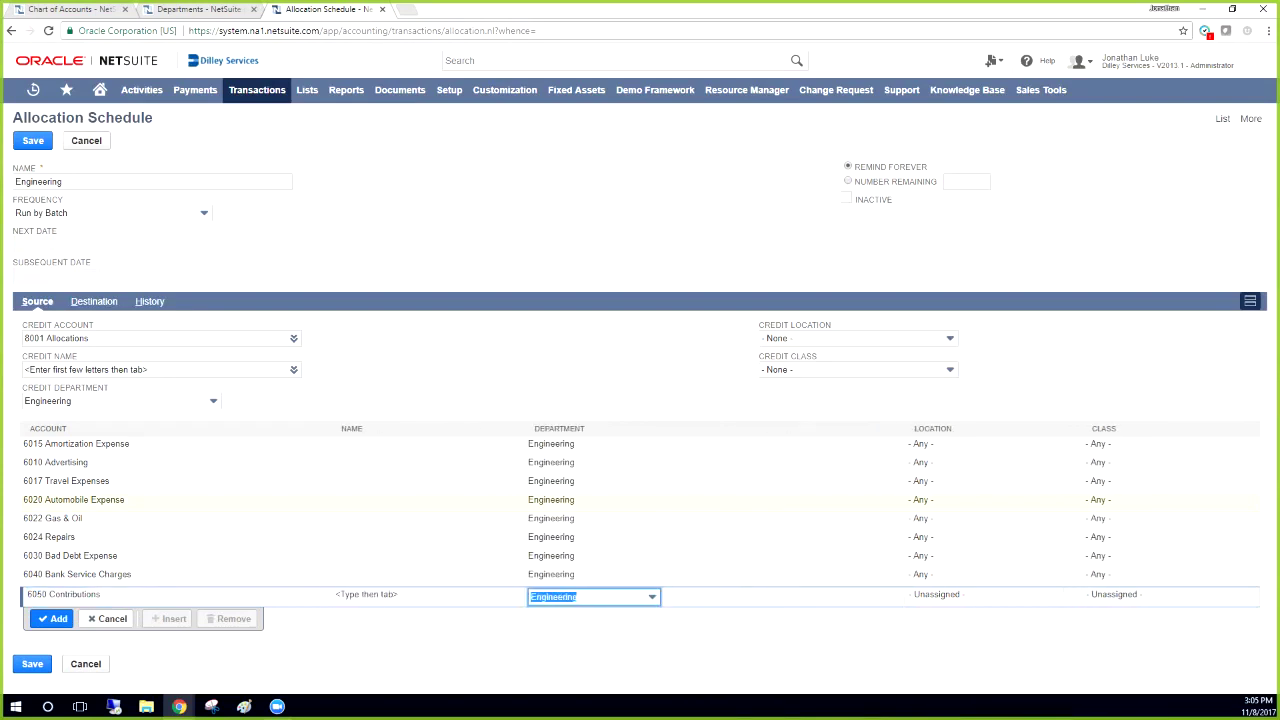
key("Tab")
key("Tab")
key("Return")
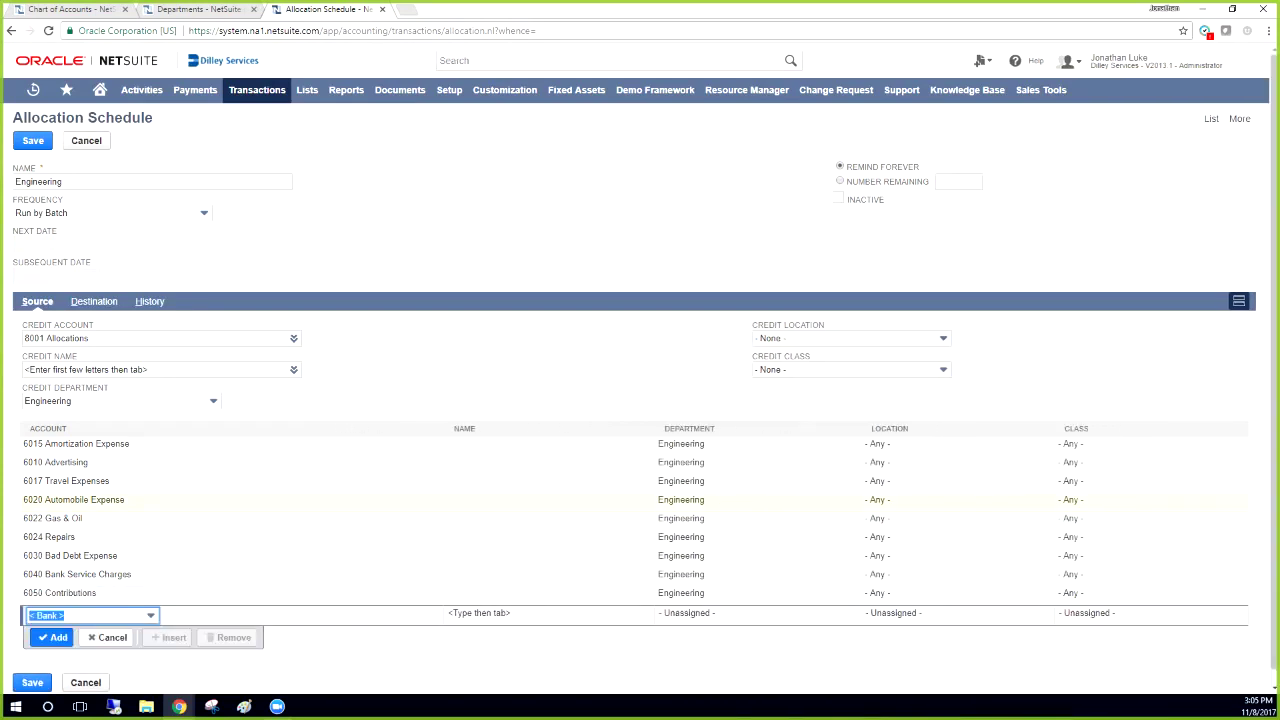
Step: Add a source line for 6060 Depreciation Expense with department Engineering and location and class Any
key("Down")
key("Down")
key("Down")
key("Down")
key("Down")
key("Down")
key("Down")
key("Down")
key("Down")
key("Tab")
key("Tab")
key("Tab")
key("Return")
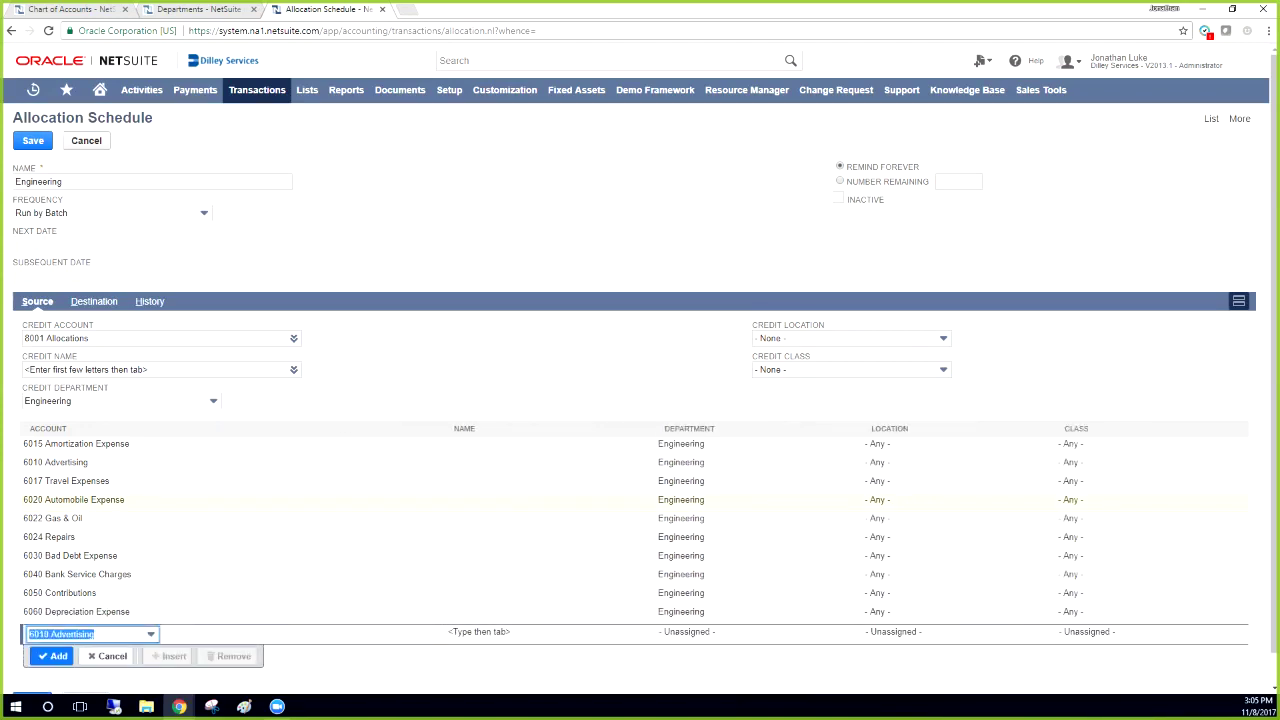
Step: Add a source line for 6070 Dues & Subscriptions with department Engineering and location and class Any
type("607")
key("Tab")
key("Tab")
key("Tab")
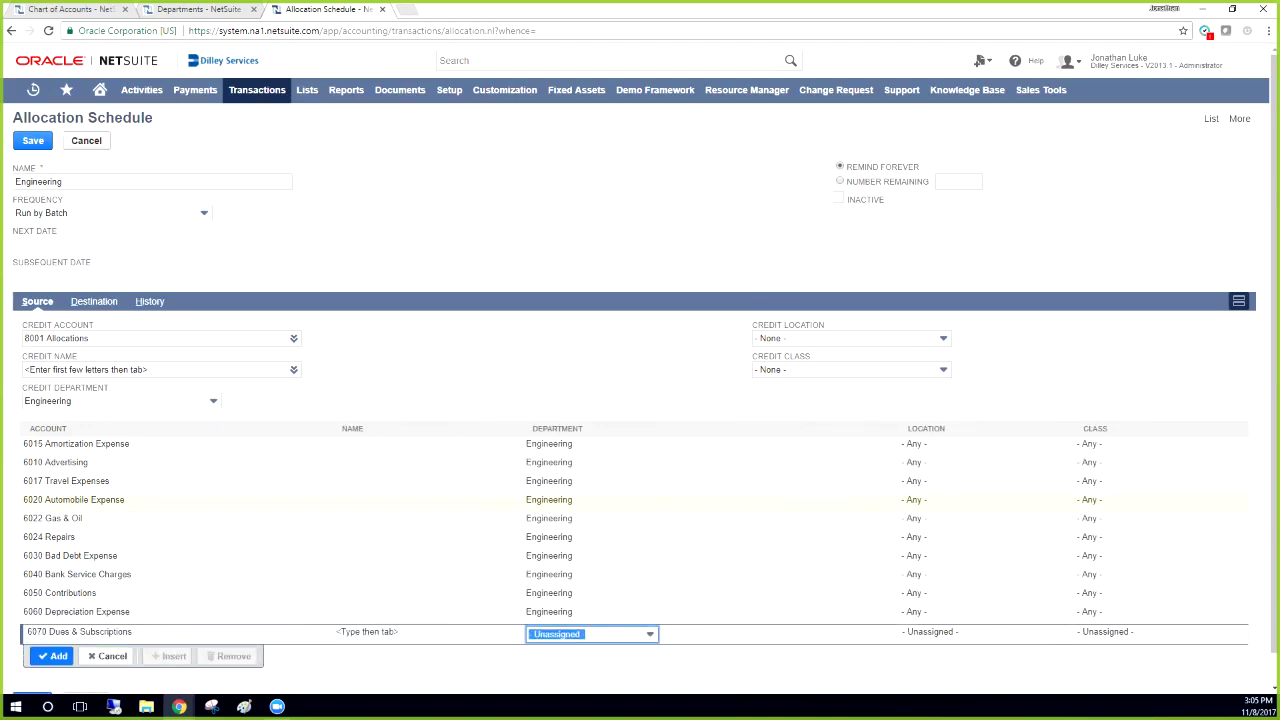
key("Return")
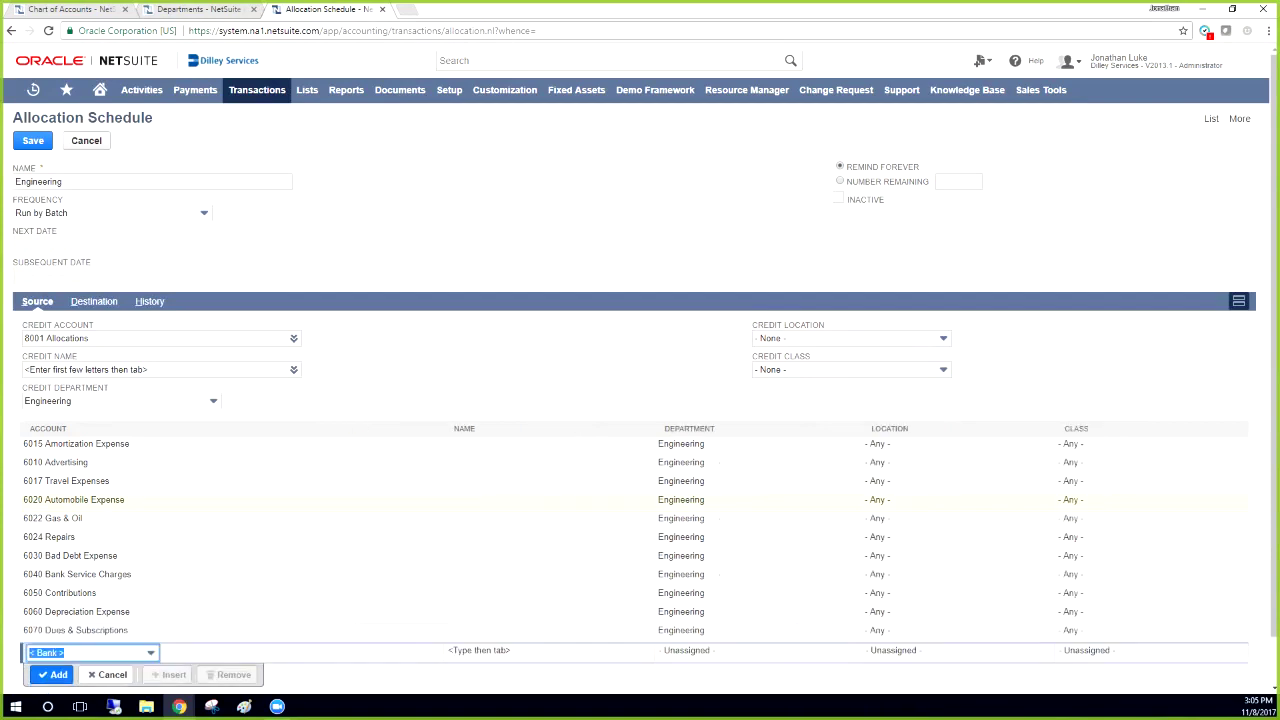
Step: Add a source line for 6080 Equipment Rental with department Engineering and location and class Any
type("608")
key("Tab")
key("Tab")
key("Tab")
key("Tab")
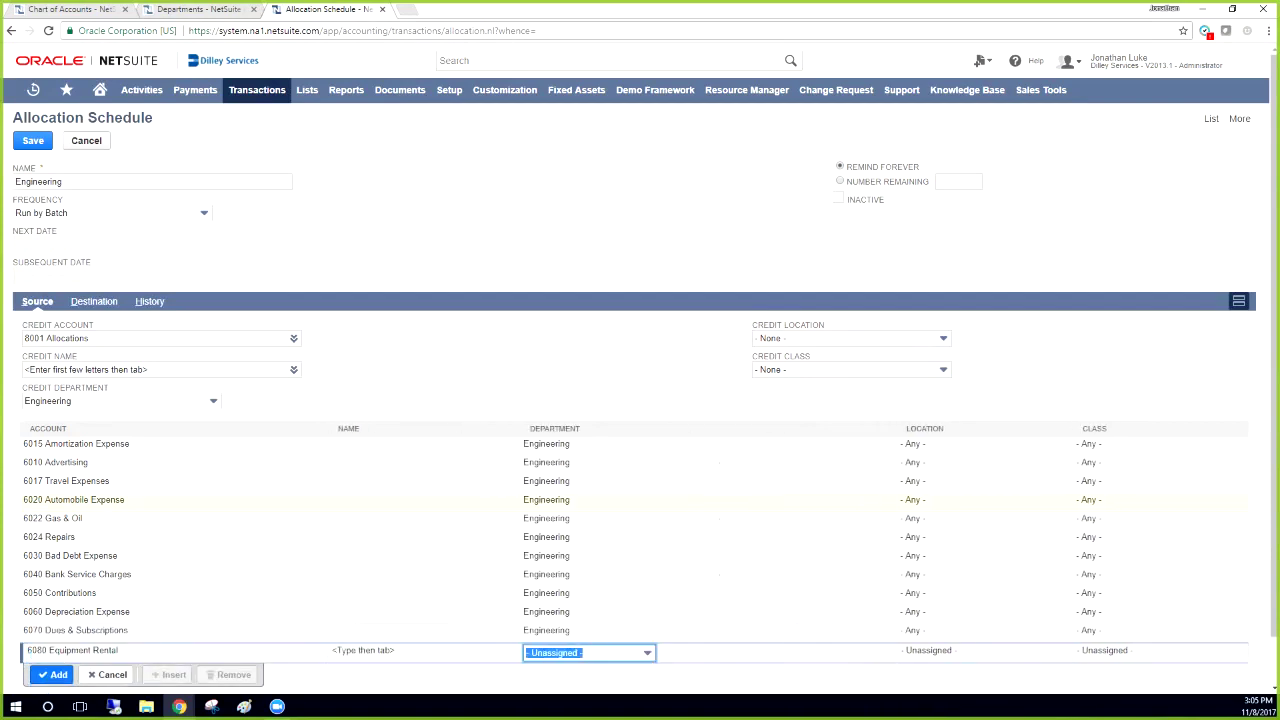
key("Return")
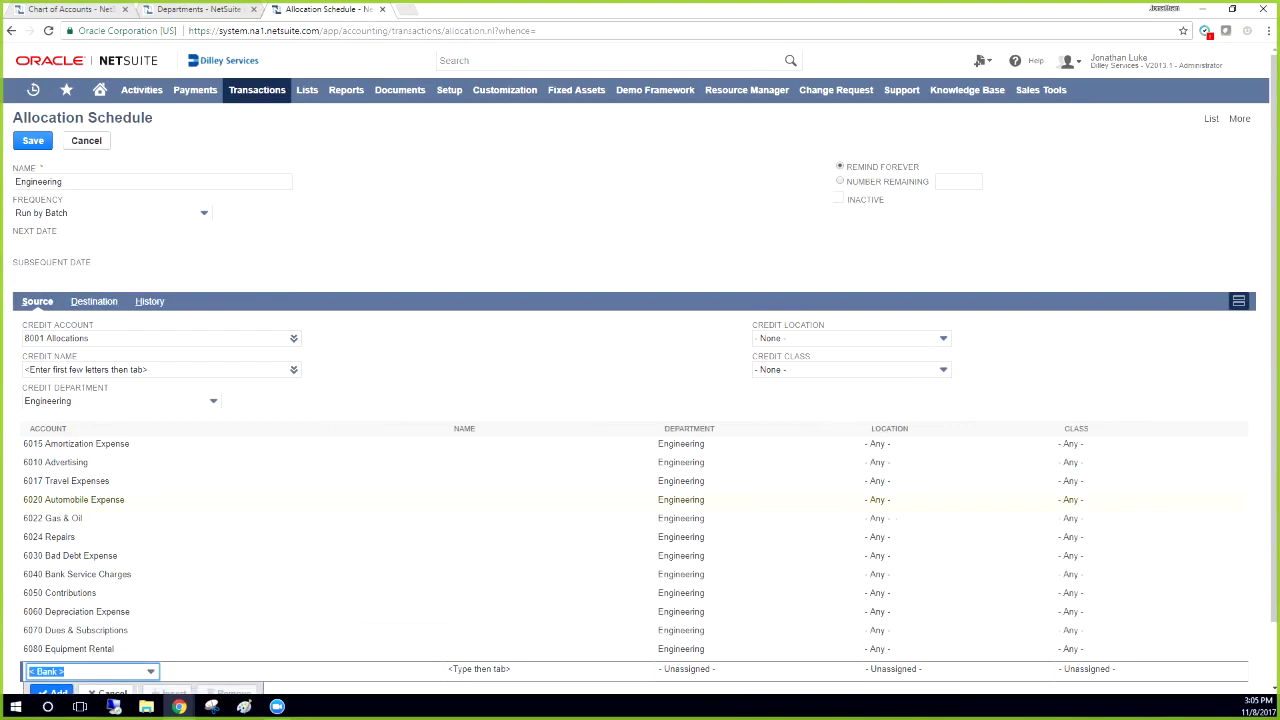
Step: Add a source line for 6090 Freight and Delivery with department Engineering and location and class Any
type("609")
key("Tab")
key("Tab")
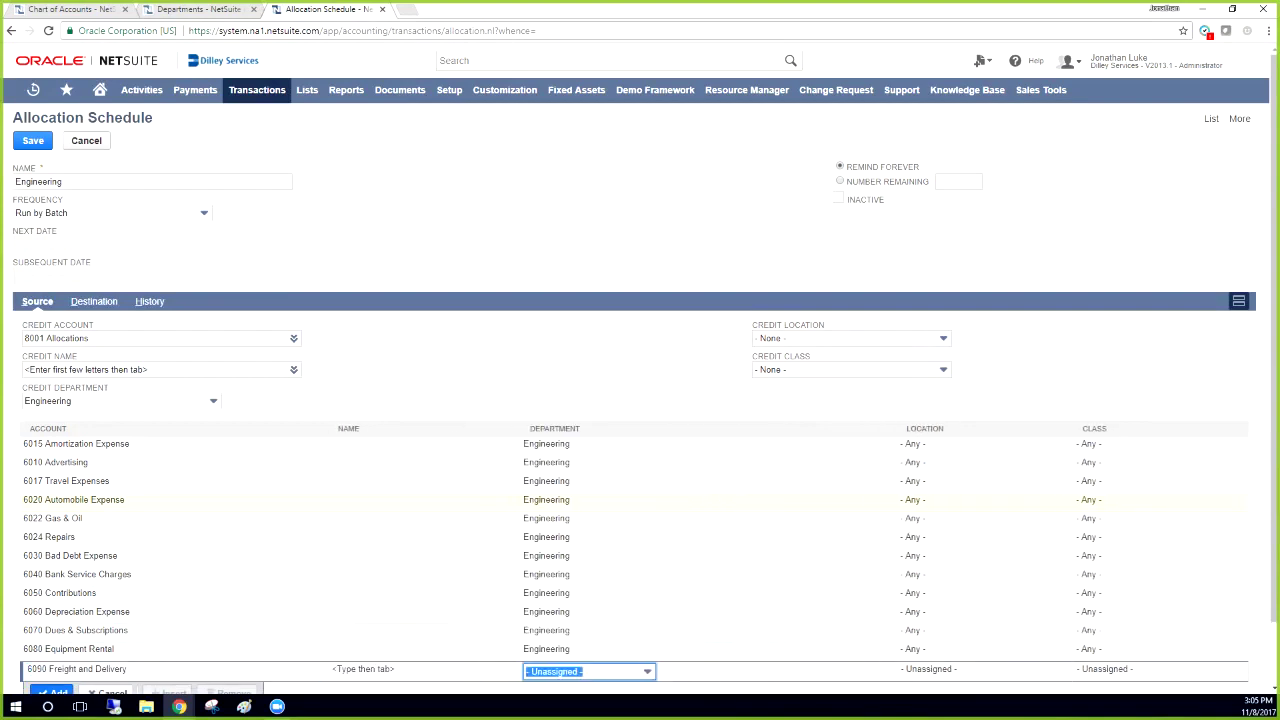
key("Tab")
key("Tab")
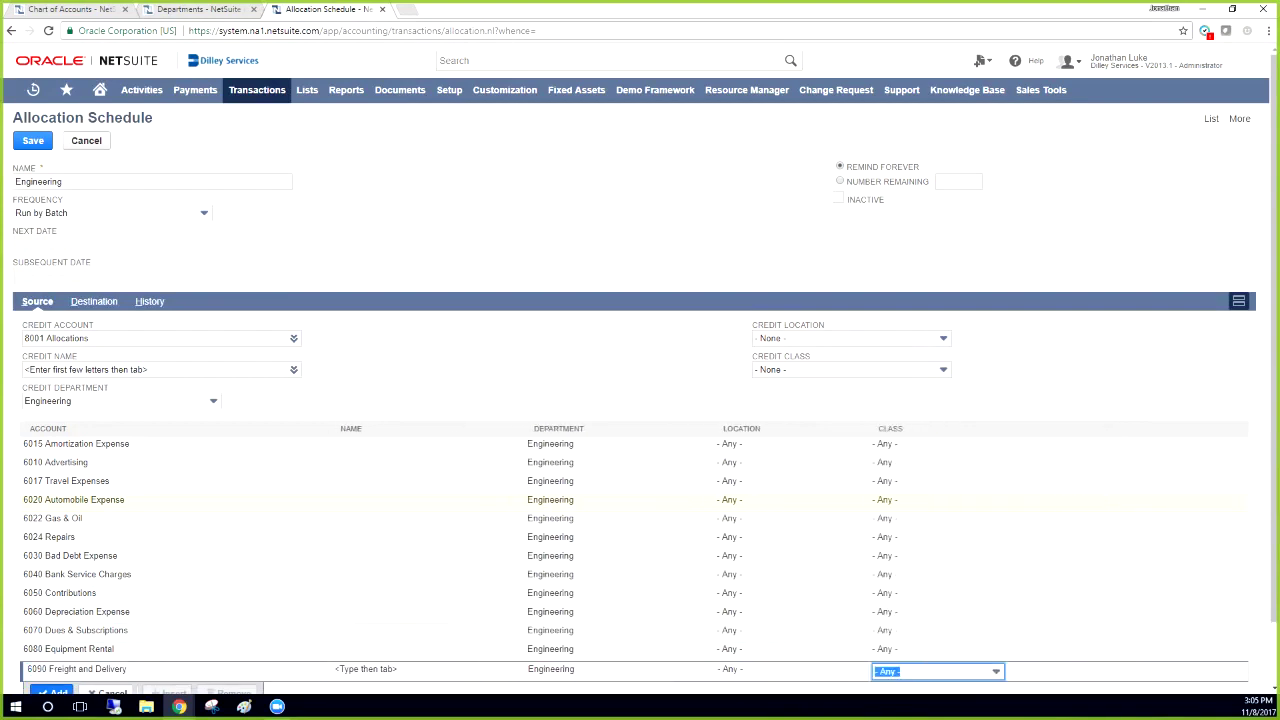
key("Return")
type("610")
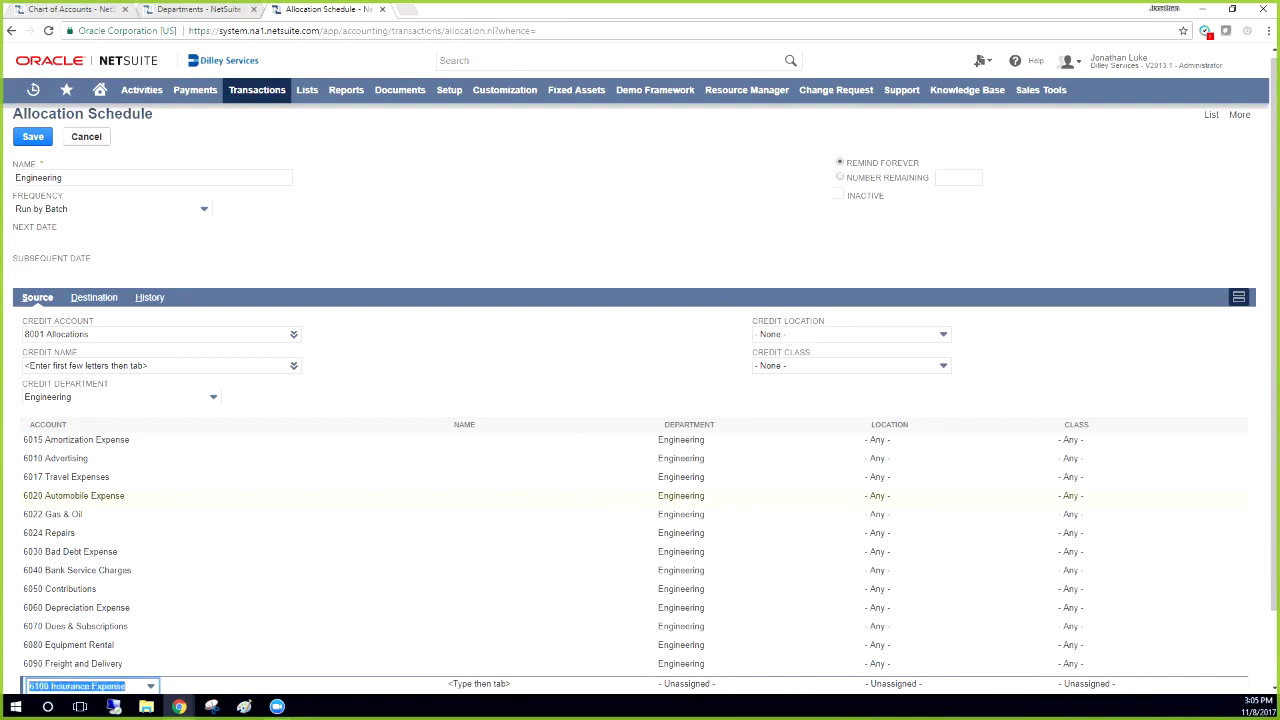
type("w")
scroll(640, 450, "down", 2)
left_click(107, 623)
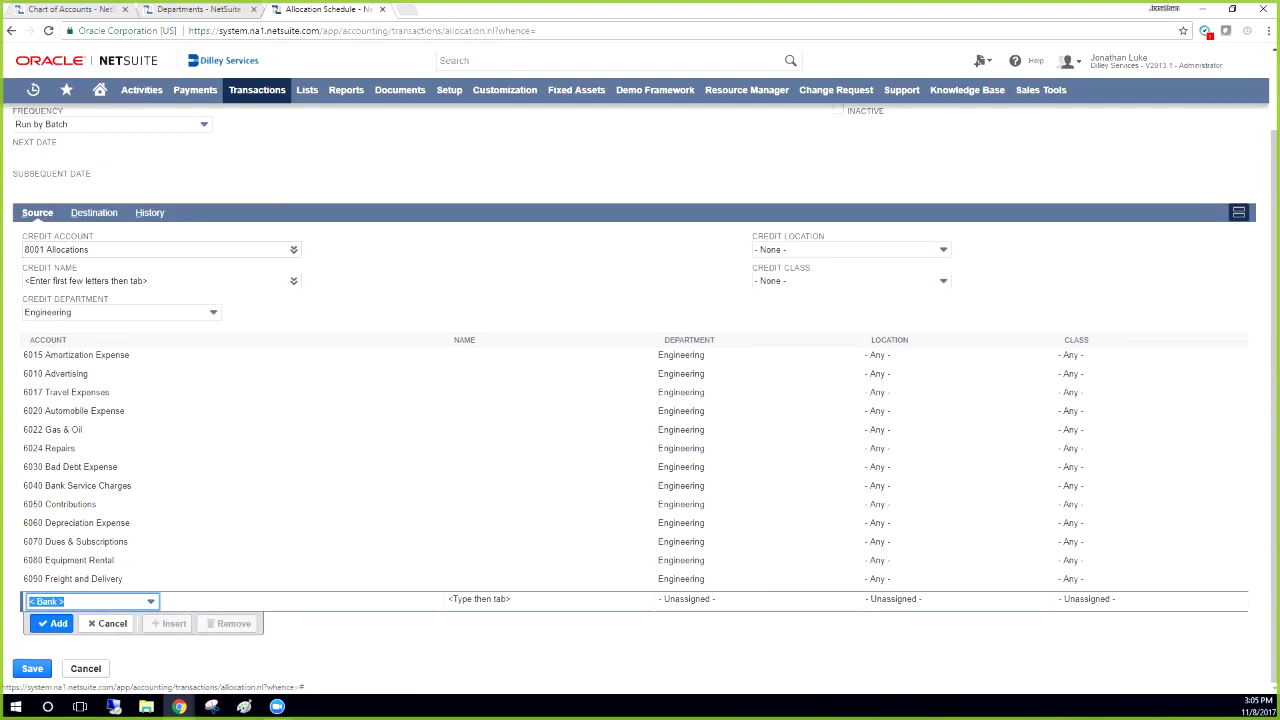
Step: Enter a destination line for 8001 Allocations with department, location and class set to Auto Populate and a weight of 100
left_click(94, 212)
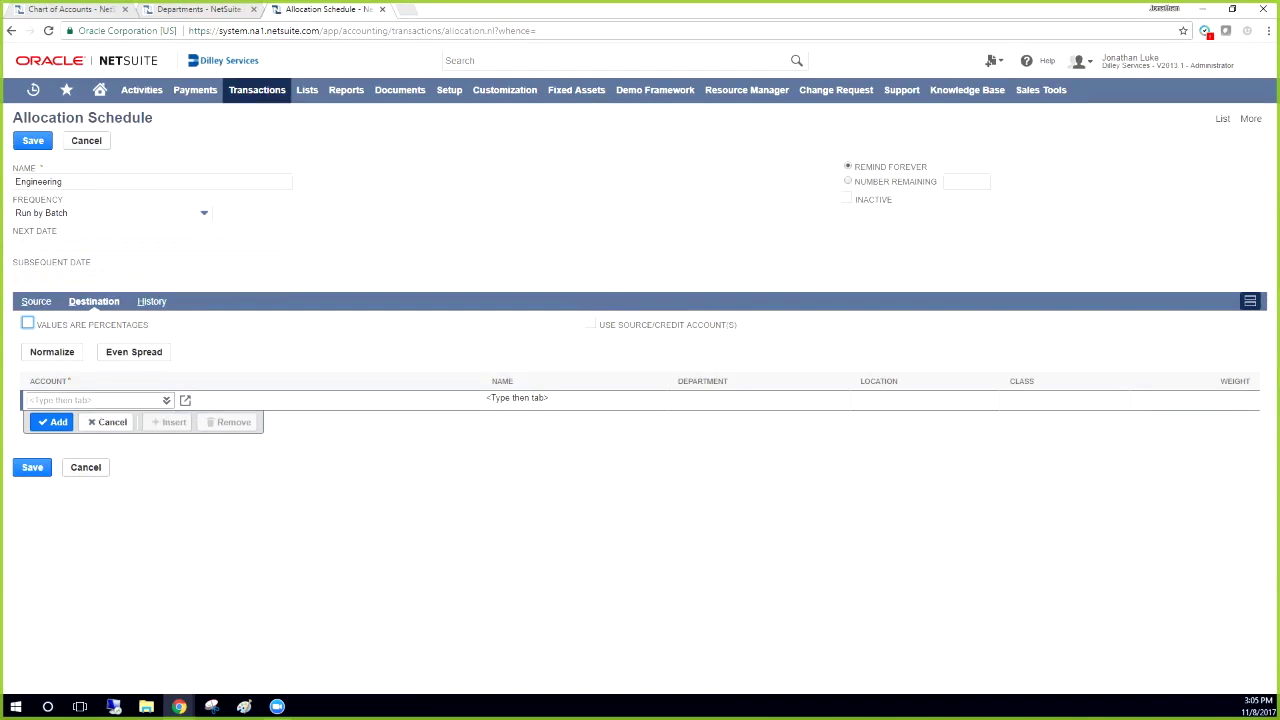
left_click(95, 400)
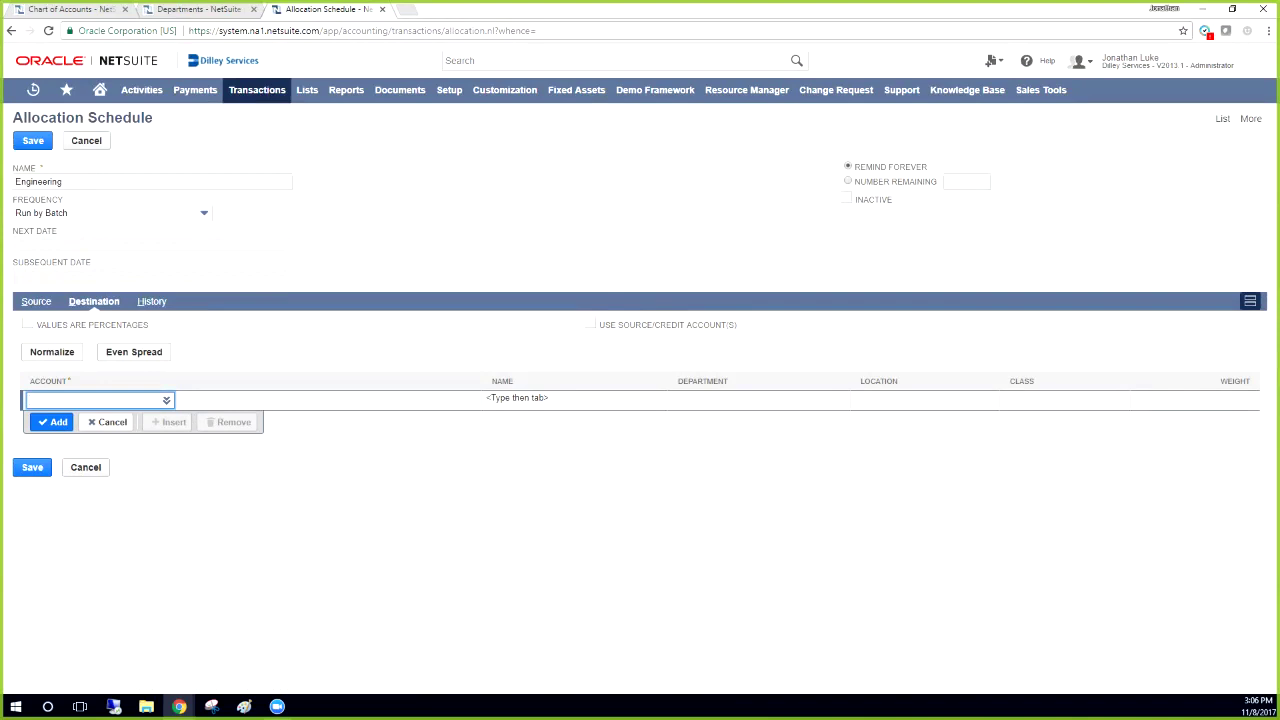
type("8001")
key("Return")
key("Tab")
key("Tab")
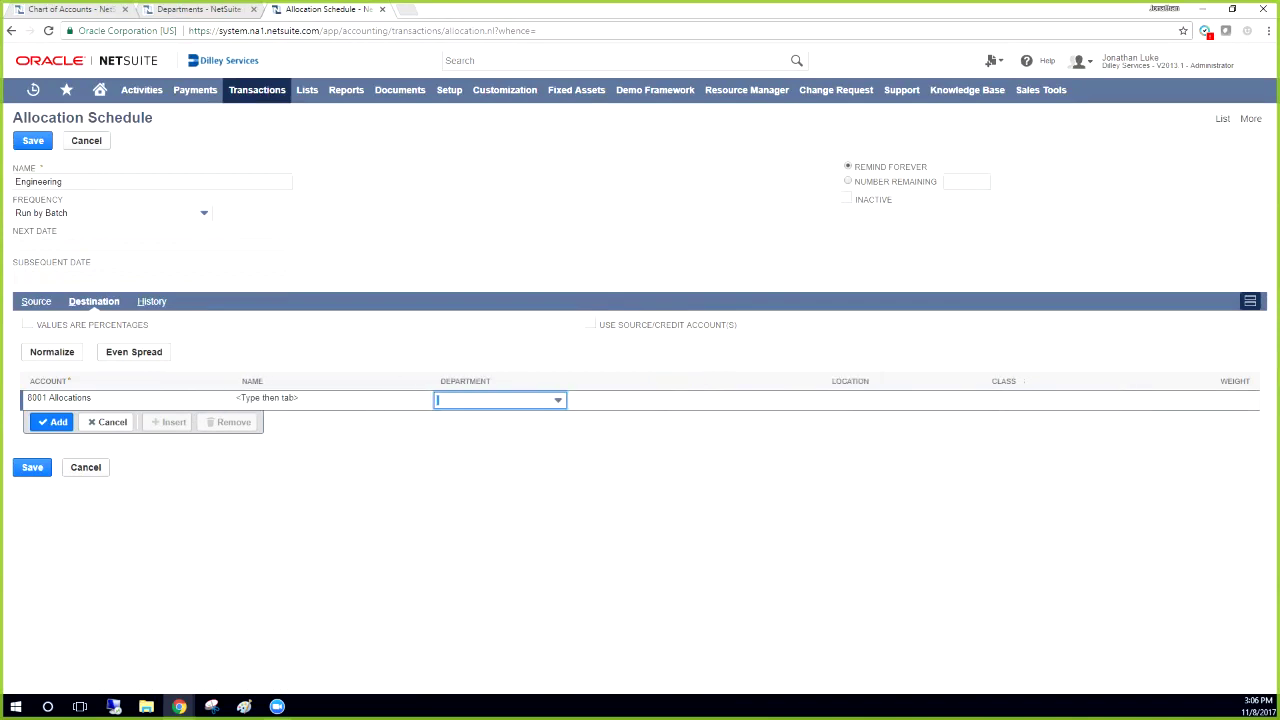
key("Down")
key("Tab")
key("Down")
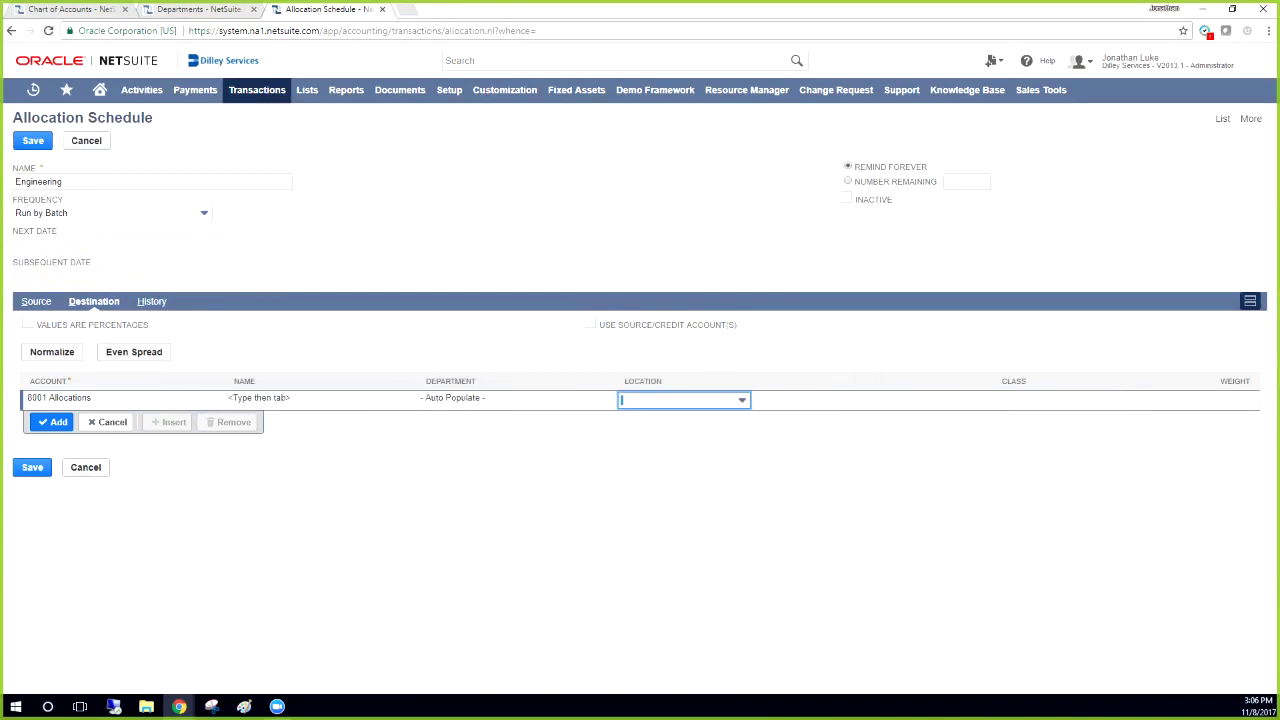
key("Tab")
key("Down")
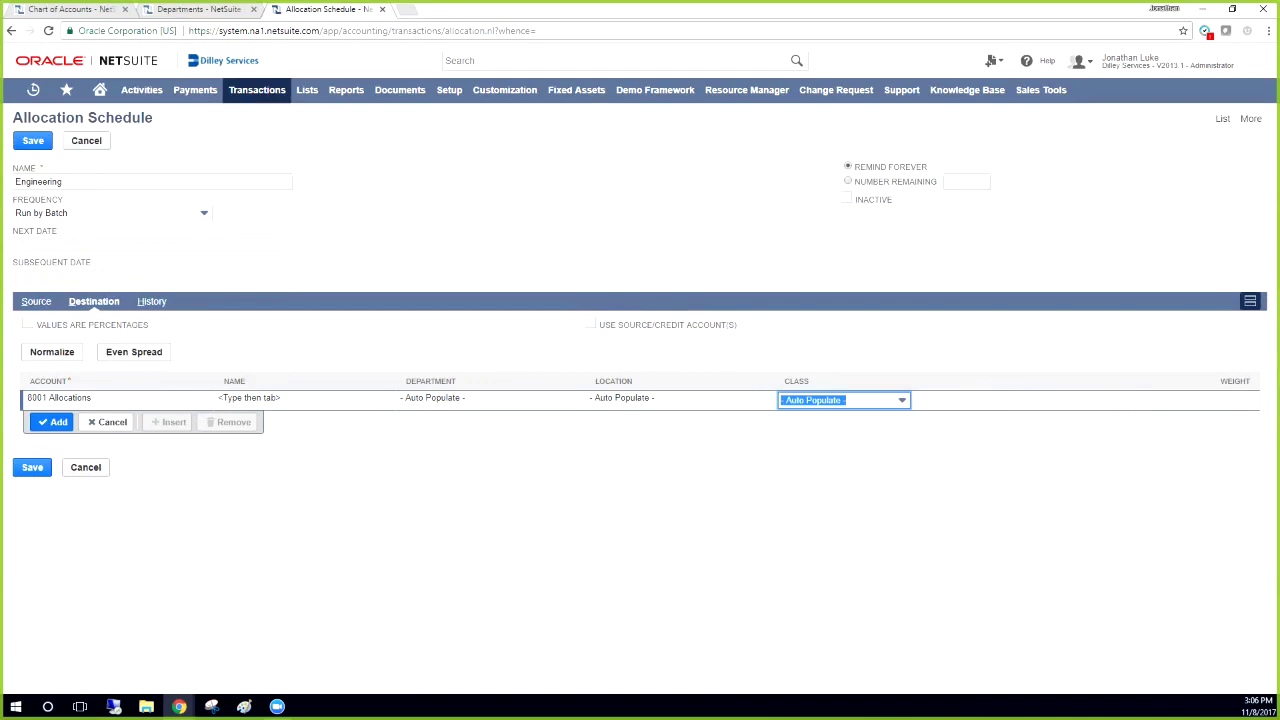
key("Tab")
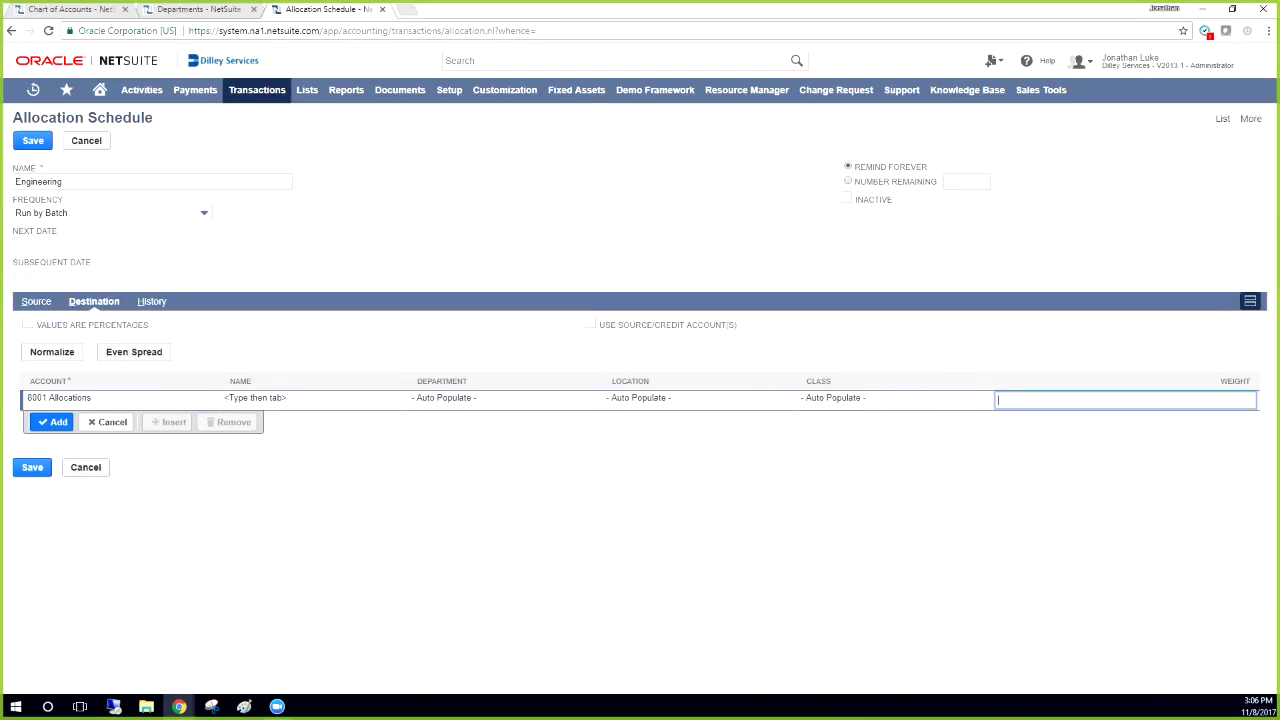
type("100")
Step: Treat the destination values as percentages, and add the 8001 Allocations line with its department set to Administration
left_click(28, 323)
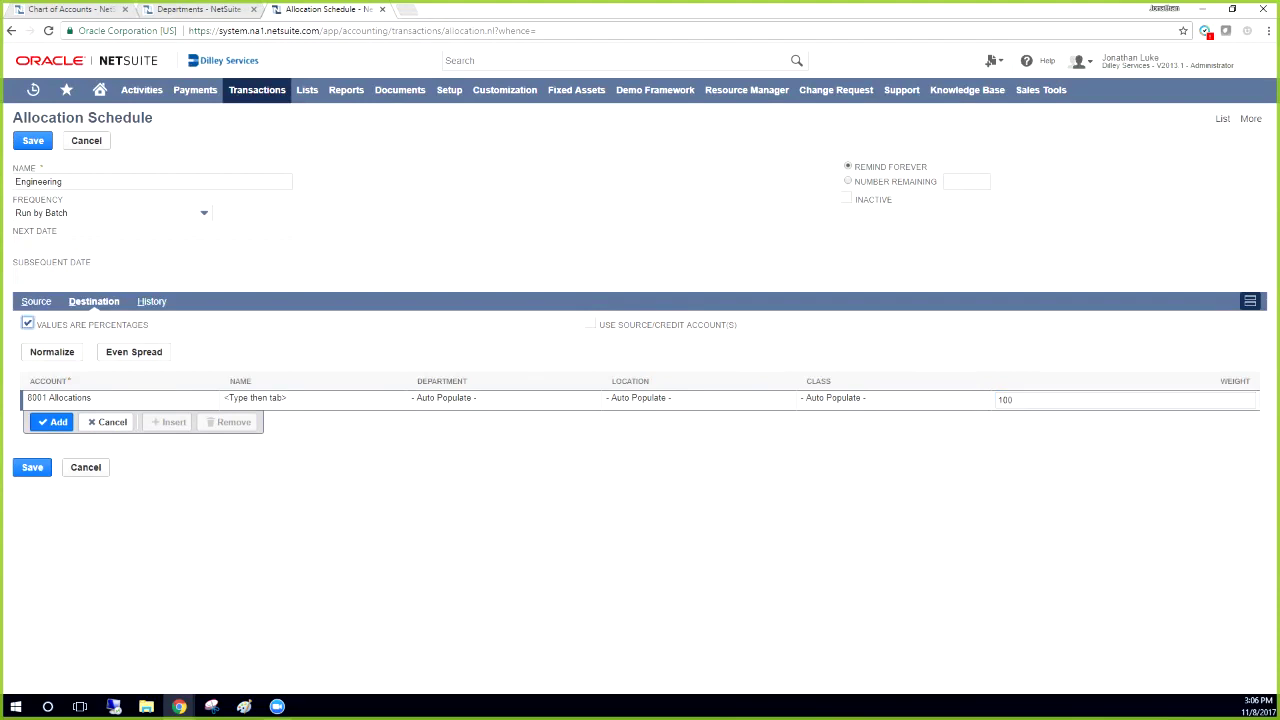
left_click(460, 399)
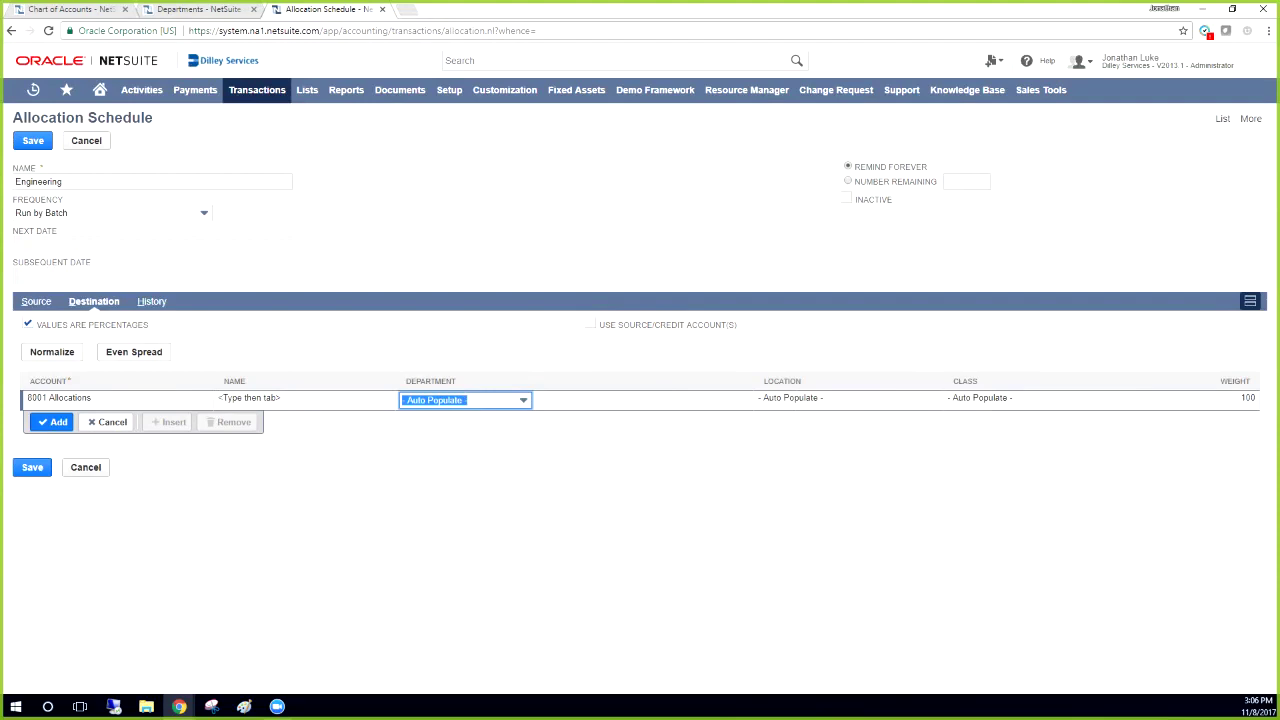
left_click(523, 400)
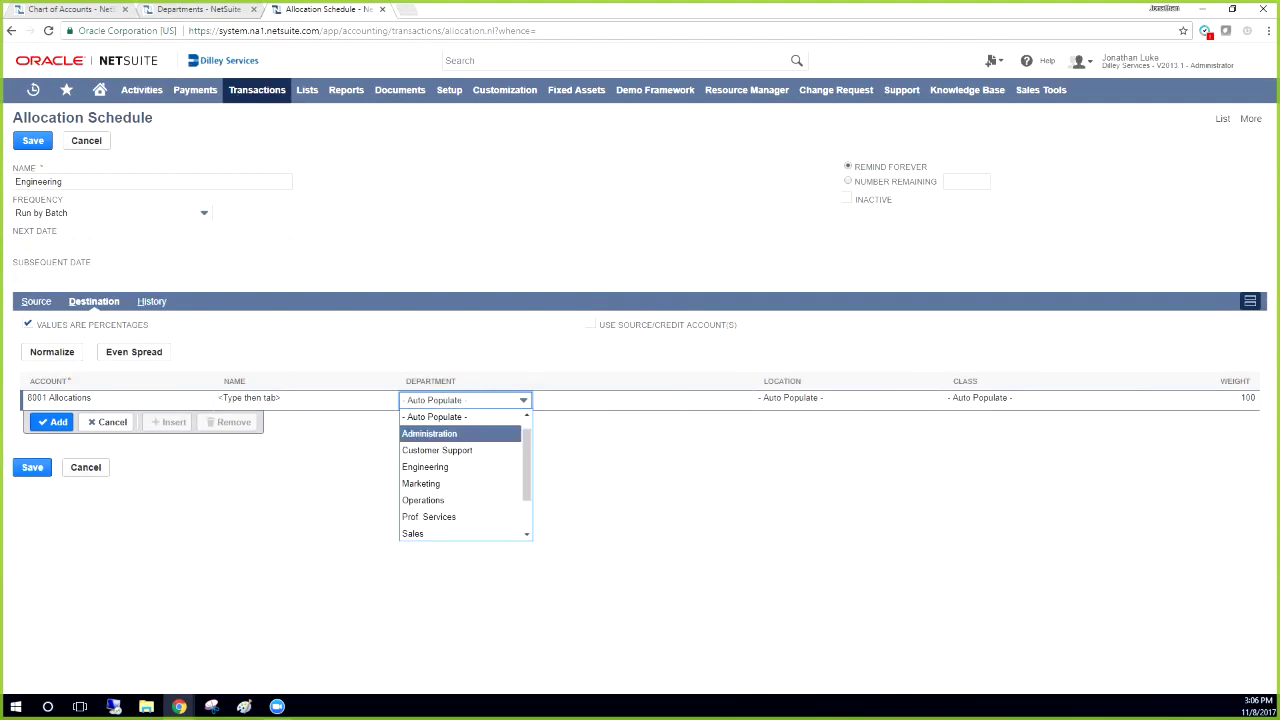
left_click(431, 434)
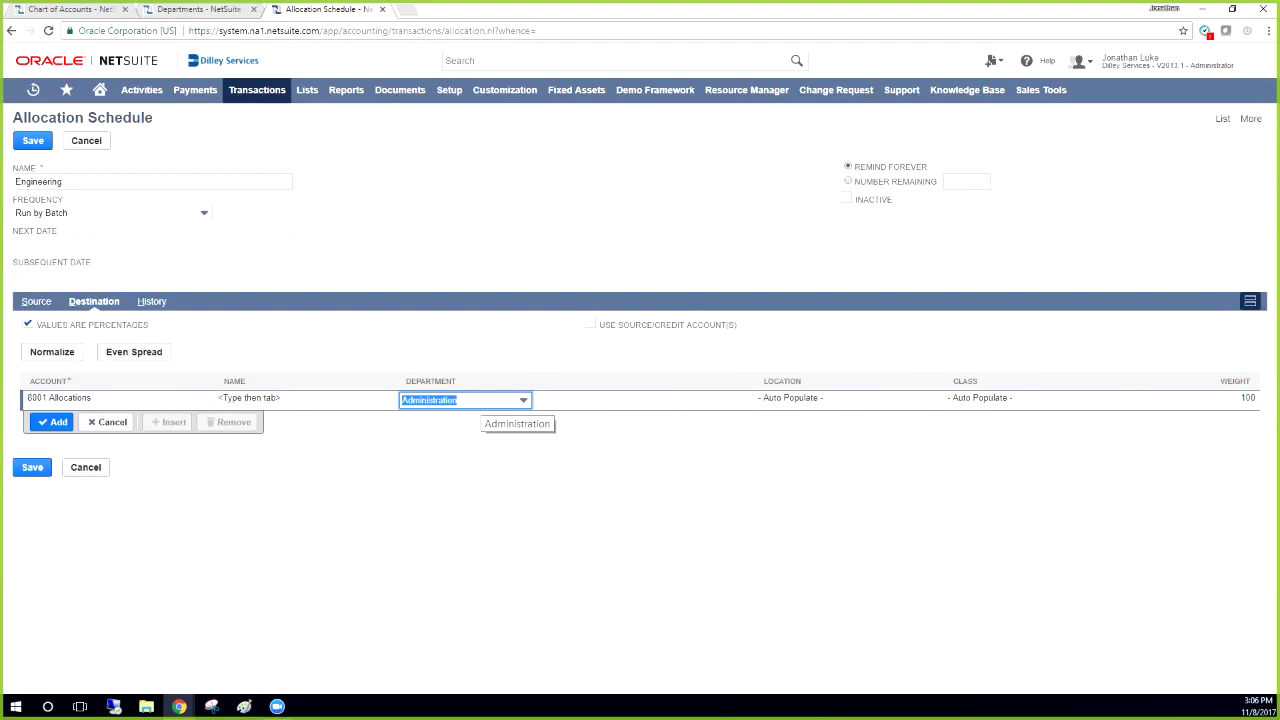
key("Return")
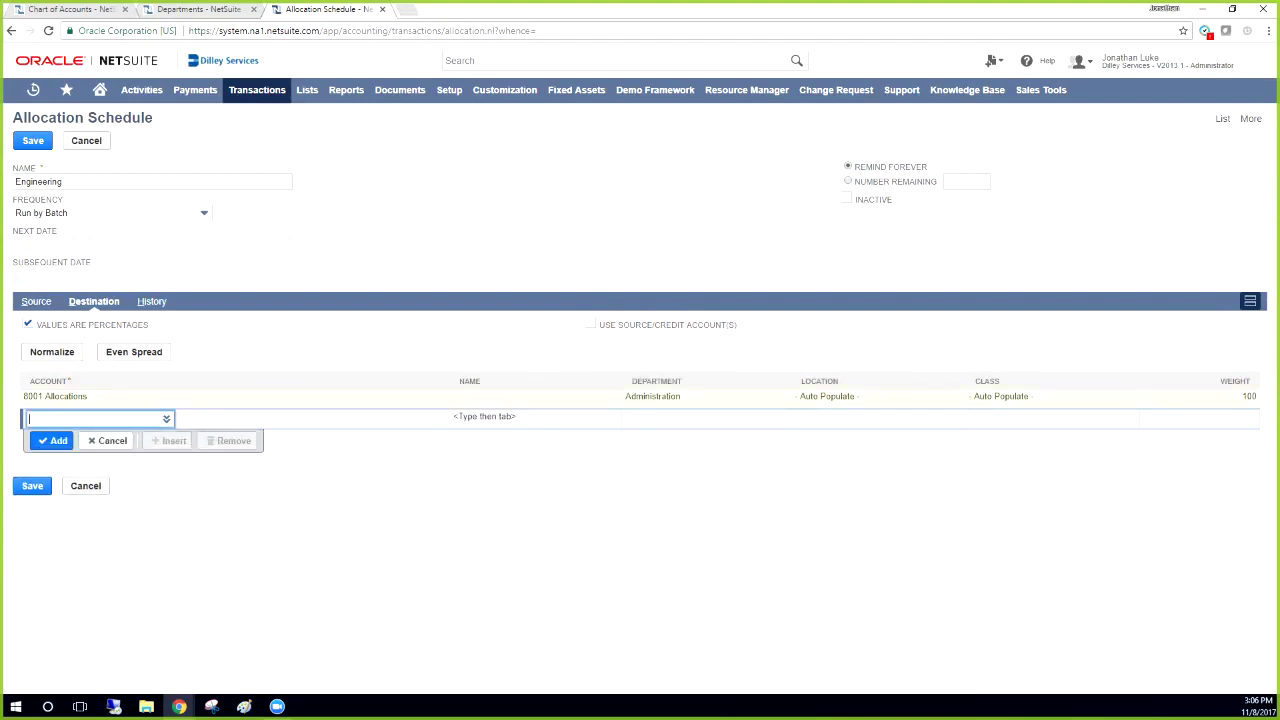
Step: Add a destination line for 8001 Allocations with department Customer Support and location and class set to Auto Populate
type("8001")
key("Tab")
key("Tab")
key("Tab")
key("shift+Tab")
key("Down")
key("Down")
key("Down")
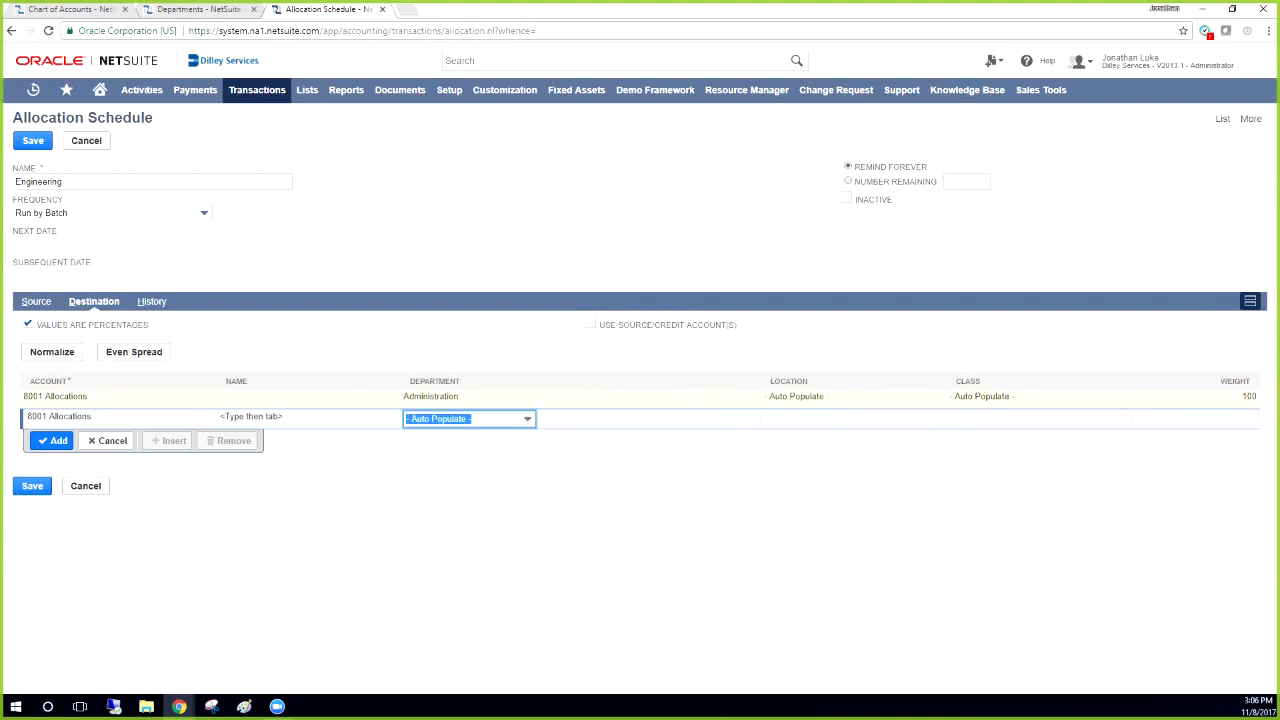
key("Tab")
key("Tab")
key("shift+Tab")
key("Tab")
key("Return")
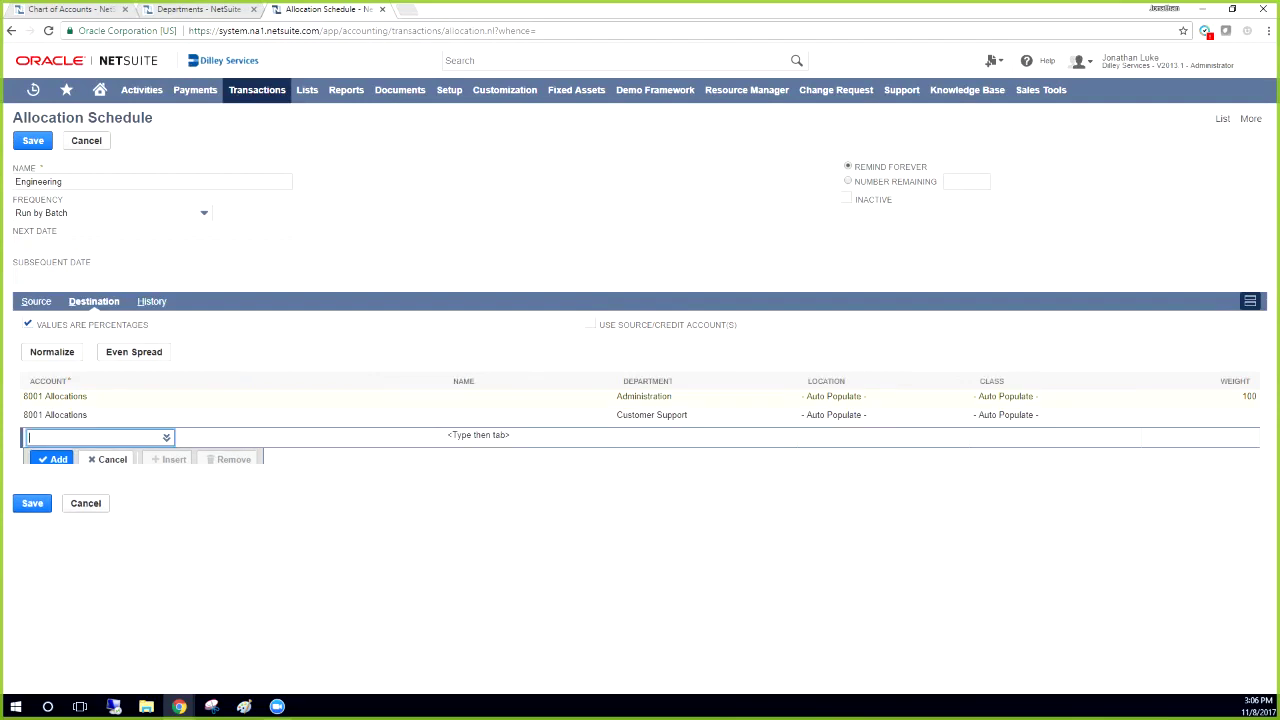
Step: Add a destination line for 8001 Allocations with department Marketing and location and class set to Auto Populate
type("8001")
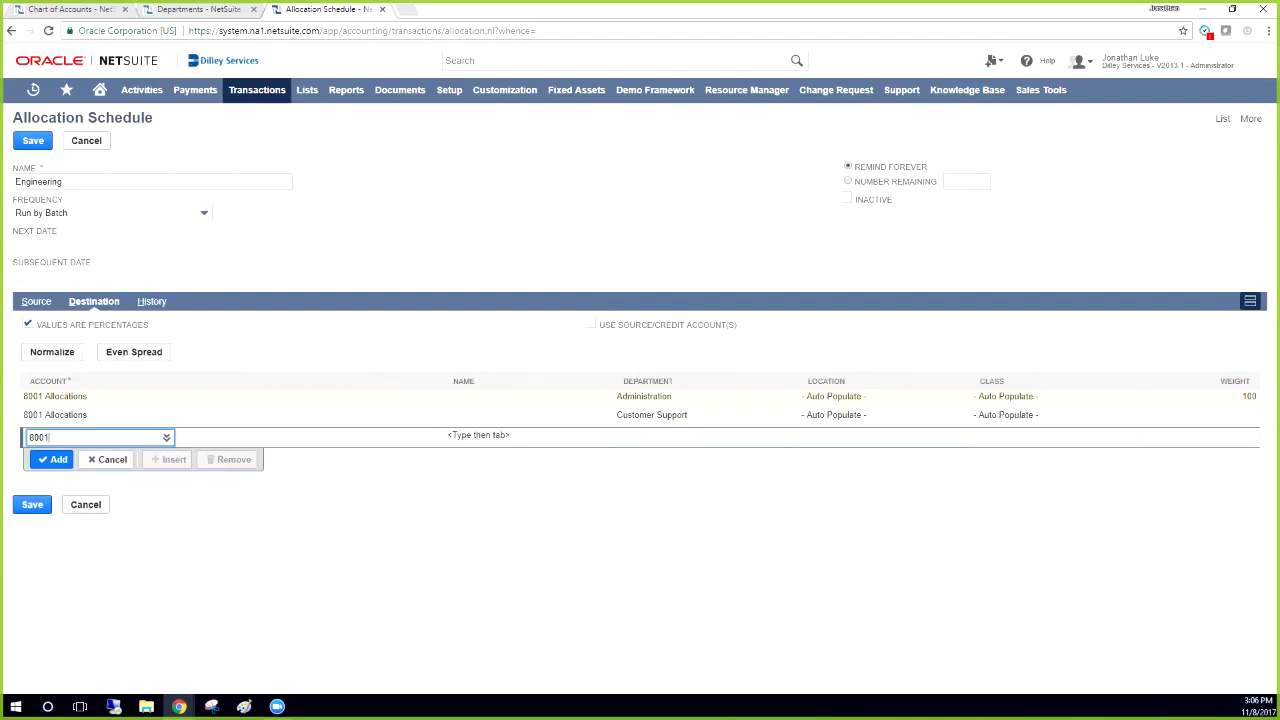
key("Tab")
key("Tab")
type("Eng")
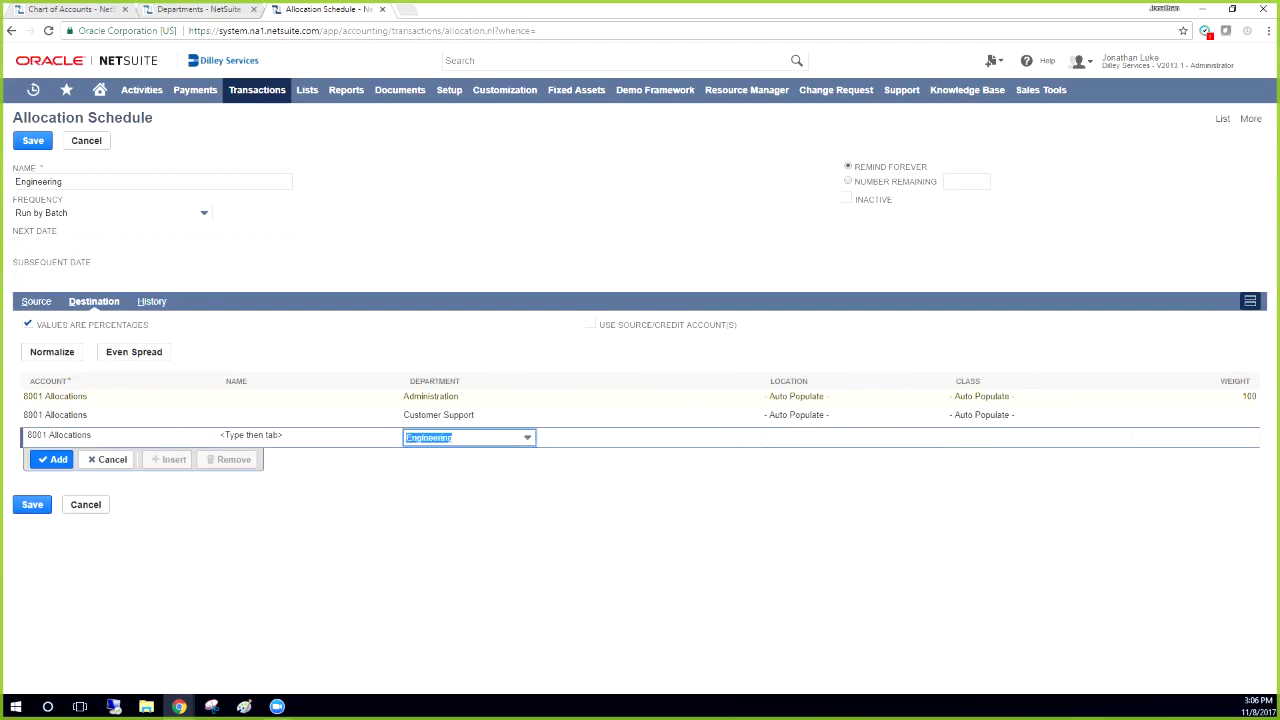
key("Tab")
key("shift+Tab")
type("Mar")
key("Tab")
key("Tab")
key("shift+Tab")
key("Tab")
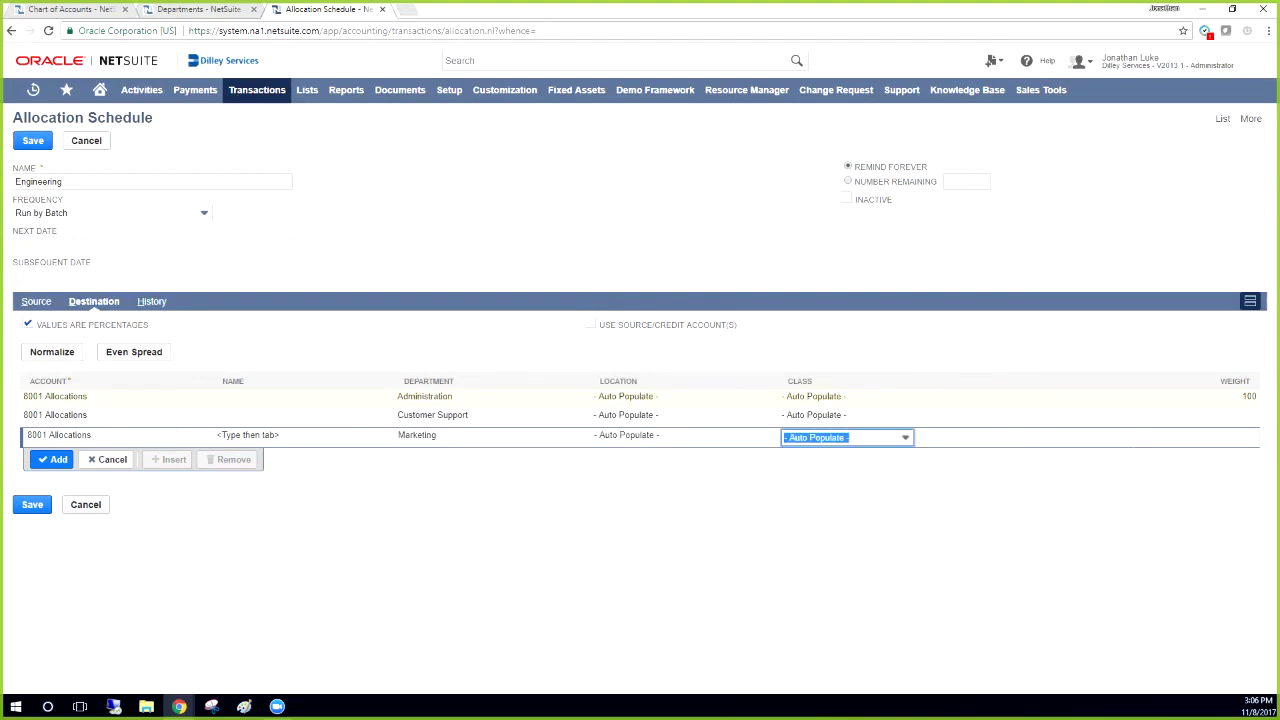
key("Return")
Step: Add a destination line for 8001 Allocations with department Operations and location and class set to Auto Populate
type("8001")
key("Tab")
key("Tab")
key("Down")
key("Down")
key("Down")
key("Down")
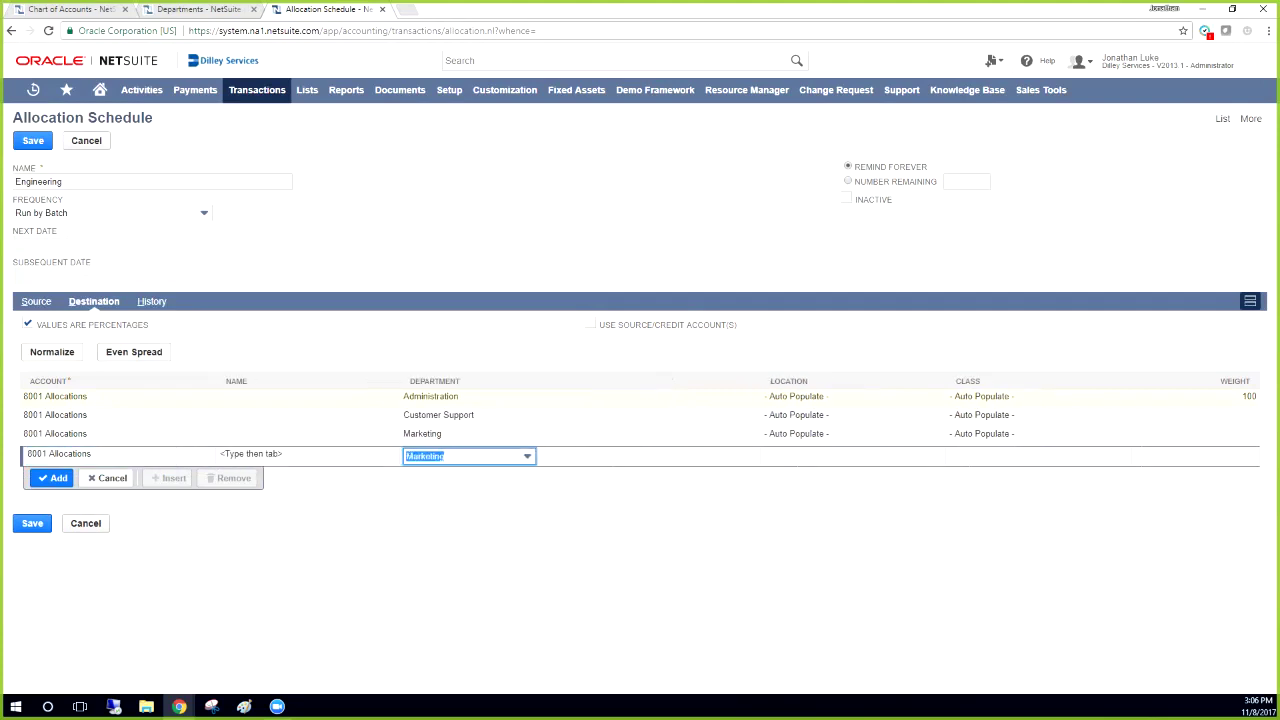
key("Down")
key("Tab")
key("Tab")
key("shift+Tab")
key("Down")
key("Tab")
key("Return")
Step: Add a destination line for 8001 Allocations with department Prof. Services and location and class set to Auto Populate
type("8001")
key("Tab")
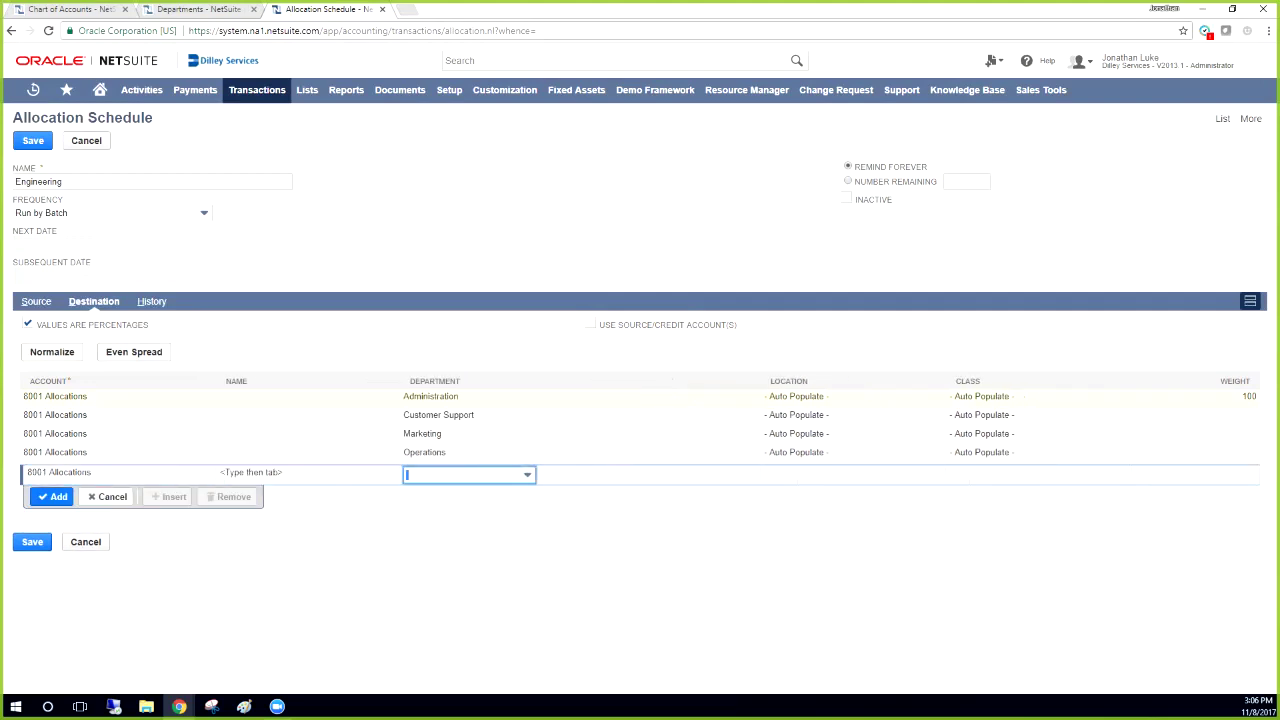
type("Pr")
key("Tab")
key("Tab")
key("Return")
Step: Add a destination line for 8001 Allocations with department Sales and location and class set to Auto Populate
type("8001")
key("Tab")
key("Tab")
key("Tab")
key("shift+Tab")
type("PSales")
key("Tab")
key("Tab")
key("Return")
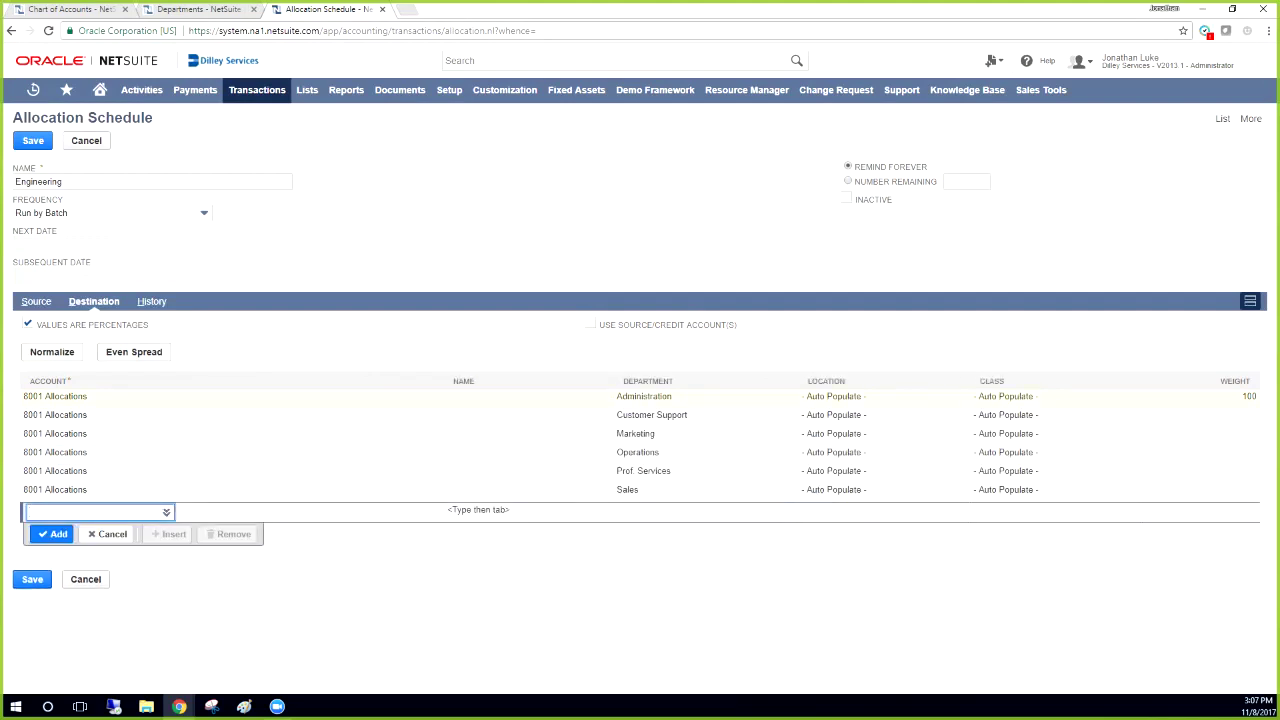
Step: Add a destination line for 8001 Allocations with department Sales : Corporate Sales and location and class set to Auto Populate
type("8001")
key("Tab")
key("Tab")
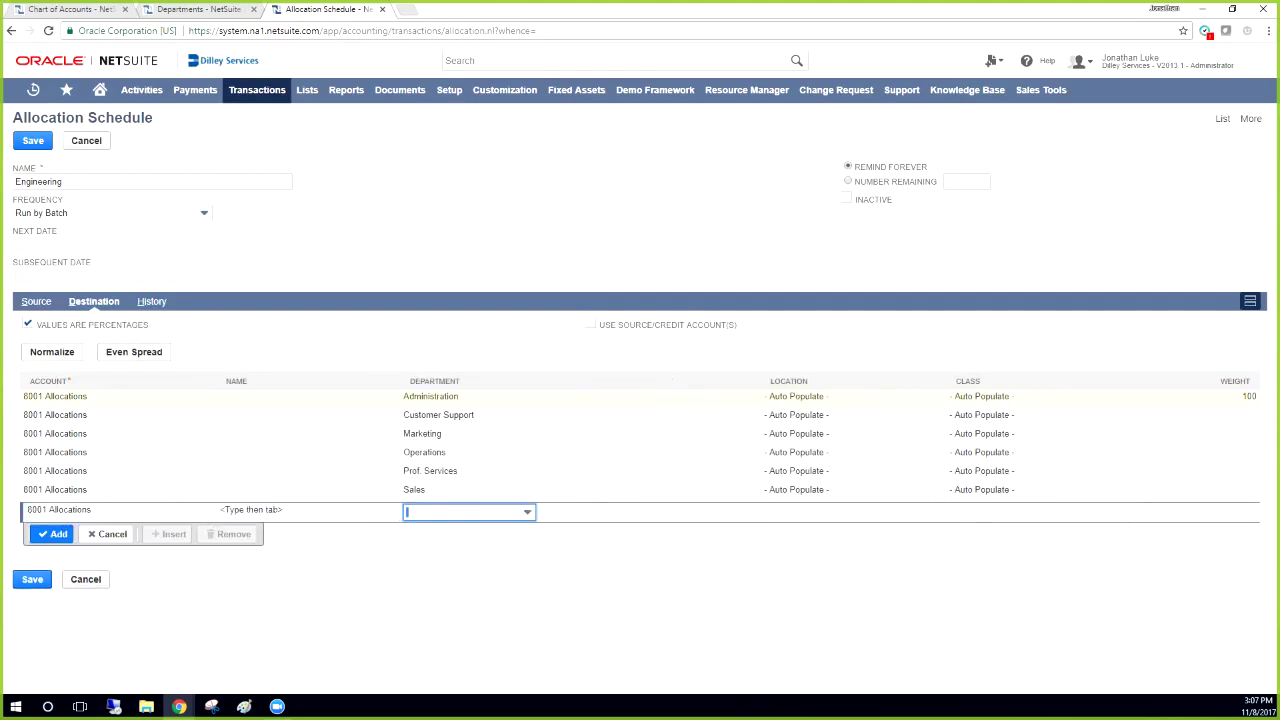
key("Down")
key("Down")
key("Down")
key("Down")
key("Down")
key("Down")
key("Down")
key("Down")
key("Down")
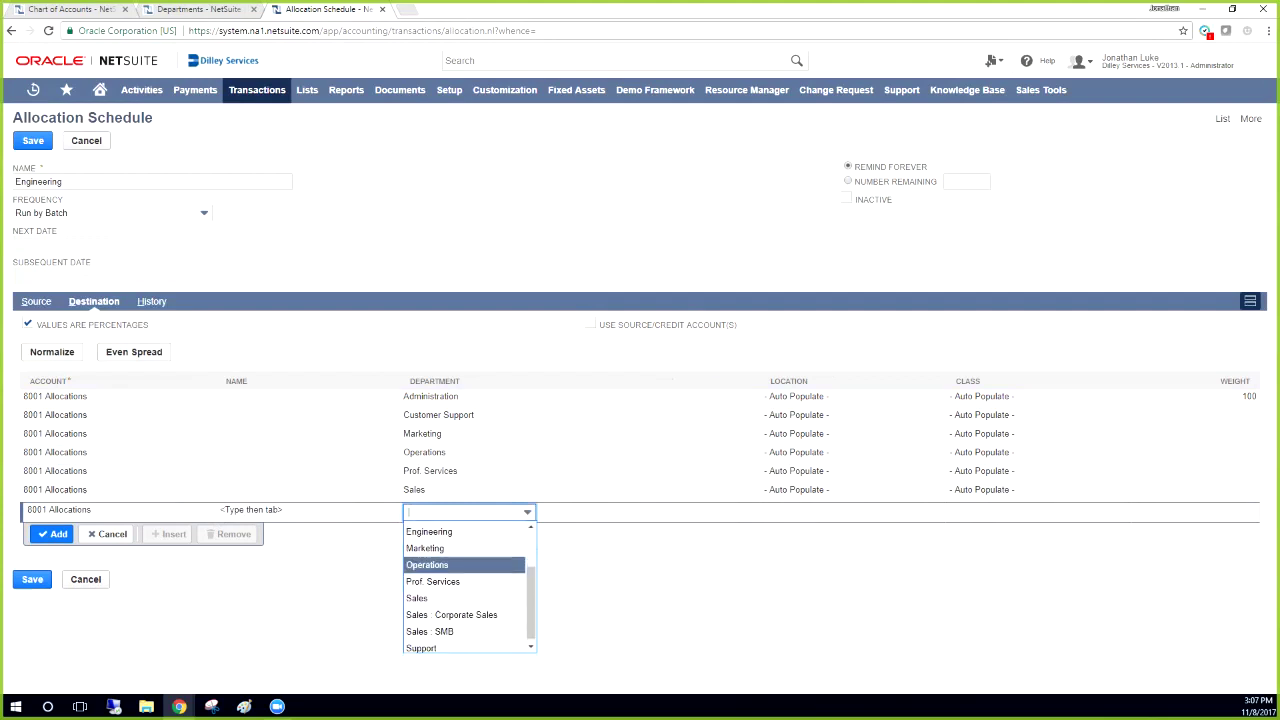
key("Down")
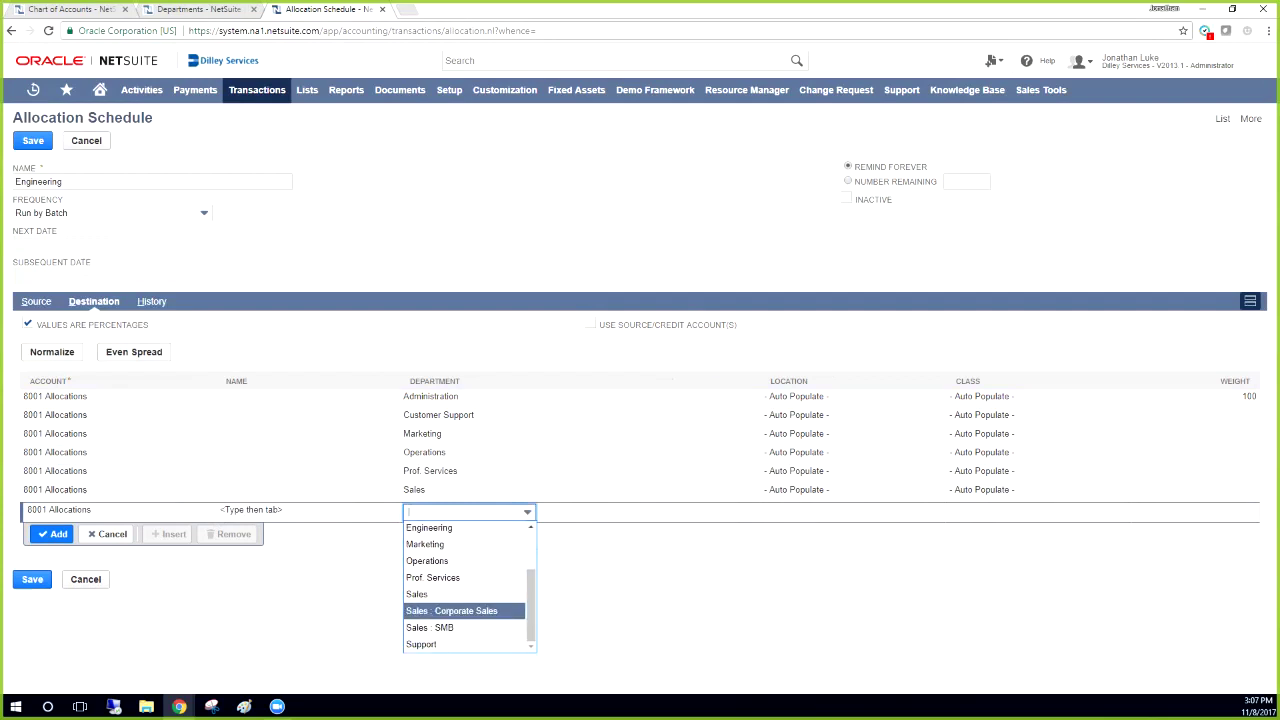
key("Return")
key("Tab")
key("Tab")
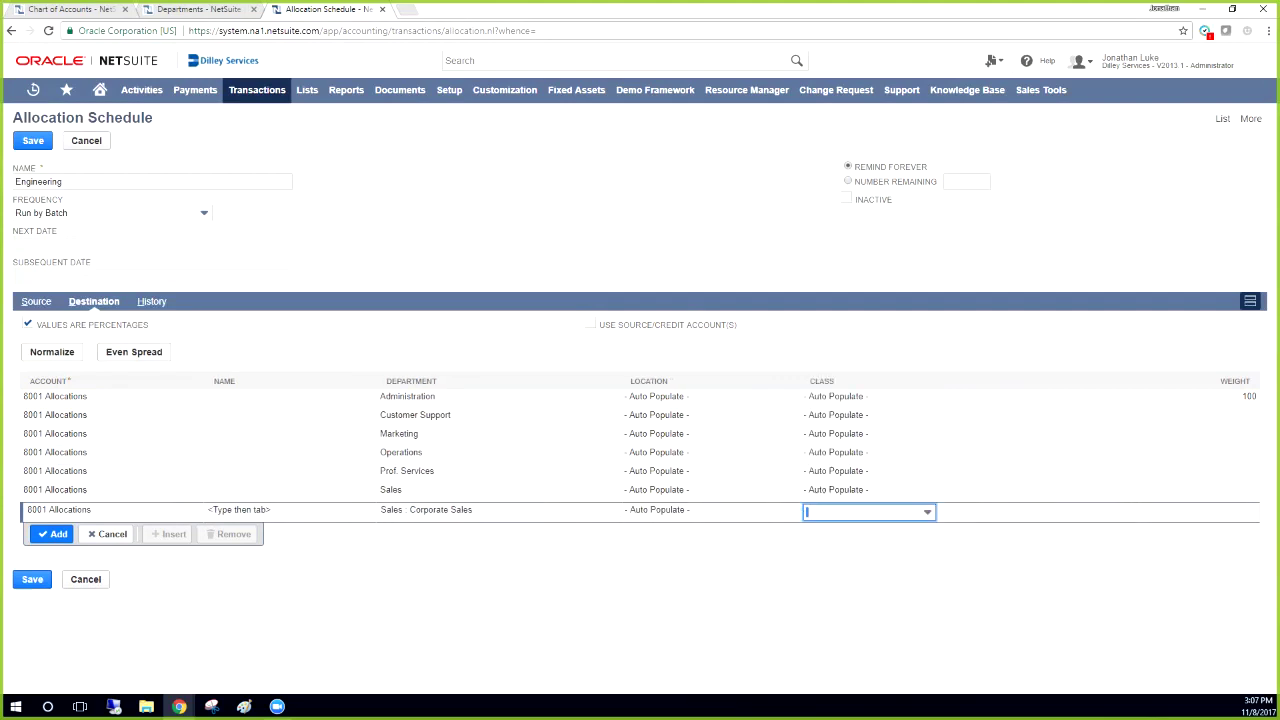
key("Return")
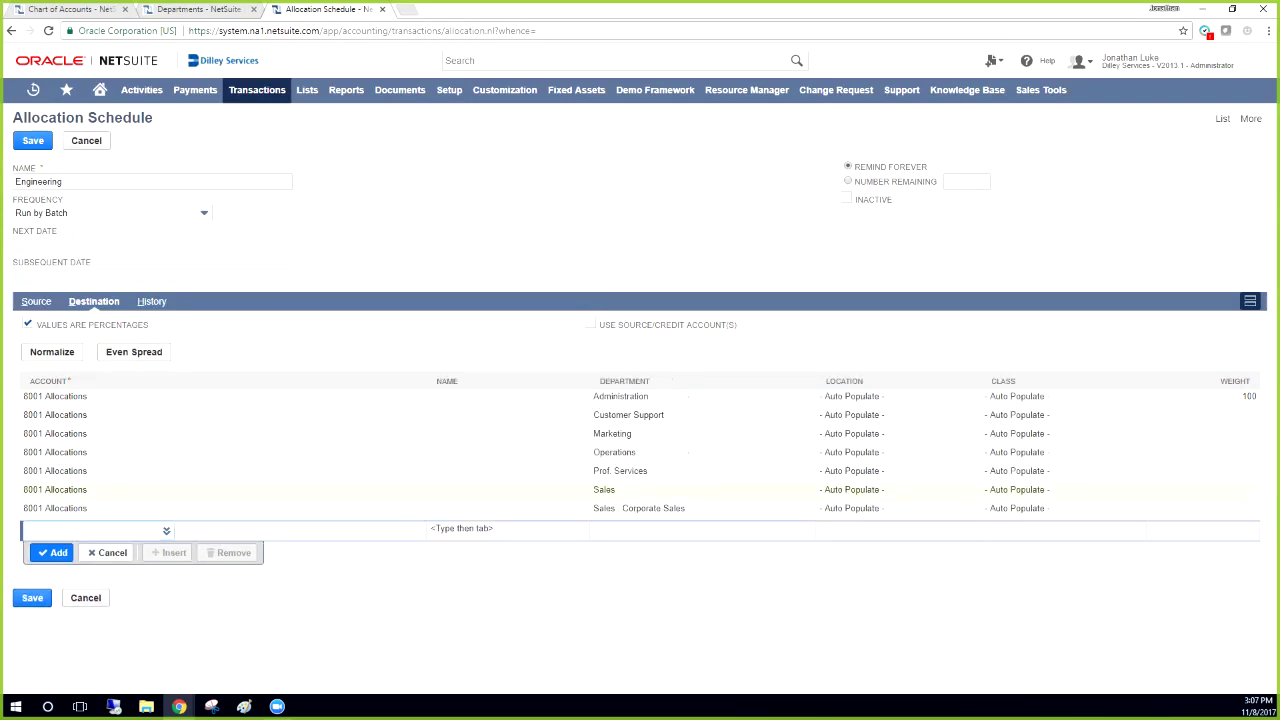
Step: Change the department of the Sales destination line to Sales : SMB
left_click(604, 489)
left_click(484, 493)
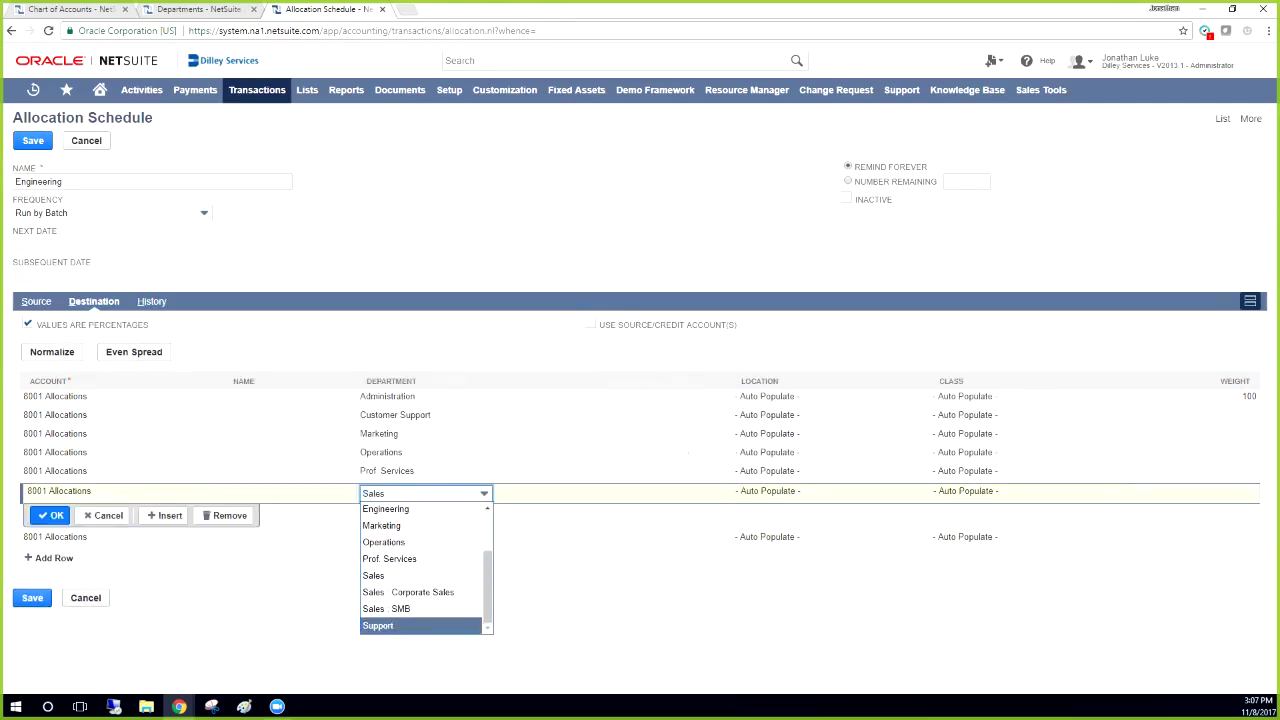
left_click(400, 609)
key("Return")
Step: Add an 8001 Allocations destination line with department Support and location and class on Auto Populate, and spread the weights evenly across all lines
type("8001")
key("Tab")
key("Tab")
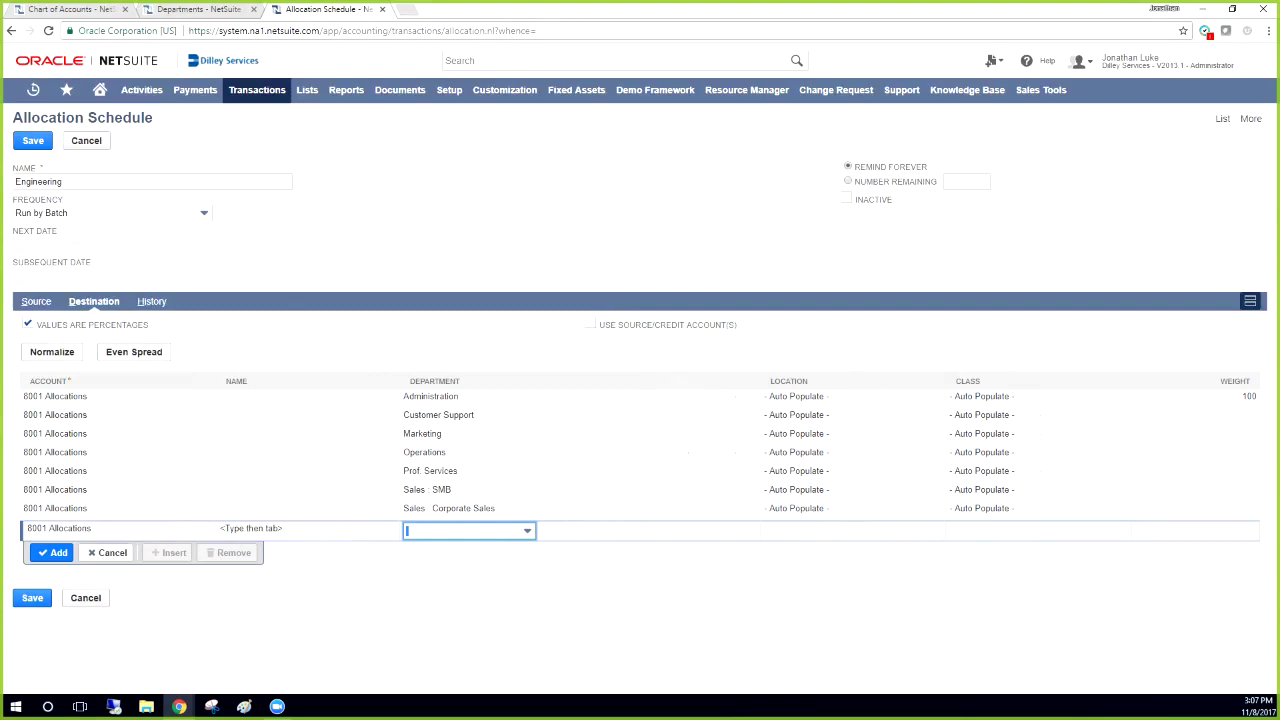
left_click(528, 531)
scroll(460, 648, "down", 2)
left_click(430, 664)
key("Tab")
key("Tab")
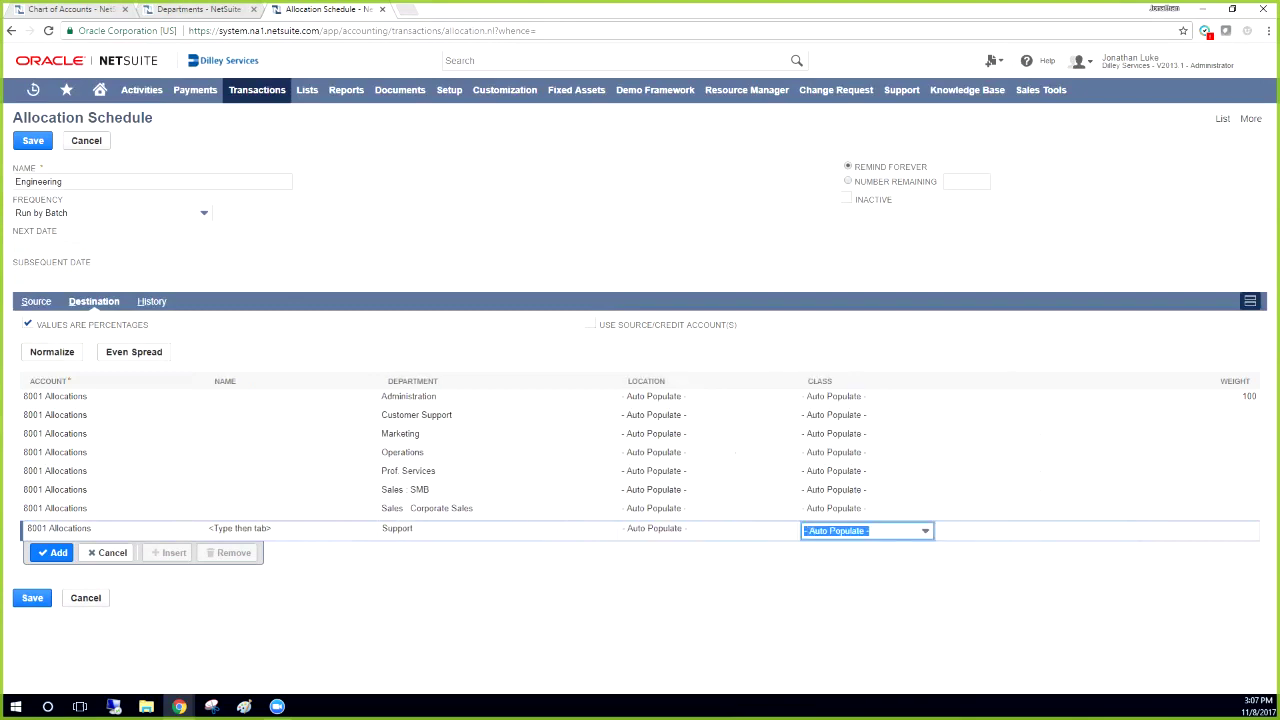
key("Return")
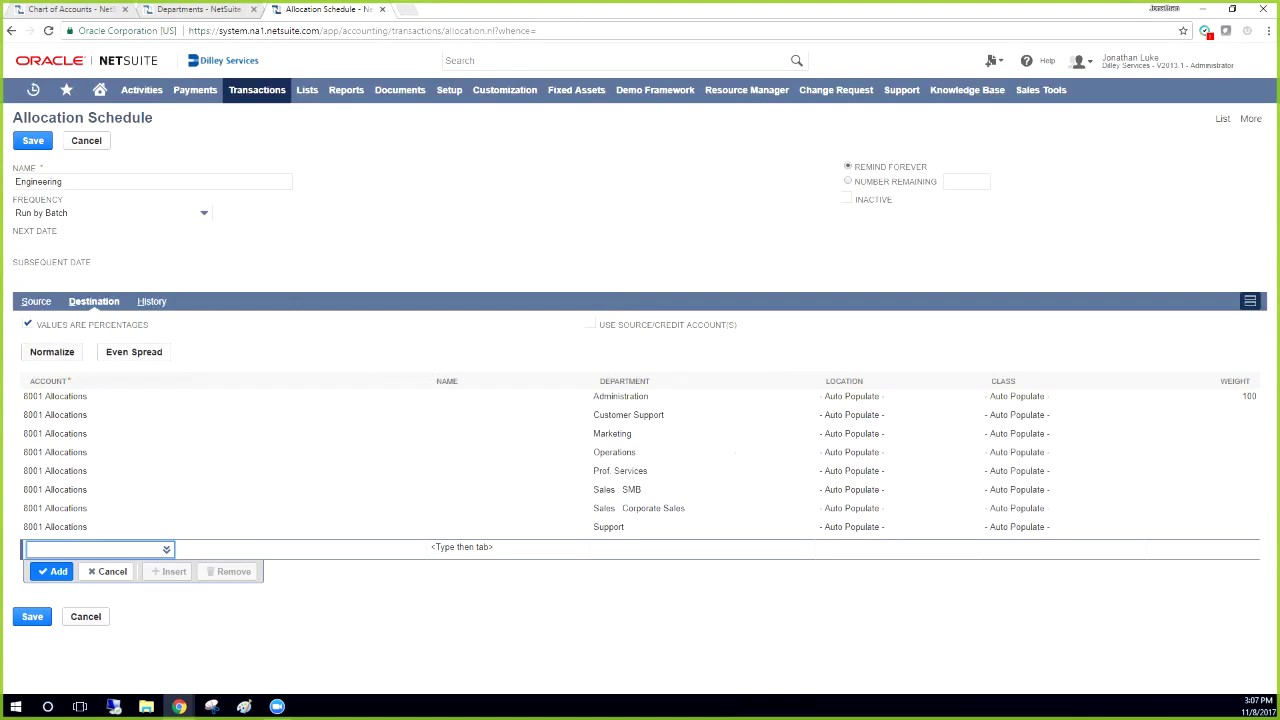
left_click(133, 352)
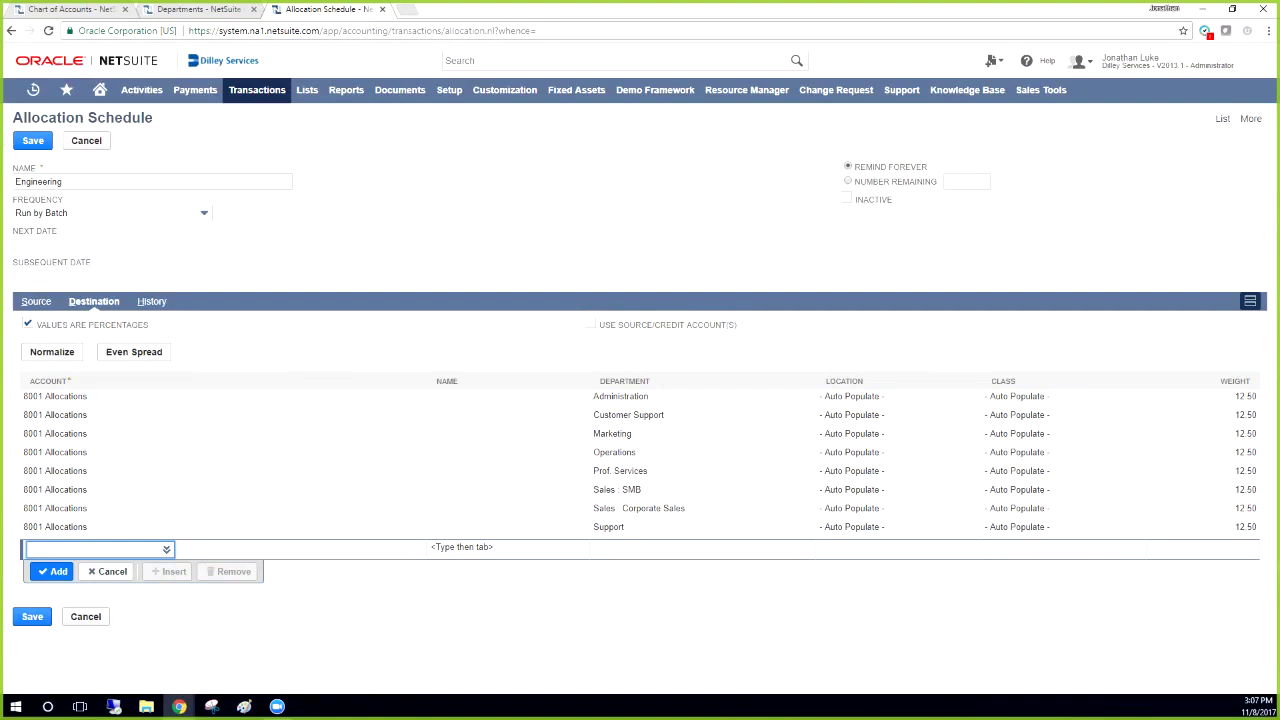
Step: Save the Engineering allocation schedule with its source accounts and evenly weighted destination lines
left_click(33, 141)
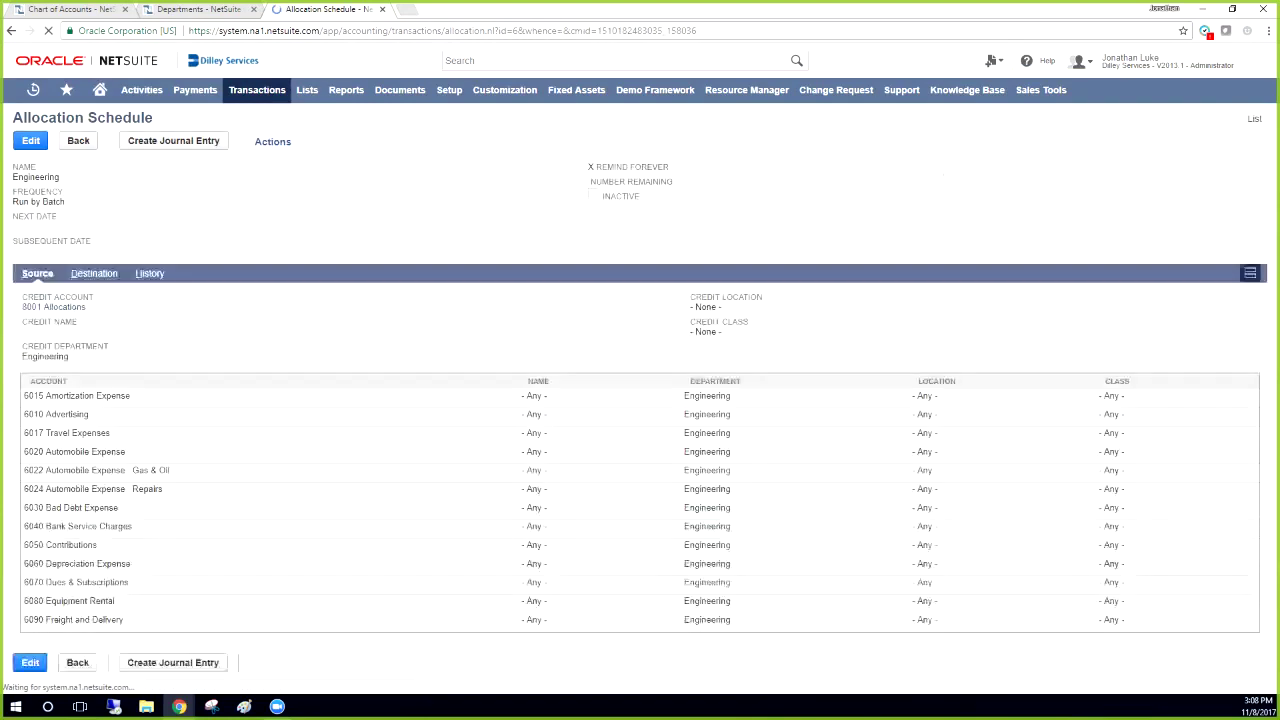
left_click_drag(13, 160, 62, 226)
left_click(200, 235)
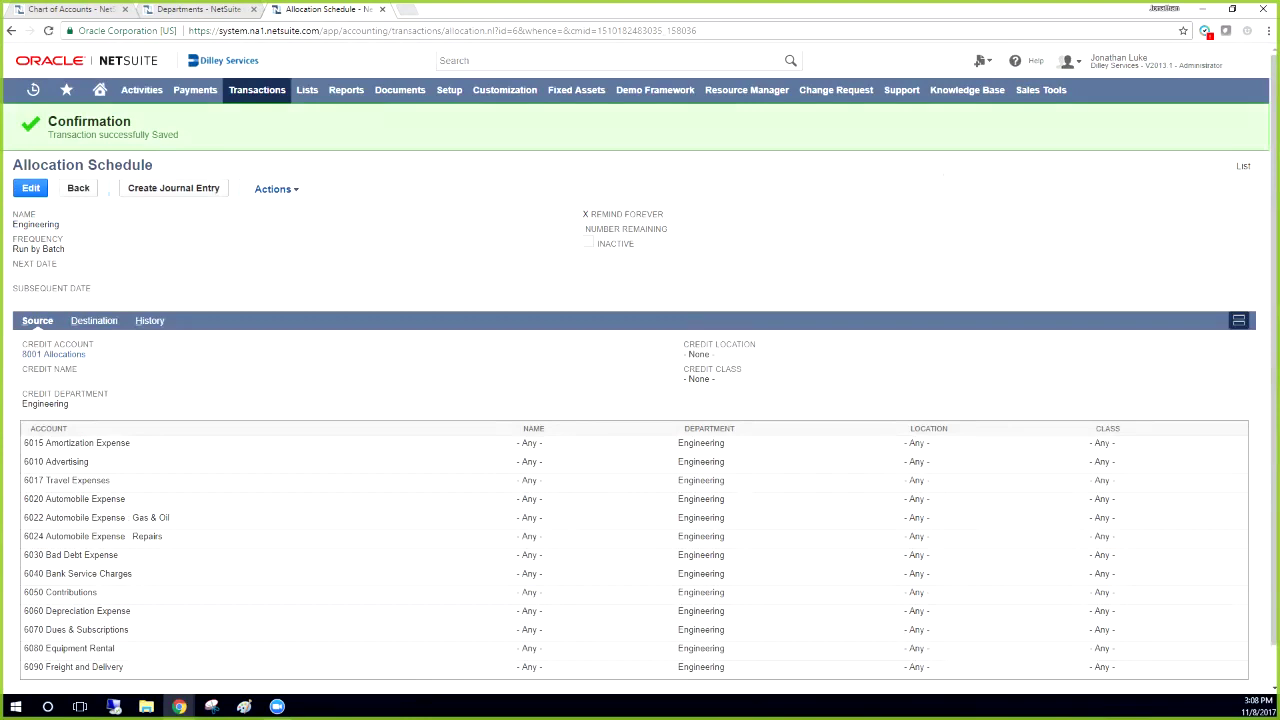
Step: Create an allocation batch named Engineering Batch and add the Engineering allocation schedule to it
mouse_move(257, 90)
mouse_move(247, 362)
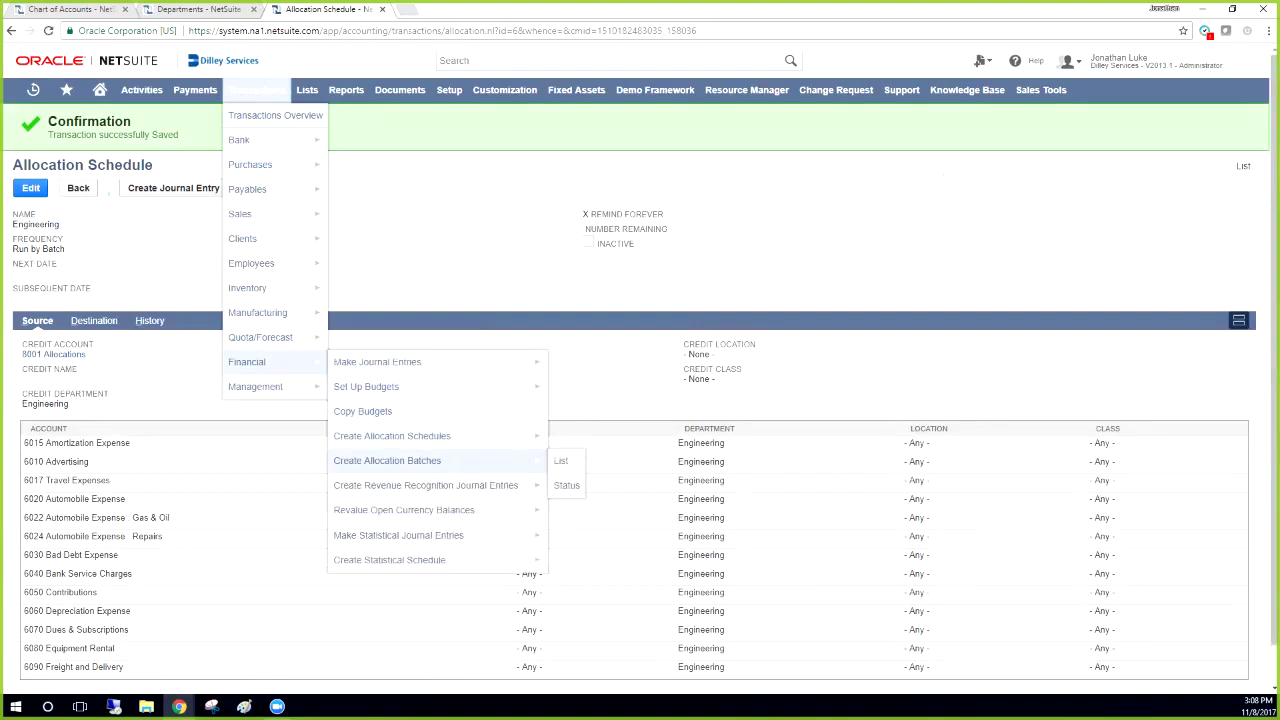
left_click(387, 460)
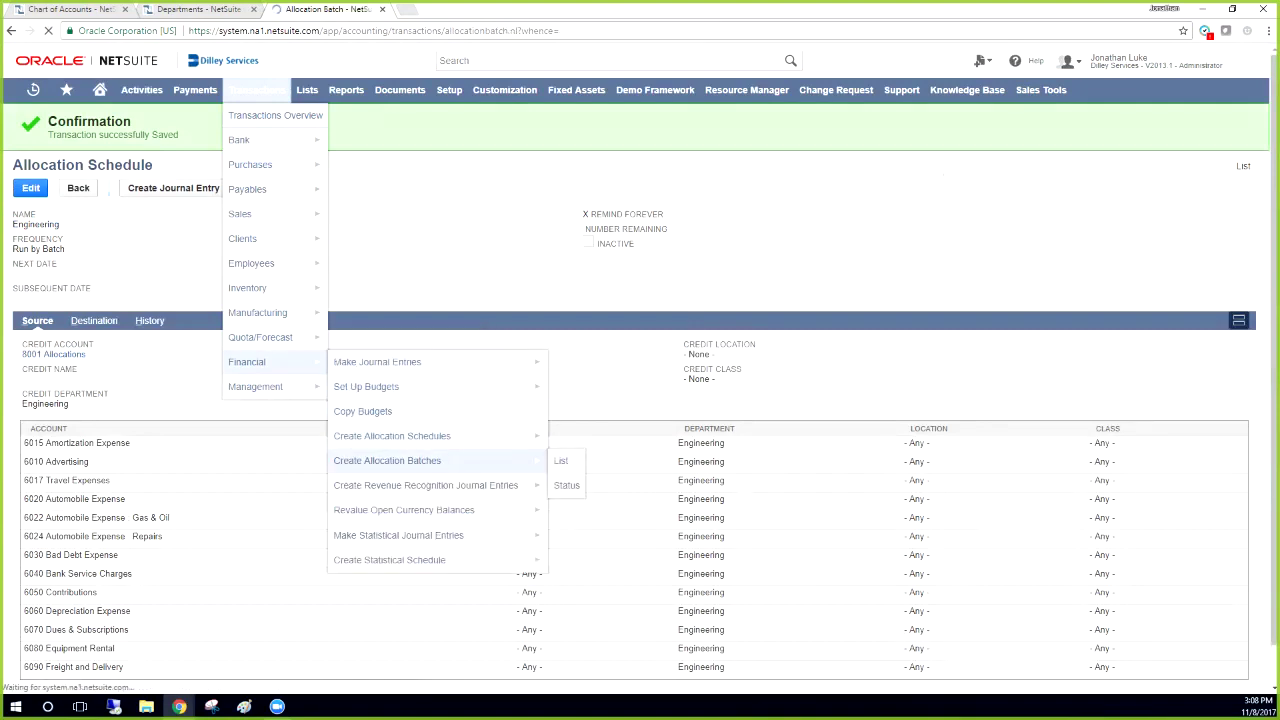
type("Engineeri")
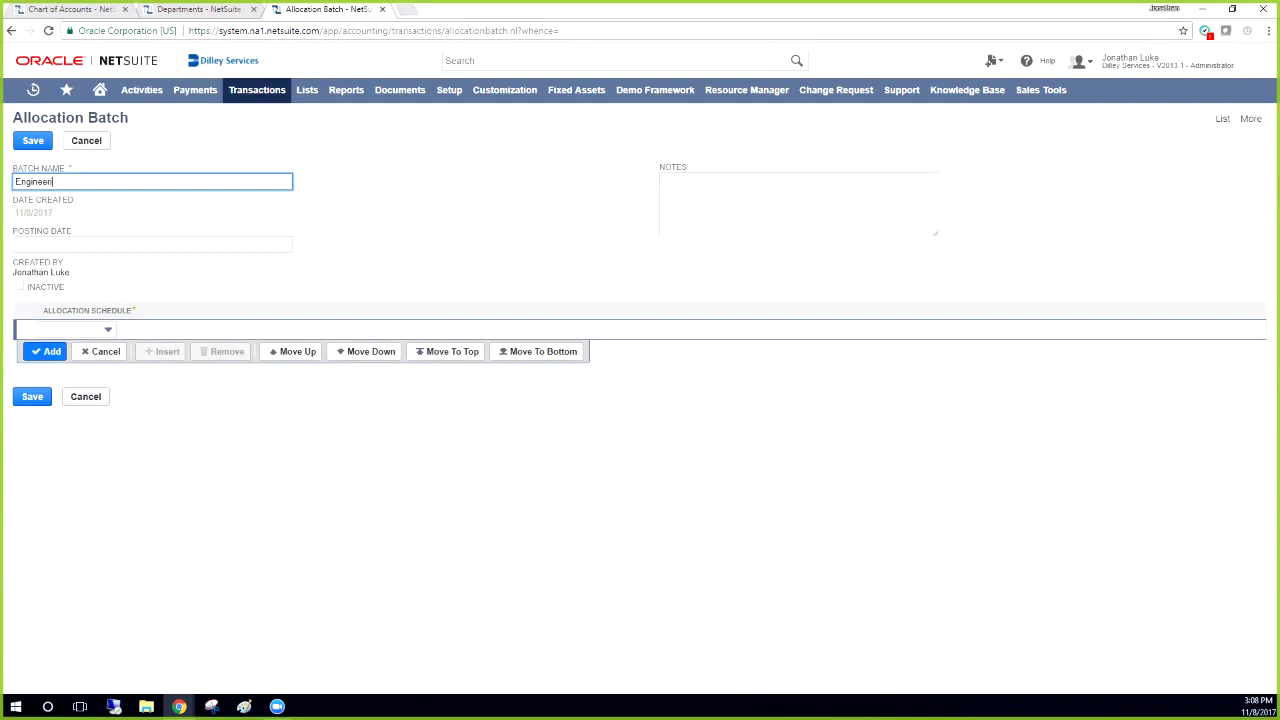
type("ng Batch")
left_click(108, 330)
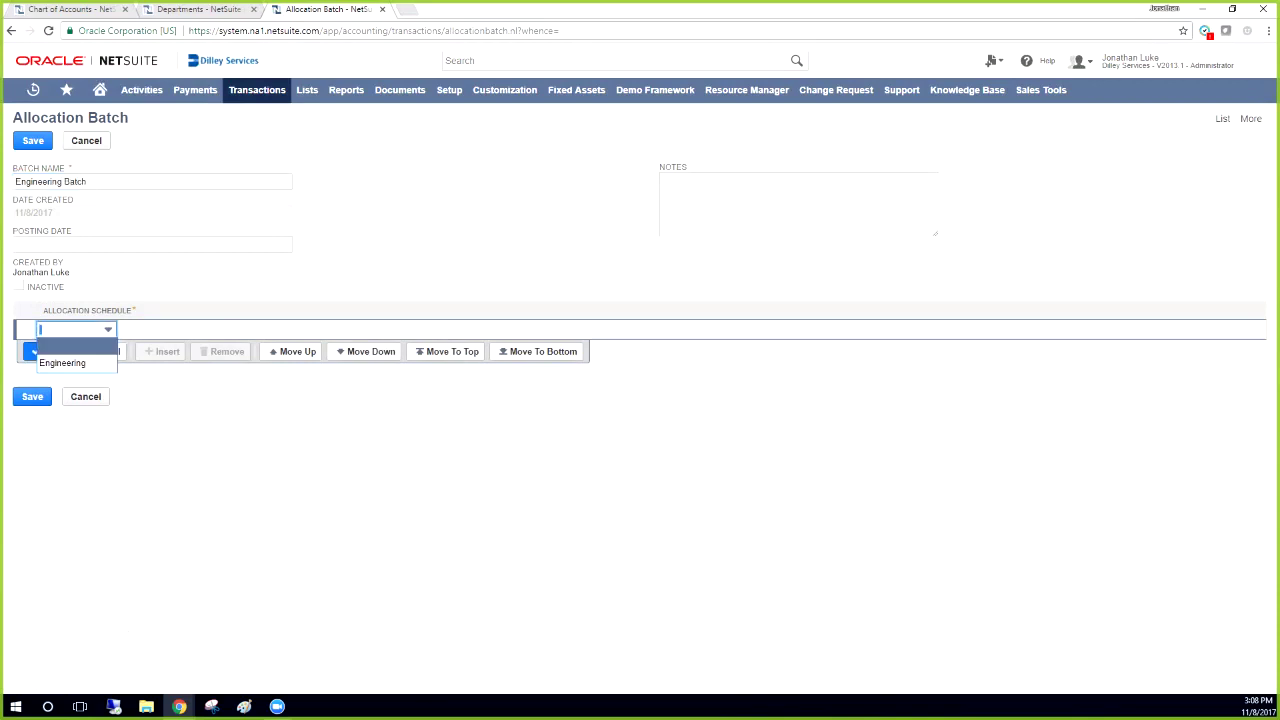
key("Down")
key("Return")
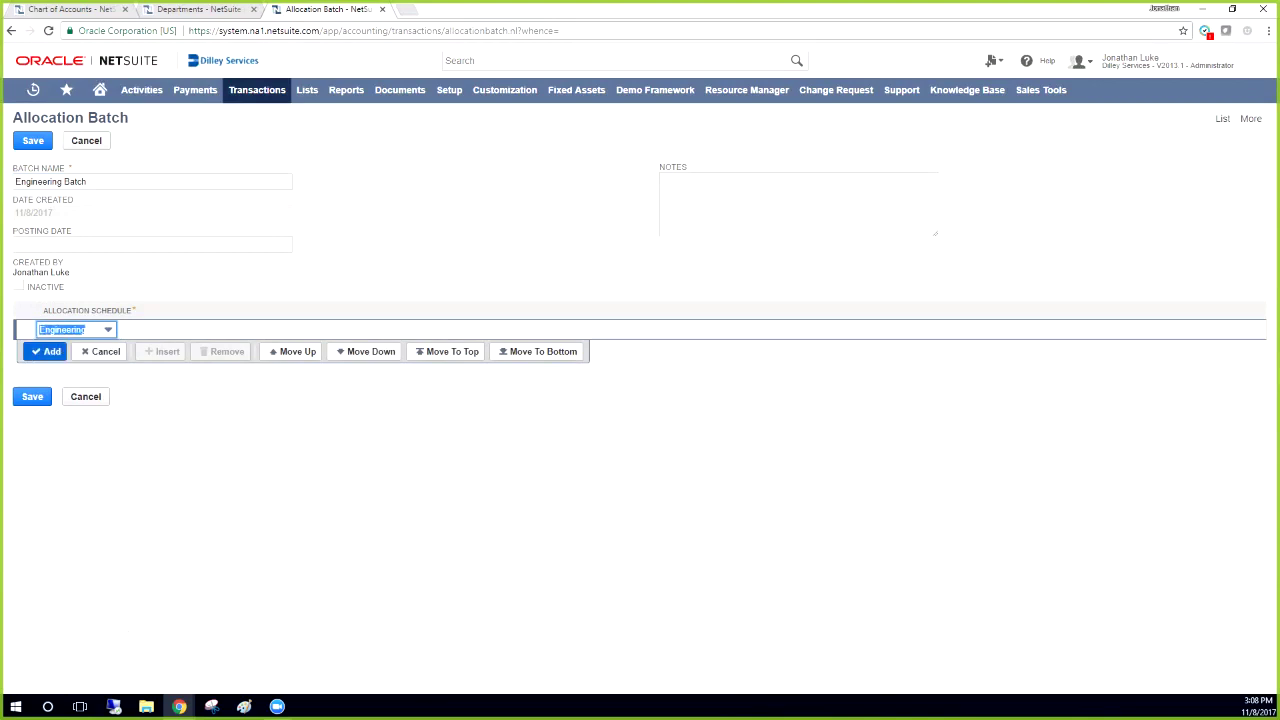
key("Return")
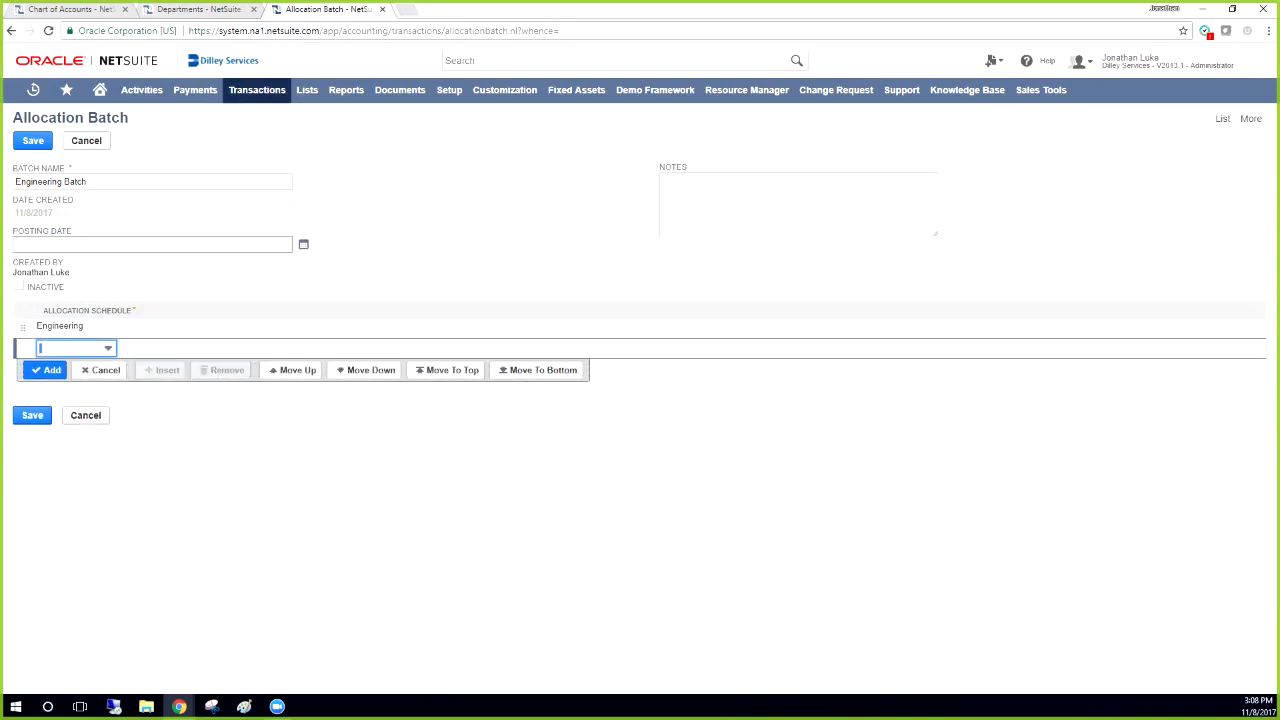
Step: Set the batch's posting date to 10/31/17 and save the allocation batch
left_click(152, 244)
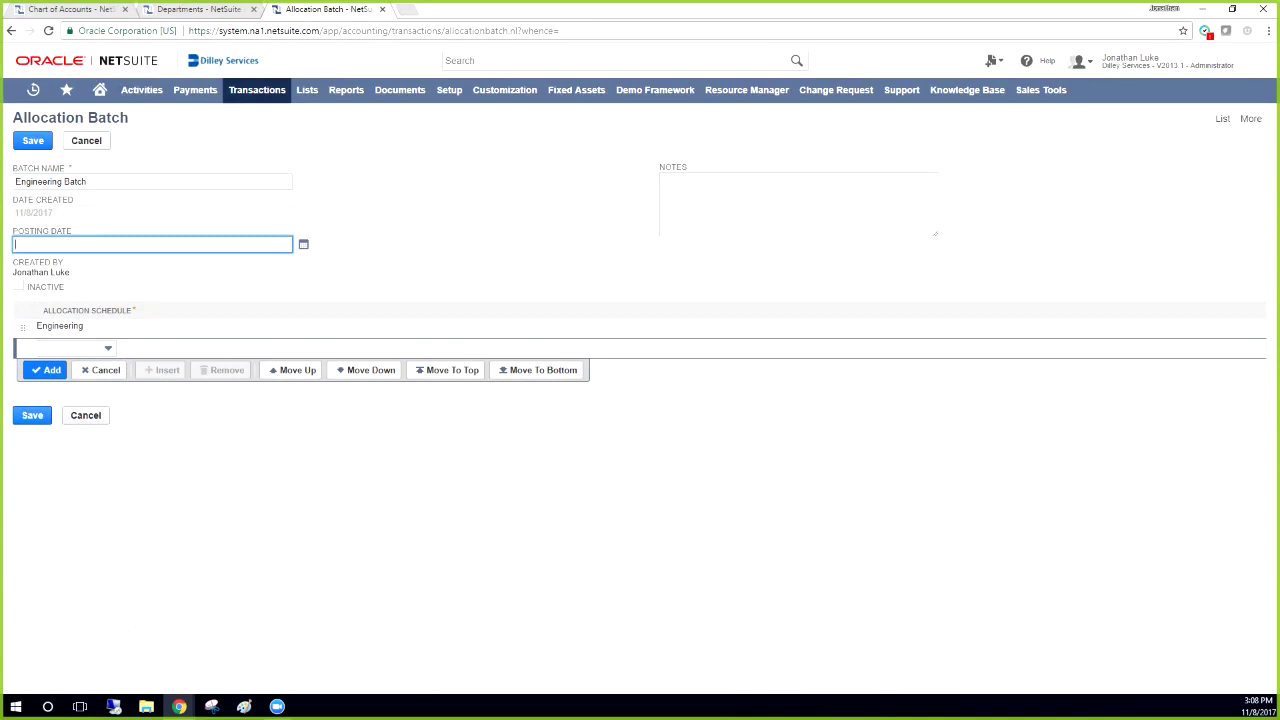
type("10/31/1")
type("7")
key("Tab")
left_click(33, 140)
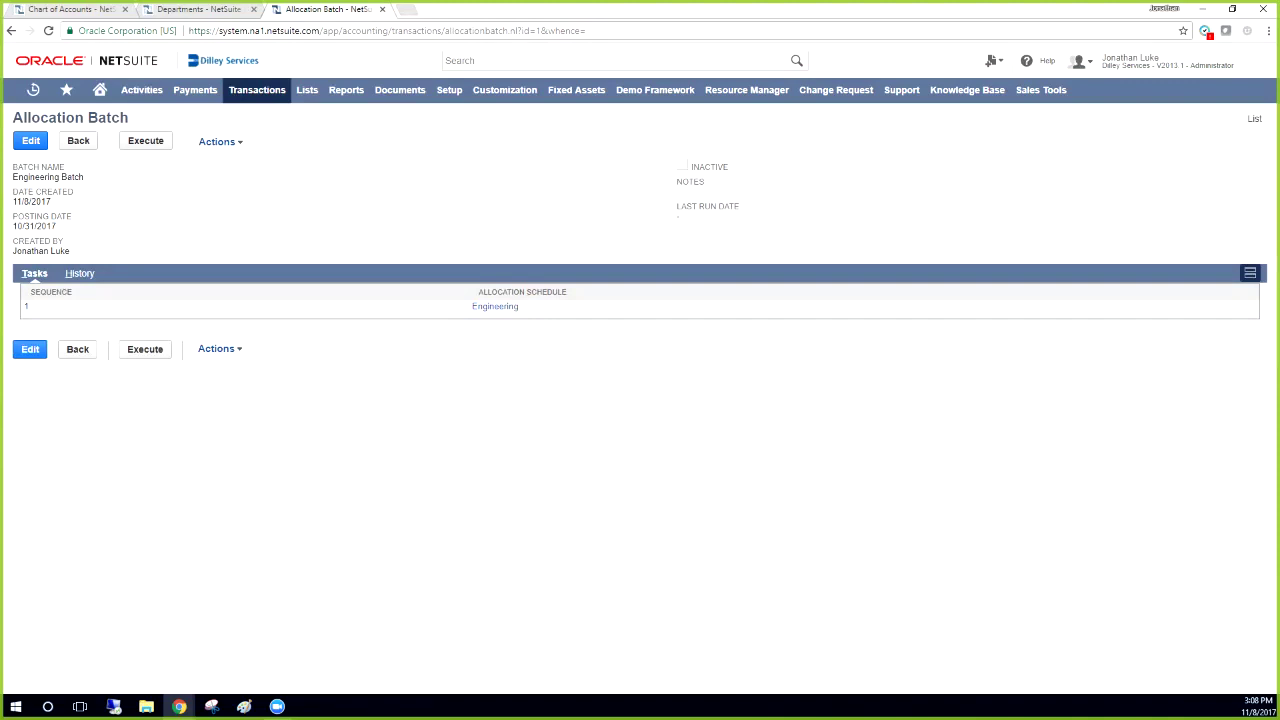
Step: Review the batch's posting date and its linked Engineering allocation schedule, including the schedule's frequency and source accounts
left_click_drag(12, 224, 64, 242)
left_click(495, 306)
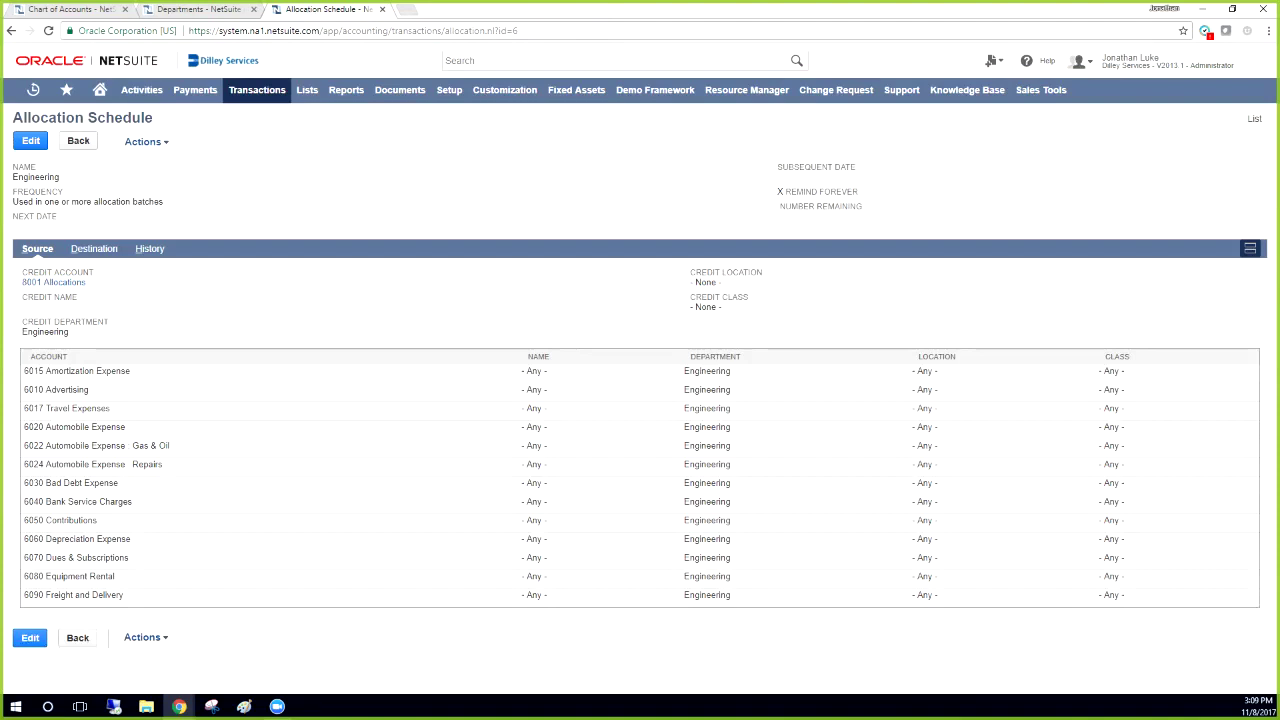
key("alt+Left")
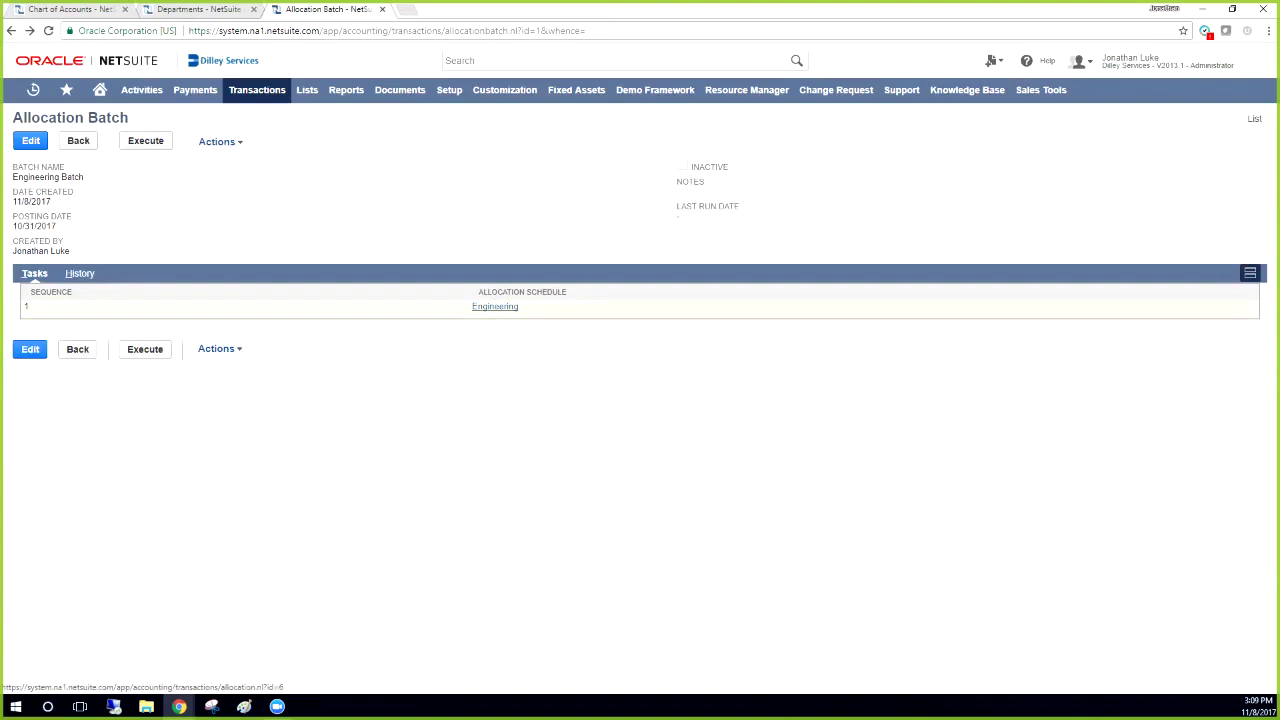
left_click(495, 306)
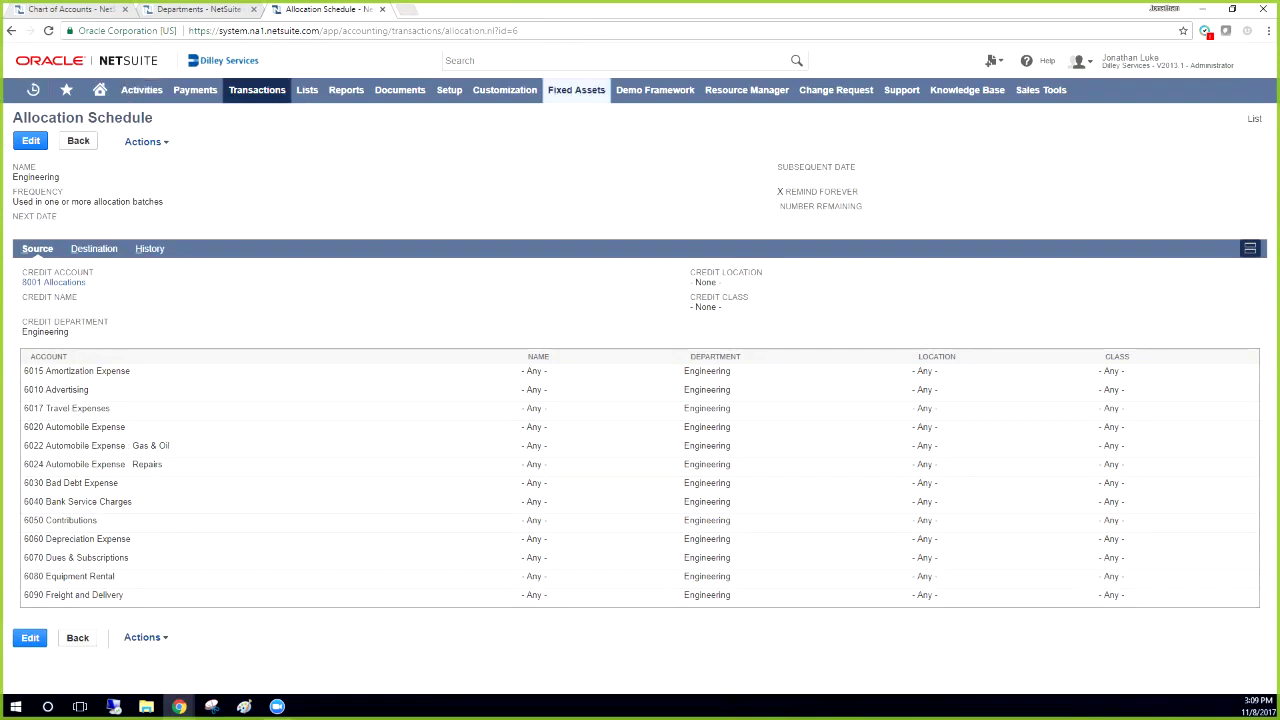
mouse_move(576, 90)
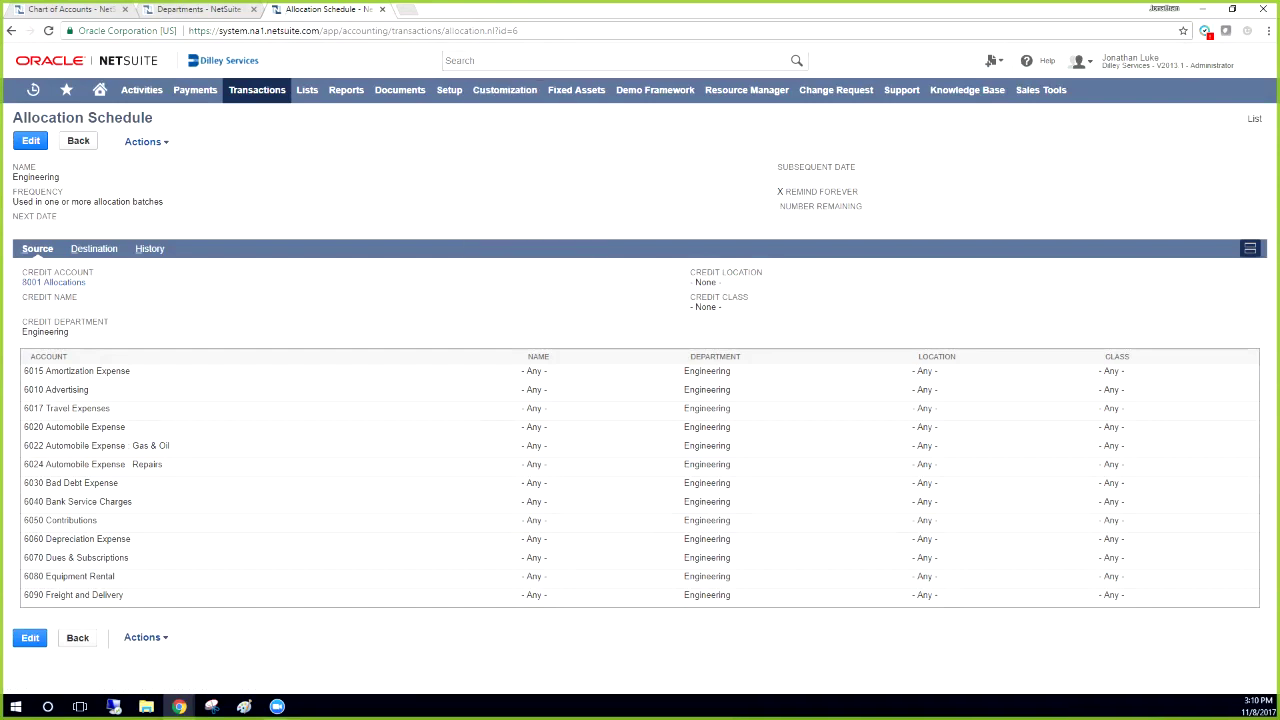
Step: Open Engineering Batch for editing from the list of allocation batches and save it again without edits
mouse_move(257, 90)
mouse_move(247, 362)
mouse_move(392, 436)
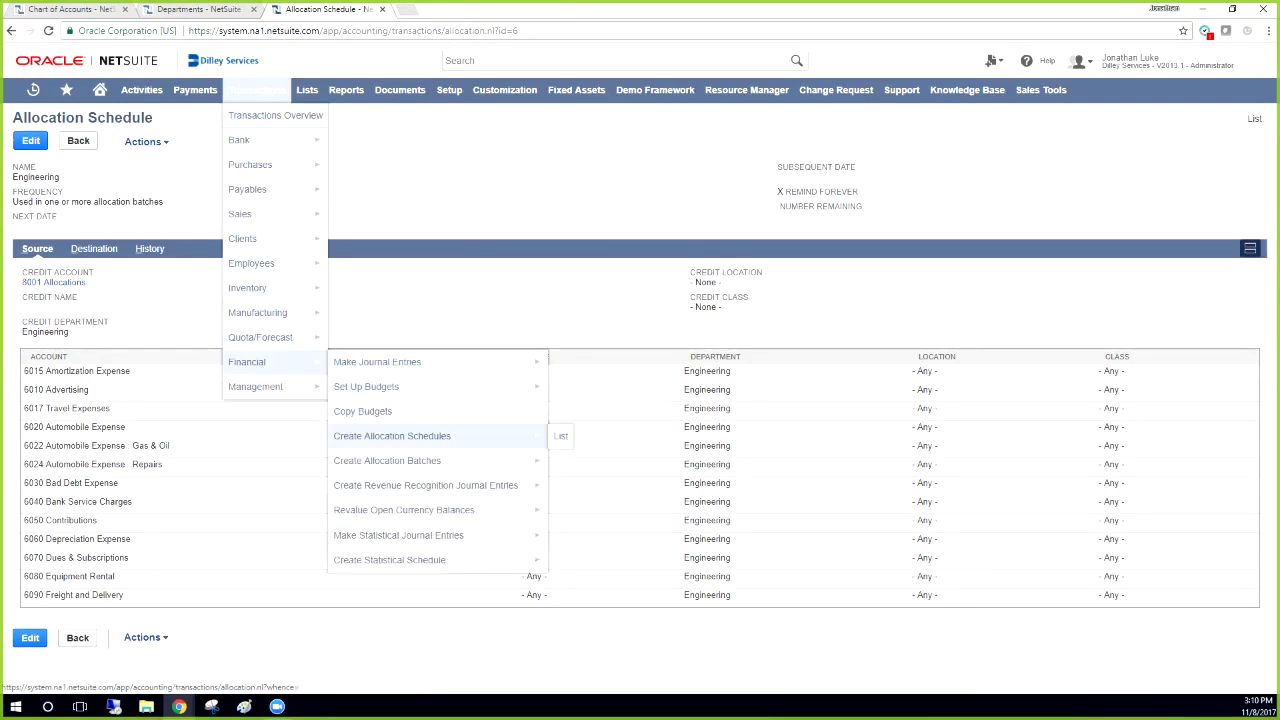
mouse_move(400, 460)
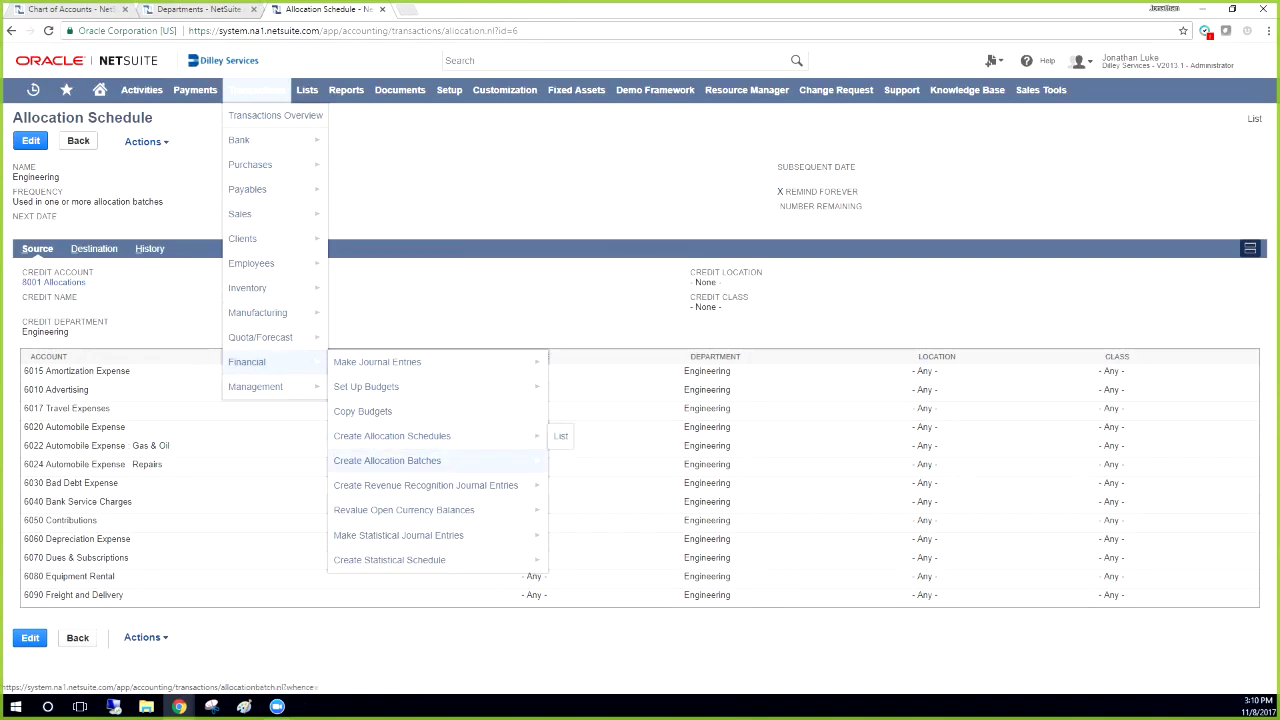
left_click(561, 460)
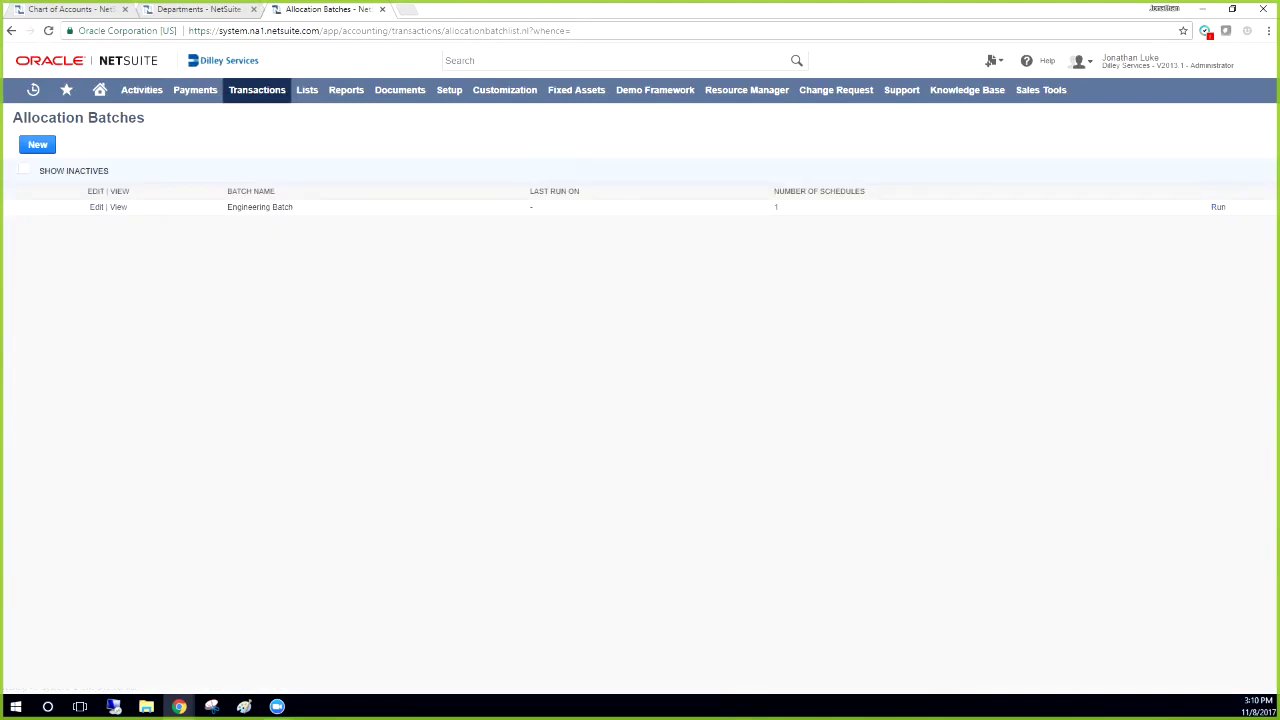
left_click(96, 207)
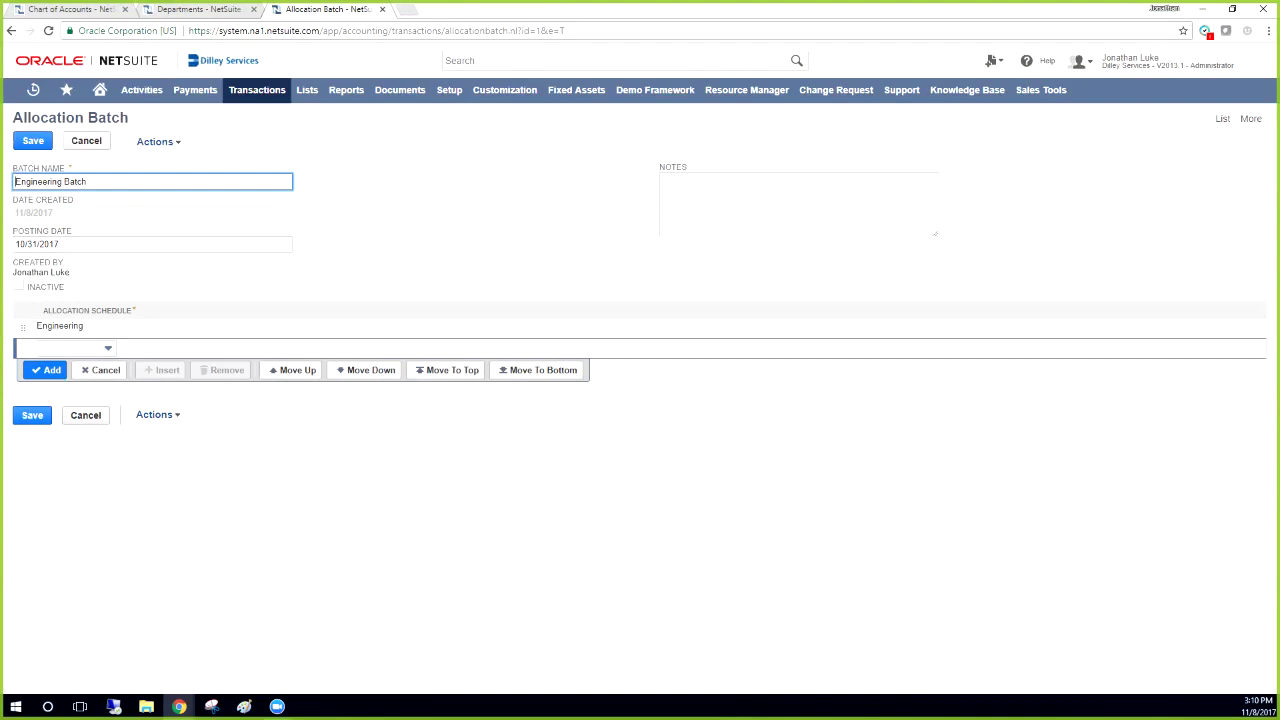
left_click(33, 141)
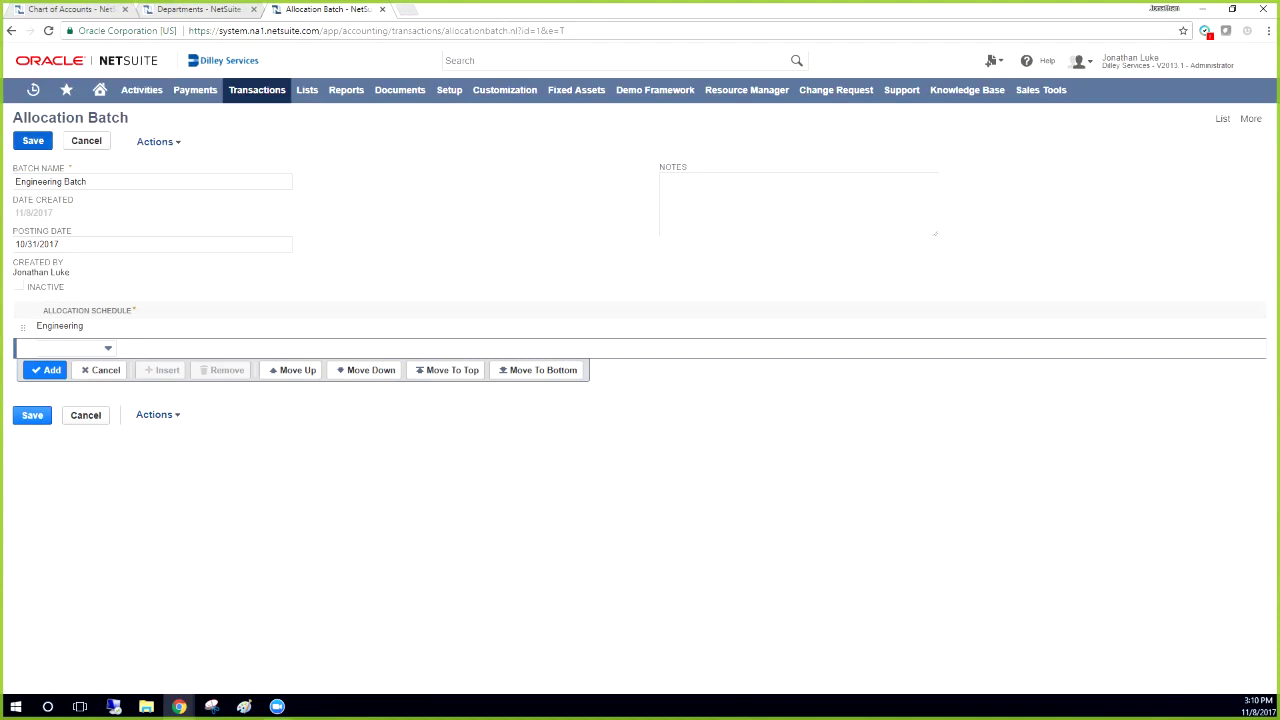
left_click(33, 141)
key("Return")
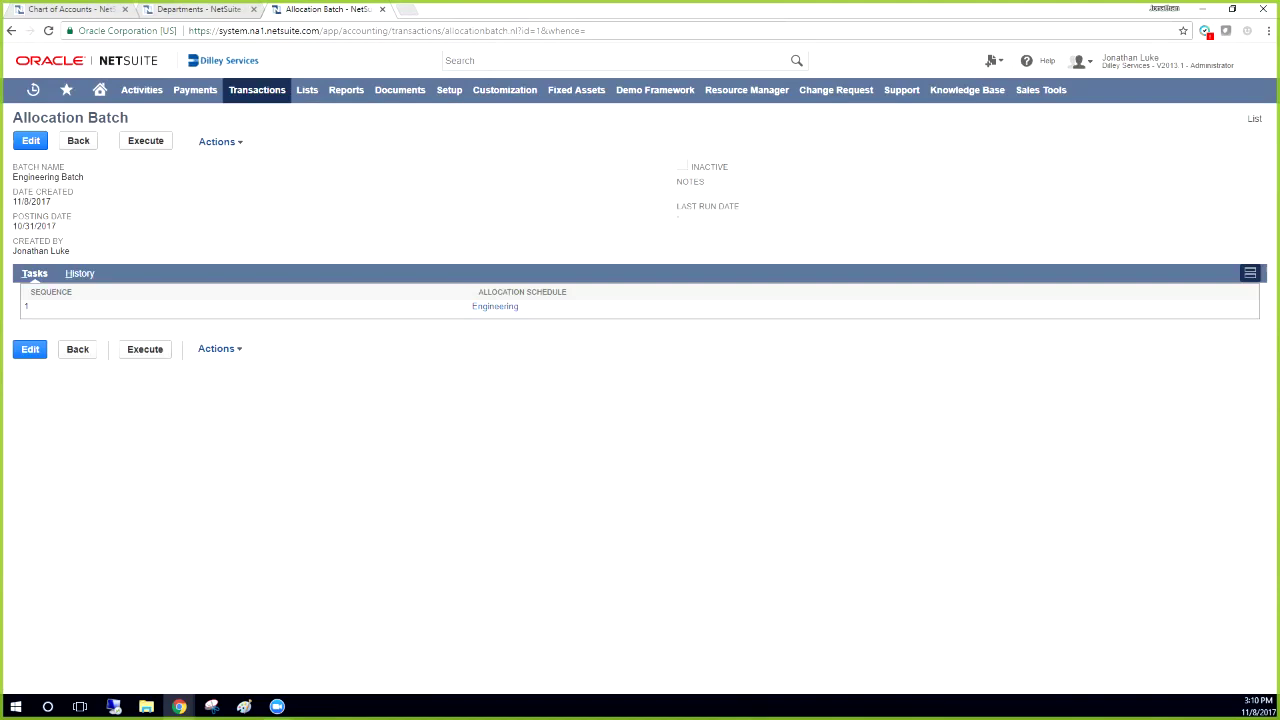